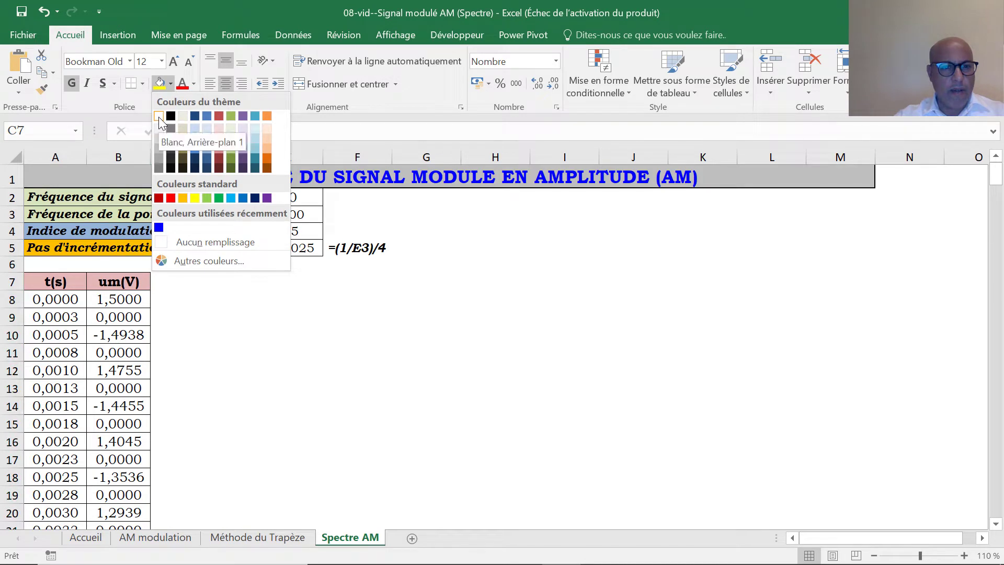
- Move the t(s) and um(V) table one column over so it starts at B7, and widen column C to fit its values
left_click(325, 342)
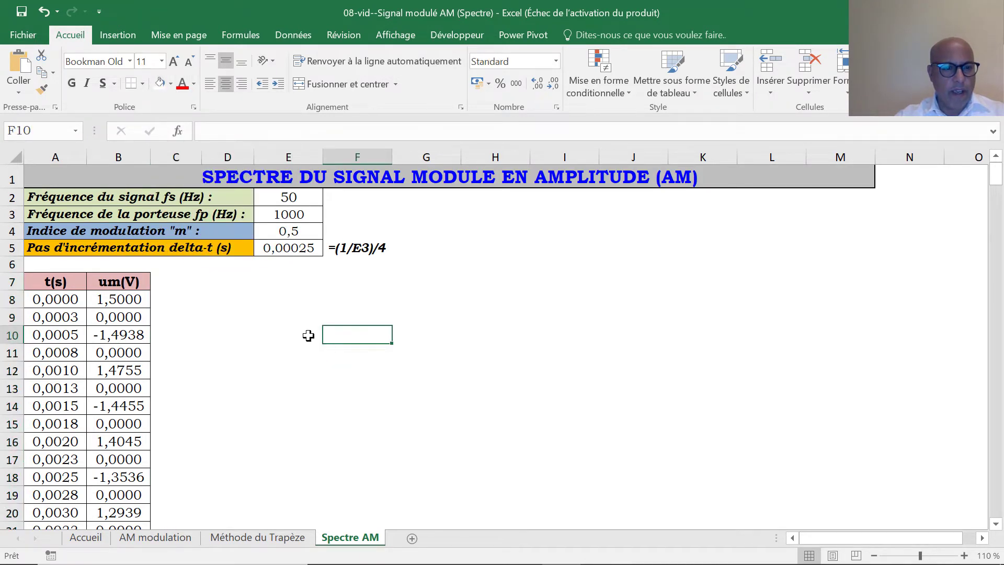
left_click_drag(43, 278, 112, 484)
left_click_drag(150, 280, 180, 282)
left_click(254, 314)
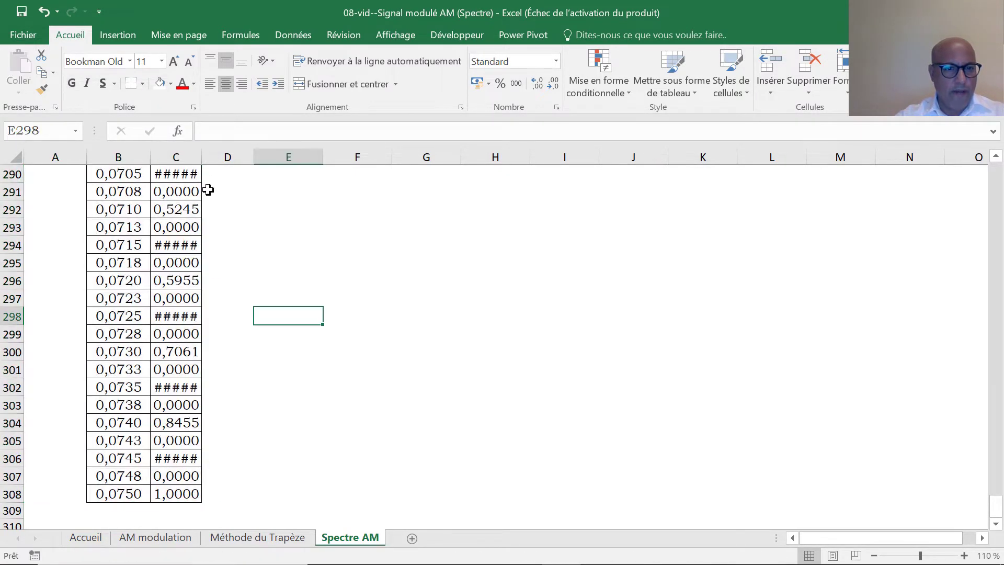
double_click(204, 157)
left_click_drag(995, 506, 994, 172)
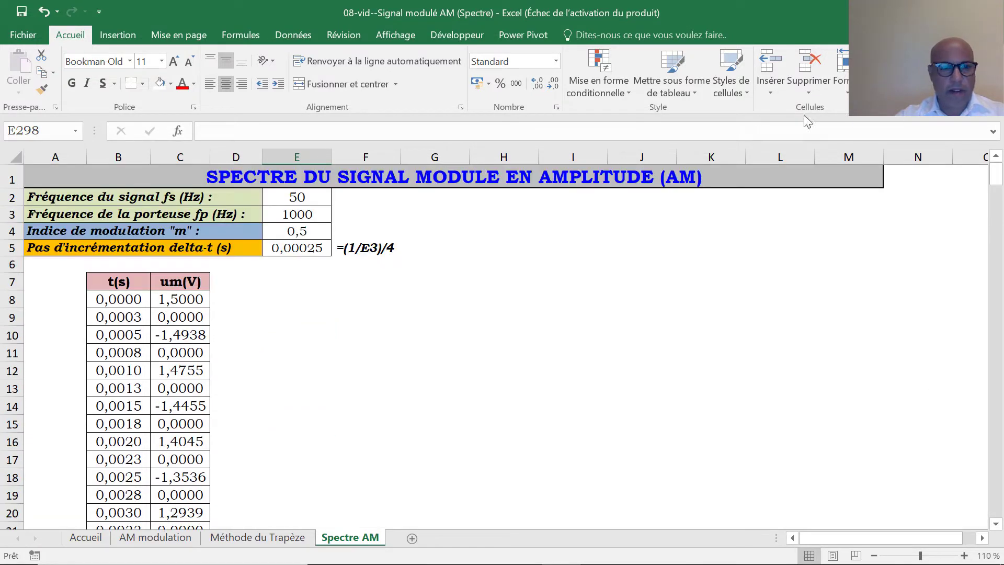
left_click(437, 340)
- Insert an entire new row at row 6, beneath the "Pas d'incrémentation delta-t (s)" parameter
left_click(97, 272)
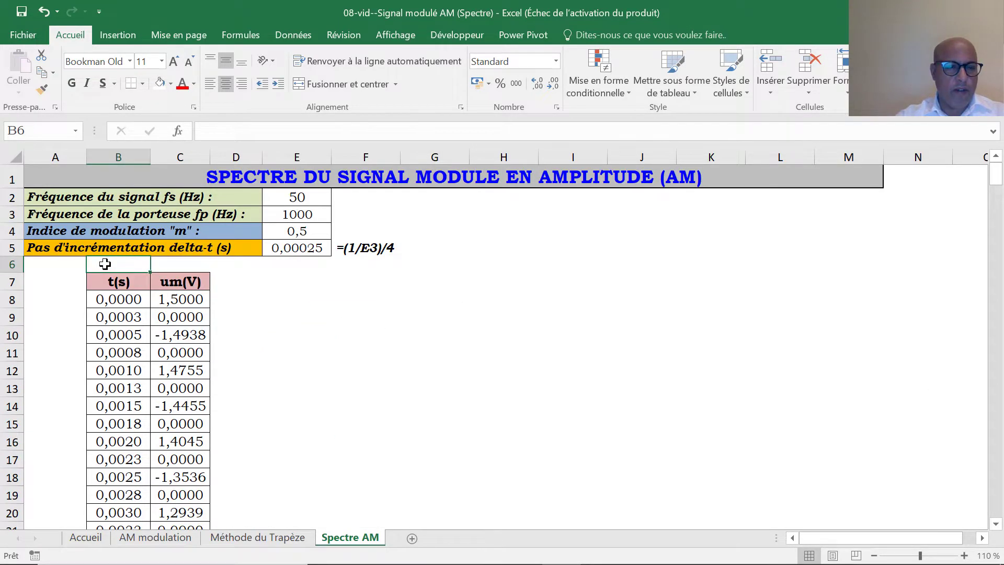
right_click(102, 266)
left_click(150, 341)
left_click(122, 343)
left_click(113, 391)
left_click(296, 351)
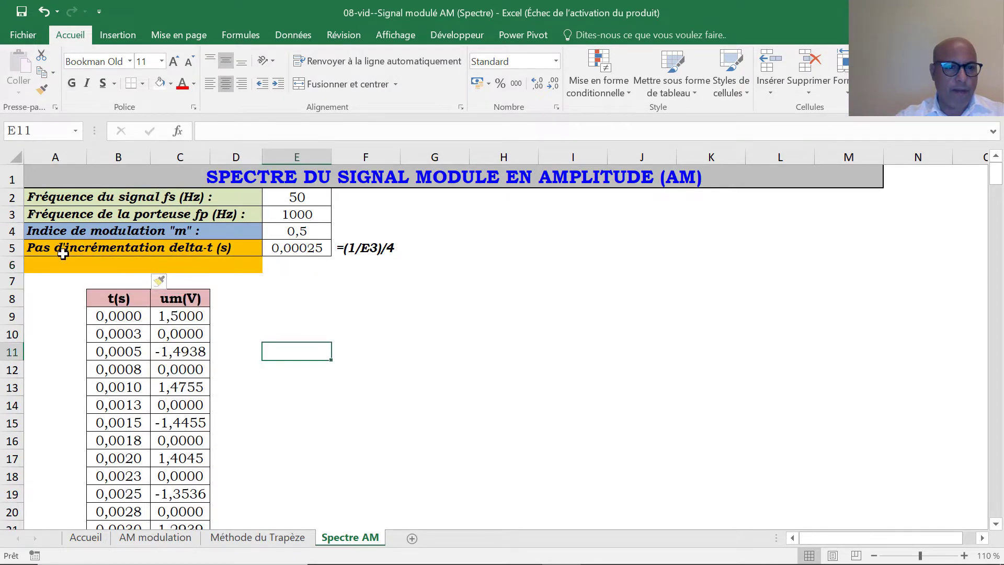
- Merge and center cells A6 to D6 and enter the label "Pas de fréquence Delta_f (Hz)"
left_click(53, 264)
left_click_drag(53, 264, 230, 265)
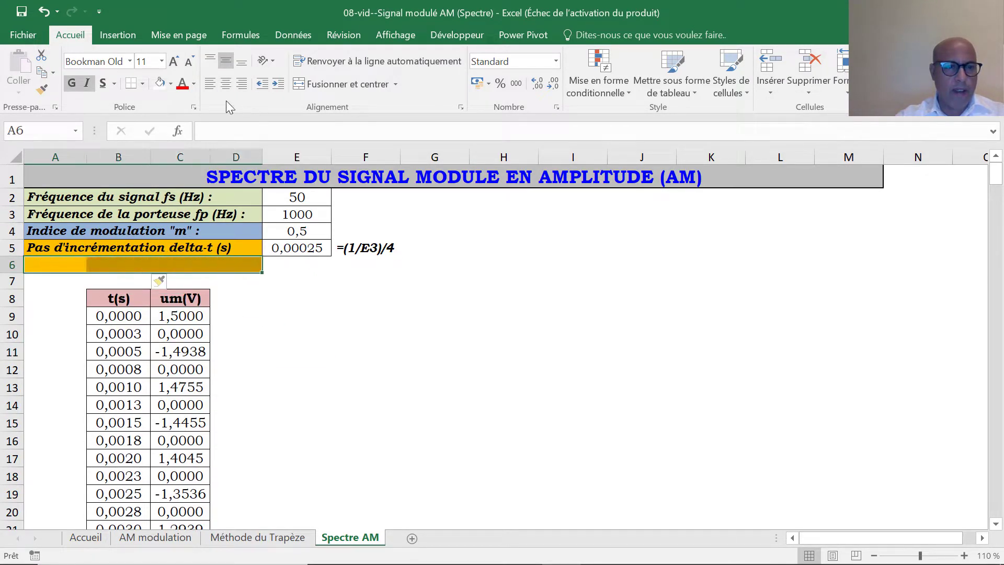
left_click(330, 81)
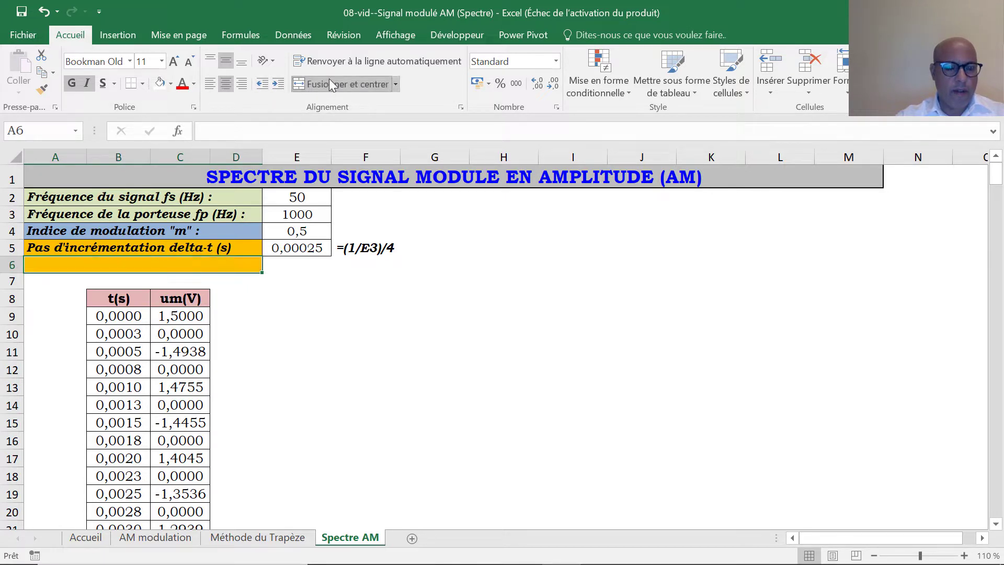
type("Pas")
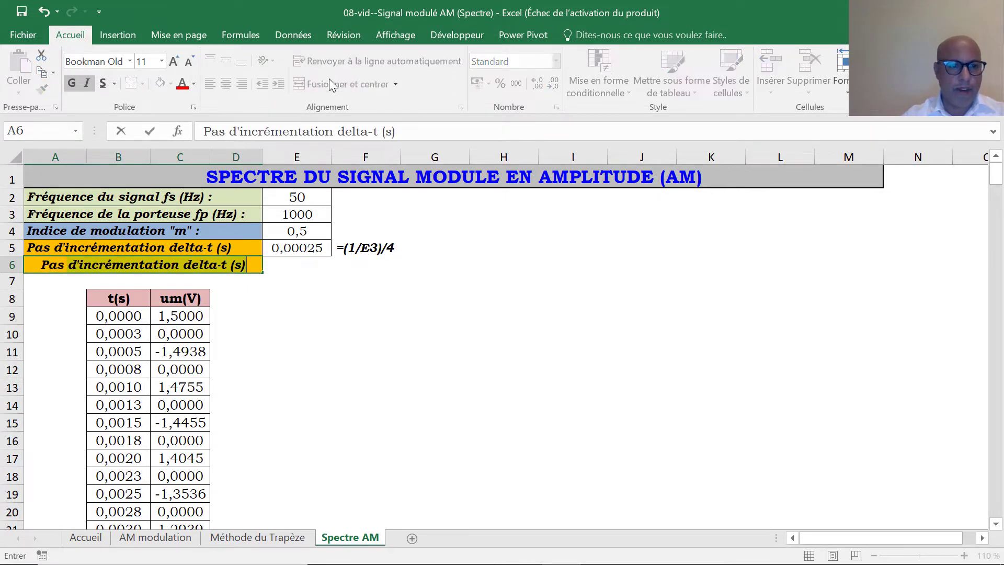
type(" de fréq")
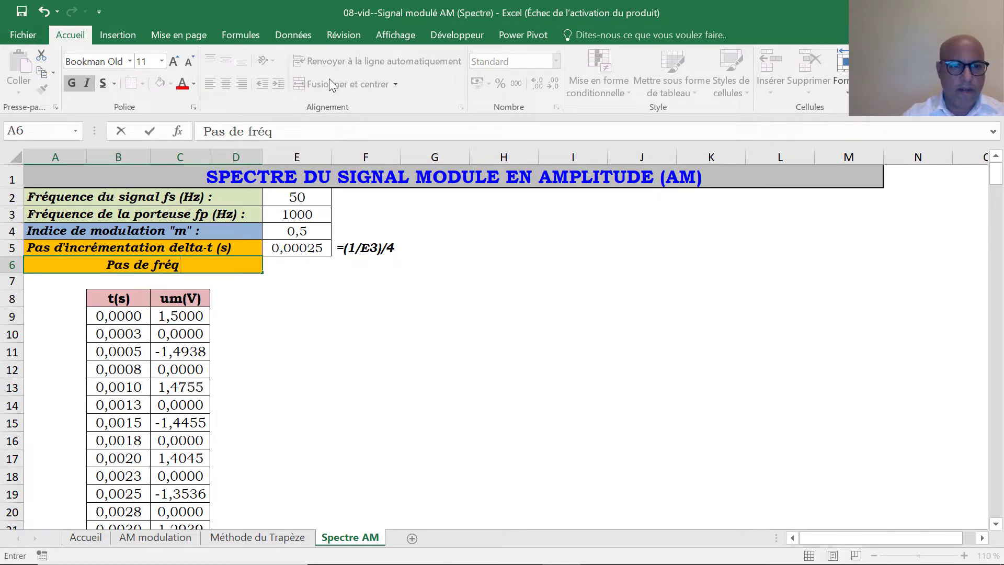
type("uence ")
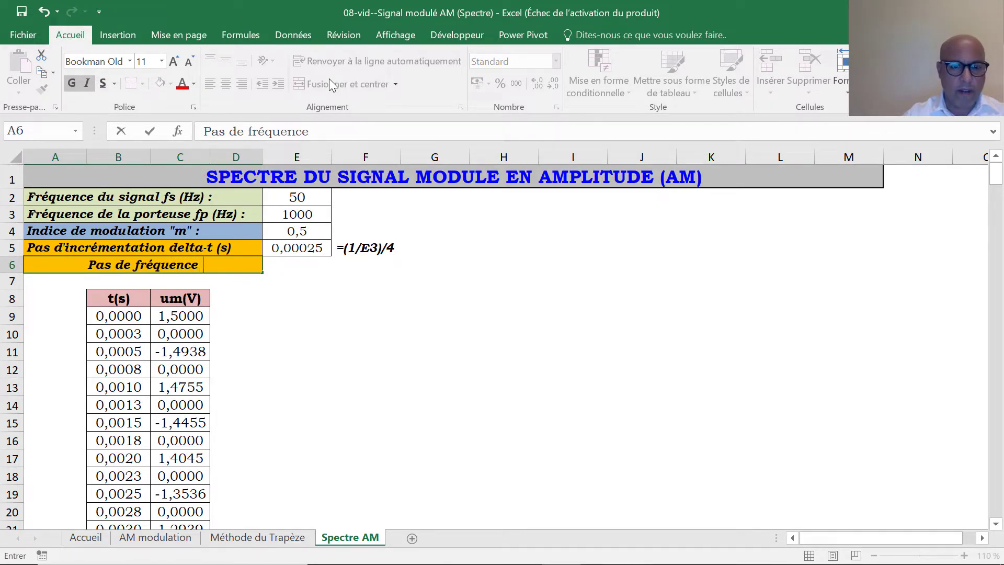
type("Delt")
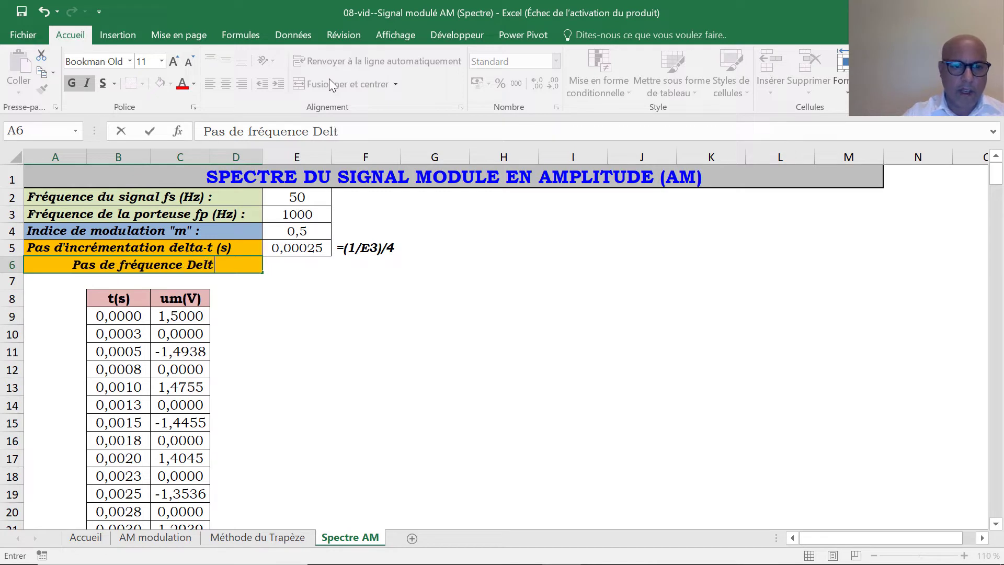
type("a_ft")
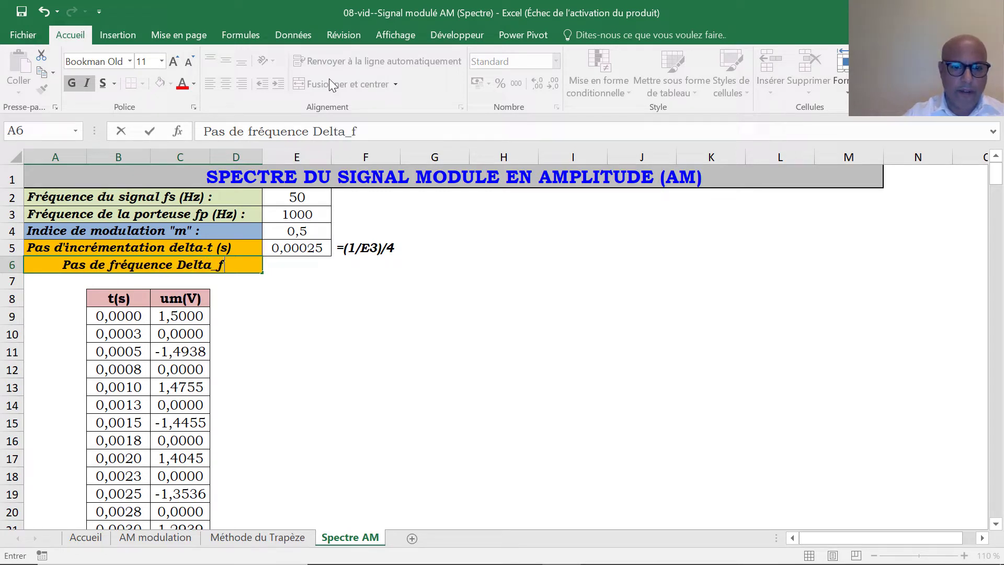
key("BackSpace")
type("(Hz)")
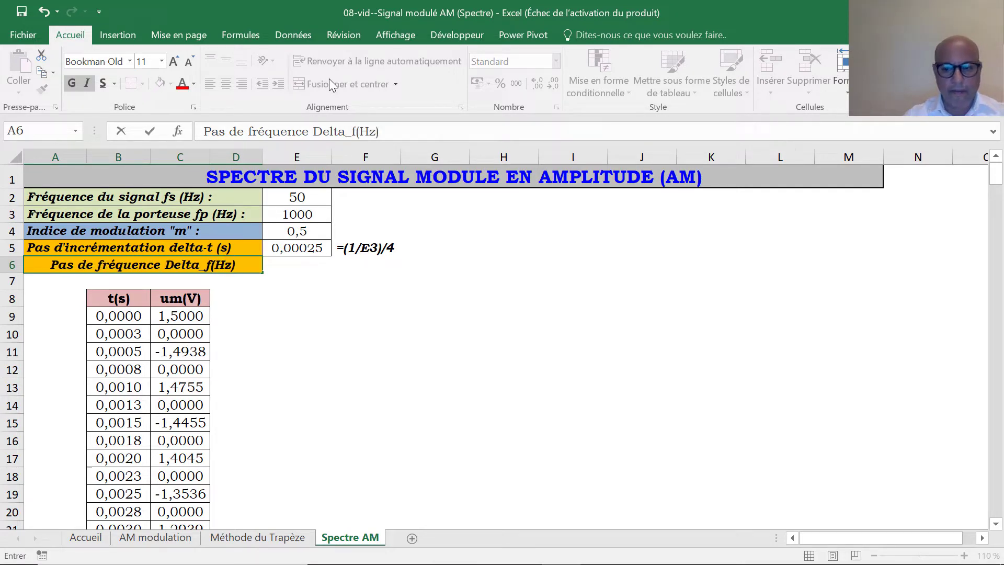
left_click(356, 133)
- Enter the formula =1/(256*E5) in cell E6 to calculate the frequency step
left_click(296, 266)
type("=1/(")
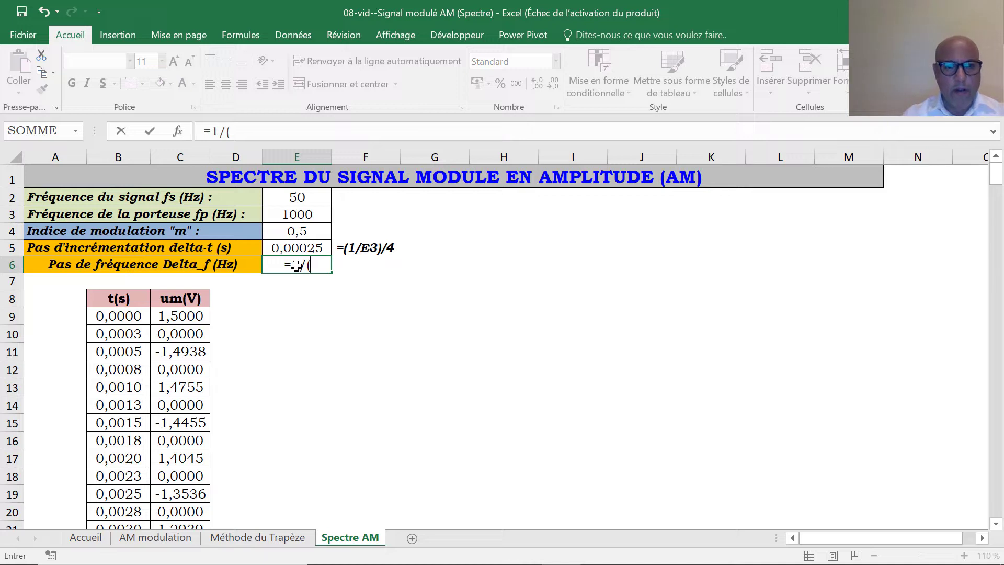
type("256")
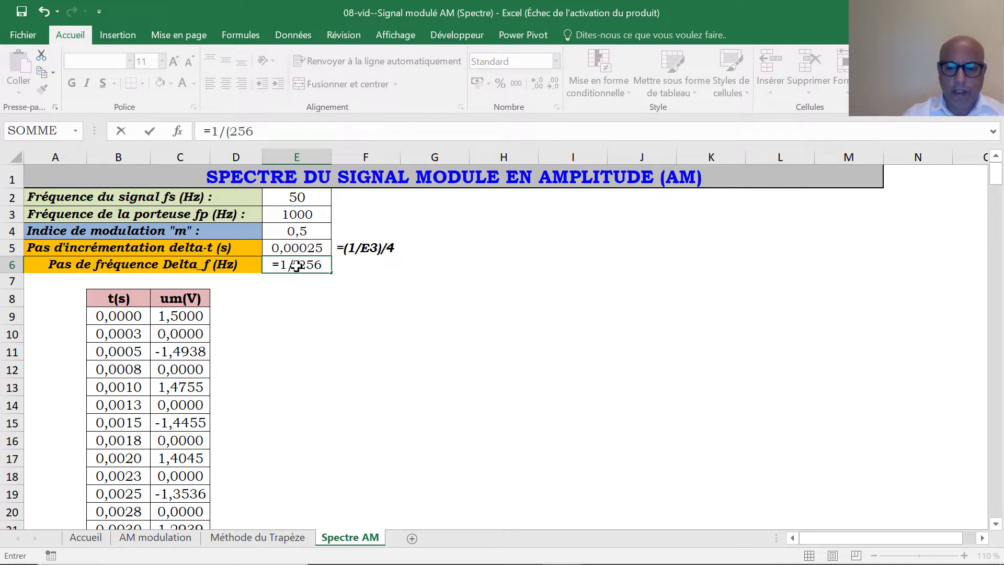
type("*")
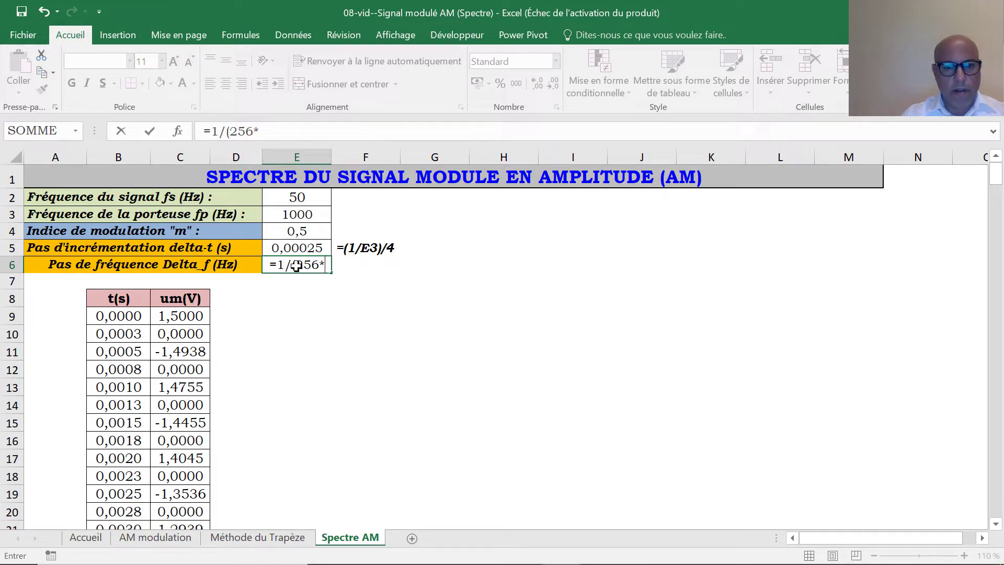
left_click(306, 248)
type(")")
key("Return")
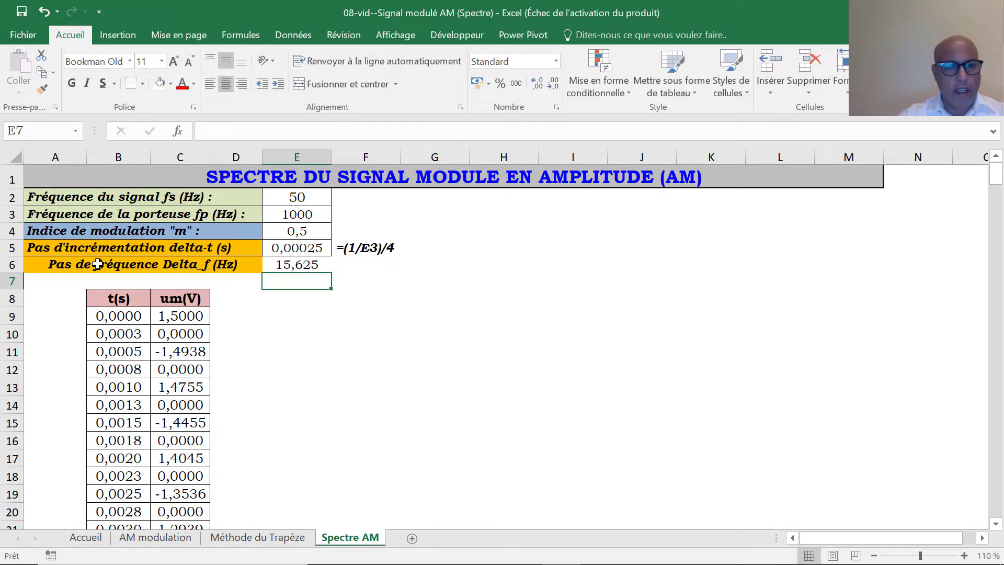
- Apply all borders to the frequency step row A6:E6 and fill its label cell with light purple
left_click_drag(97, 264, 300, 265)
left_click(142, 83)
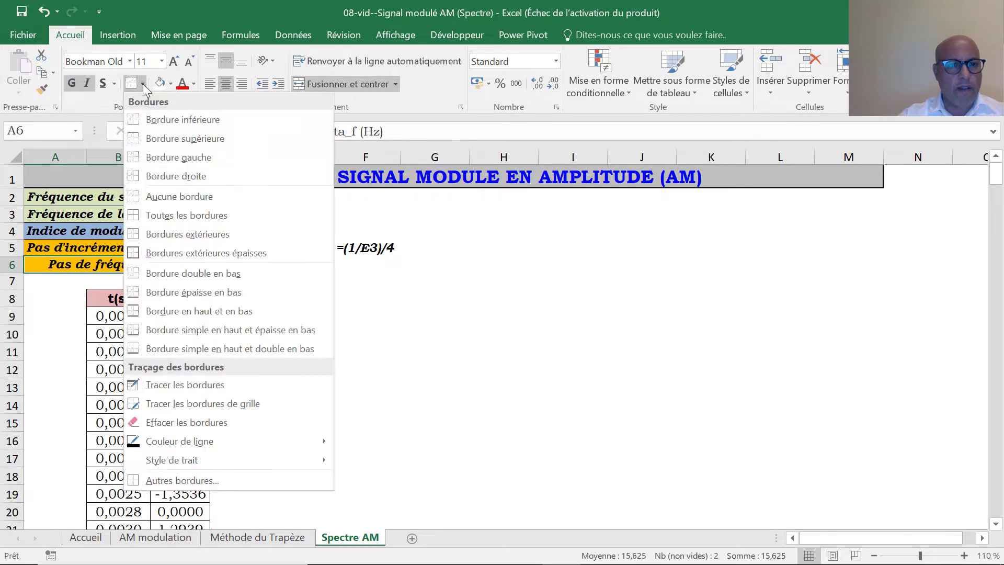
left_click(154, 213)
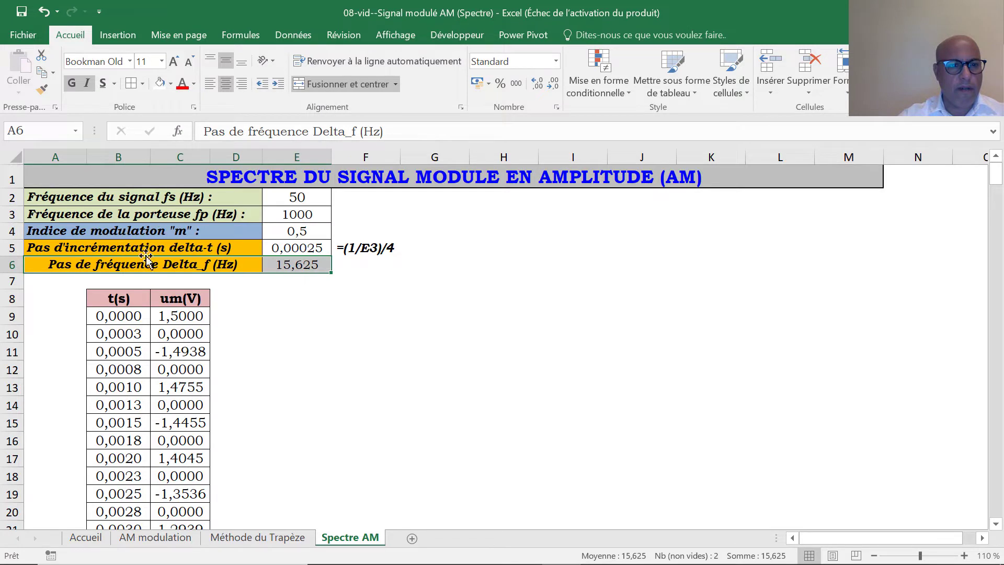
left_click(171, 84)
left_click(207, 140)
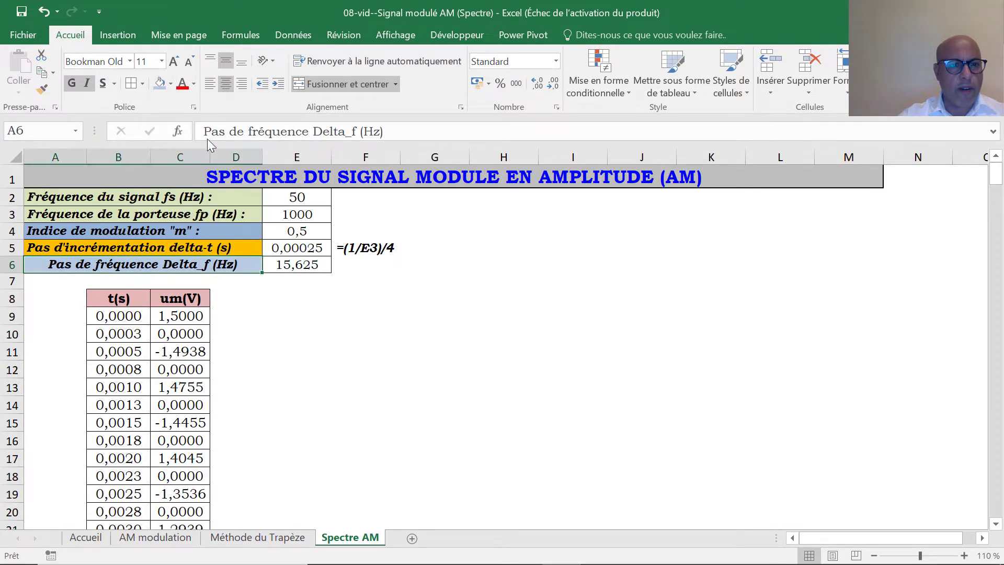
left_click(171, 84)
left_click(243, 135)
left_click(360, 333)
- Add the header "k" in A8, copy the t(s) header's formatting onto it, and fill it with light blue
left_click(40, 293)
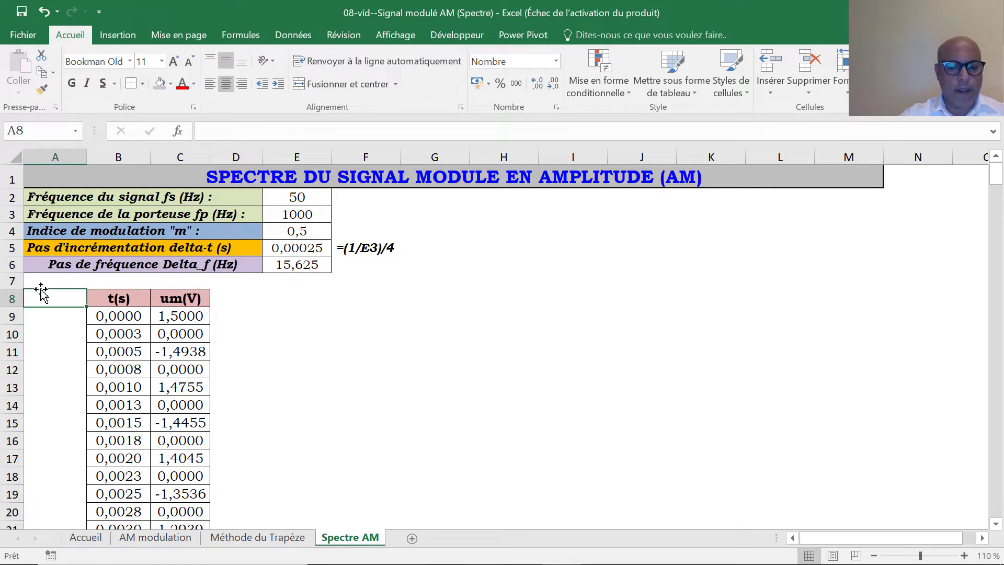
type("k")
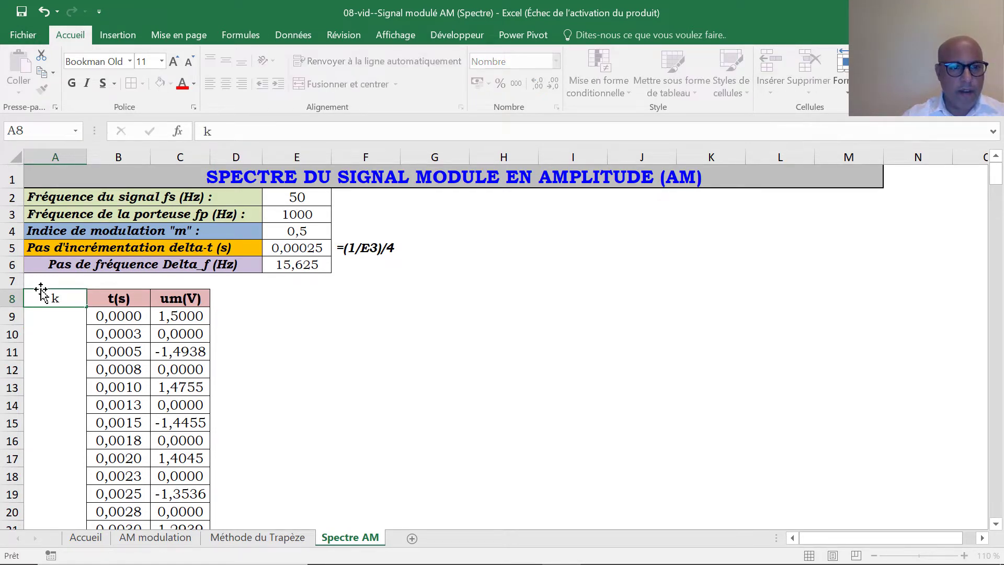
key("Return")
left_click(119, 299)
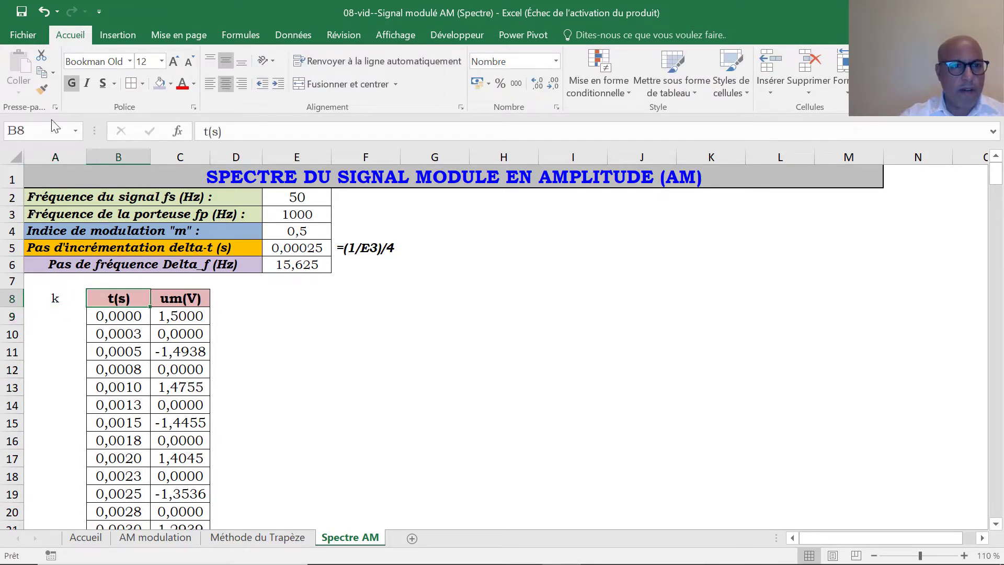
left_click(42, 89)
left_click(52, 300)
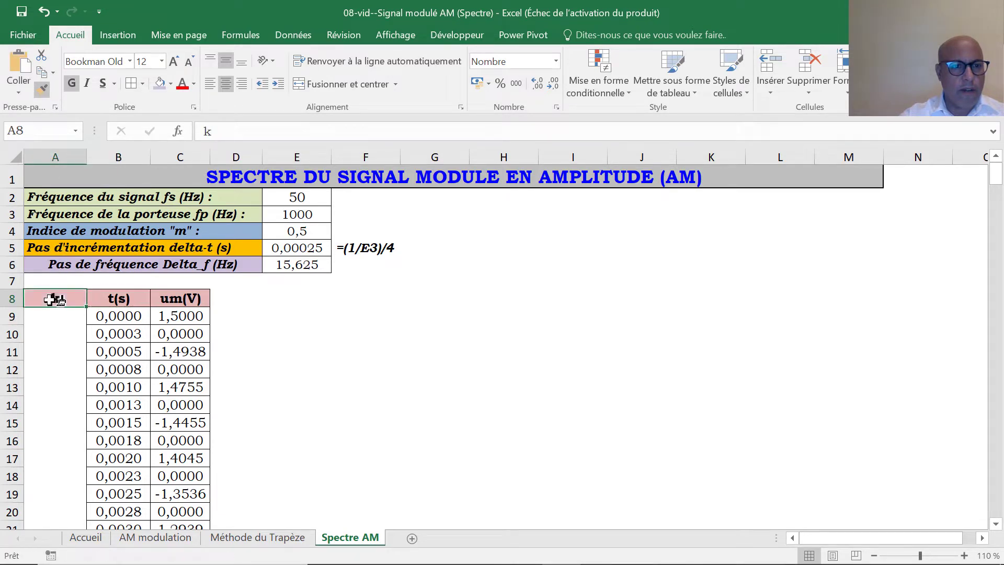
left_click(171, 84)
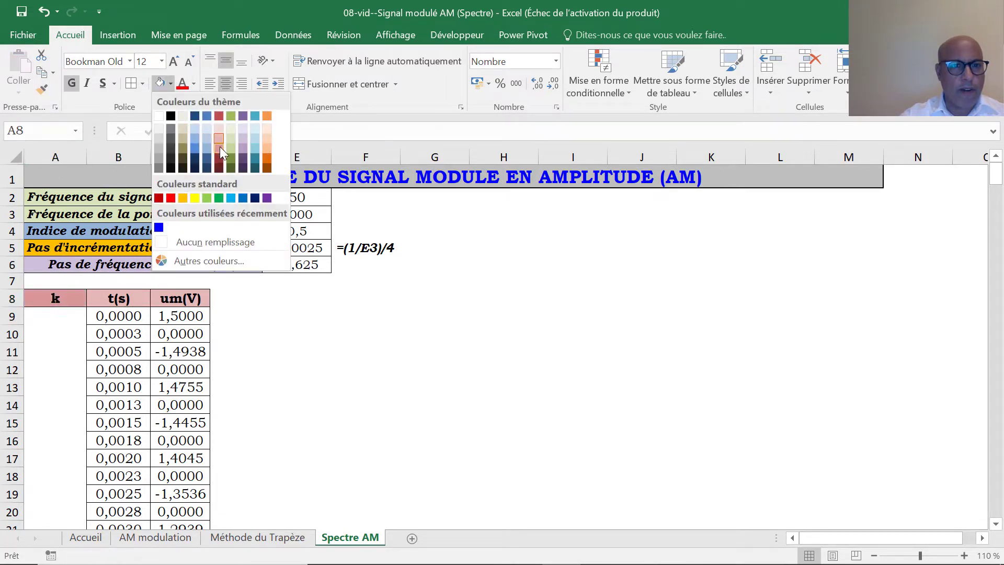
left_click(206, 138)
- Enter 0 and 1 in A9 and A10 and extend the series down column A to row 285
left_click(67, 313)
type("0")
key("Return")
type("1")
key("Return")
left_click_drag(67, 313, 73, 472)
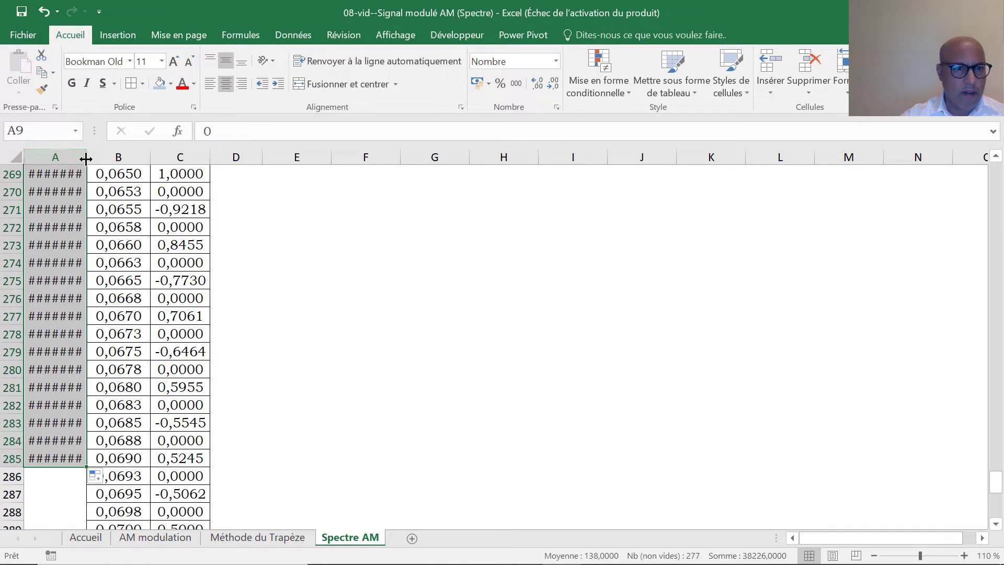
- Format the k values as numbers with 0 decimals
right_click(53, 174)
left_click(112, 440)
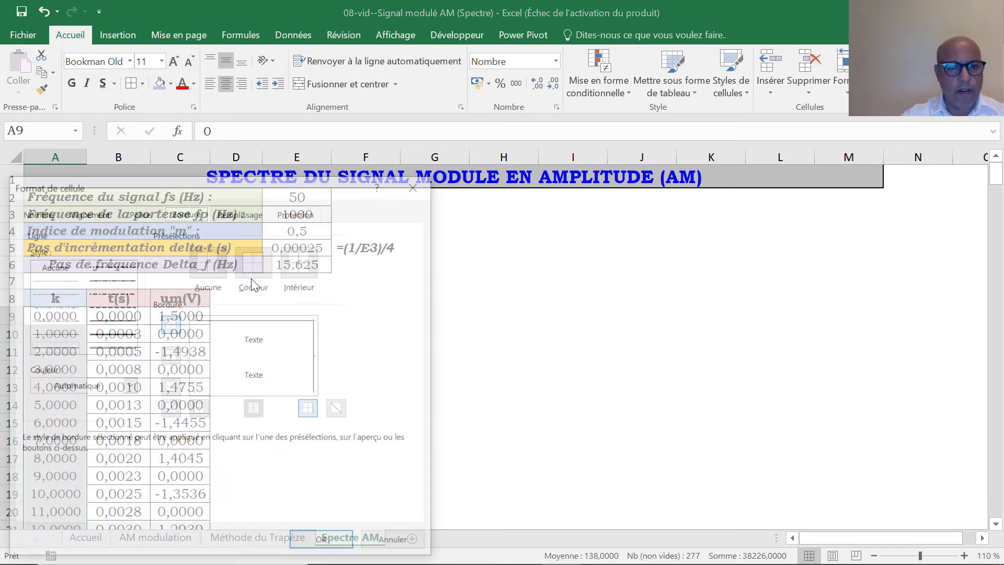
left_click(40, 211)
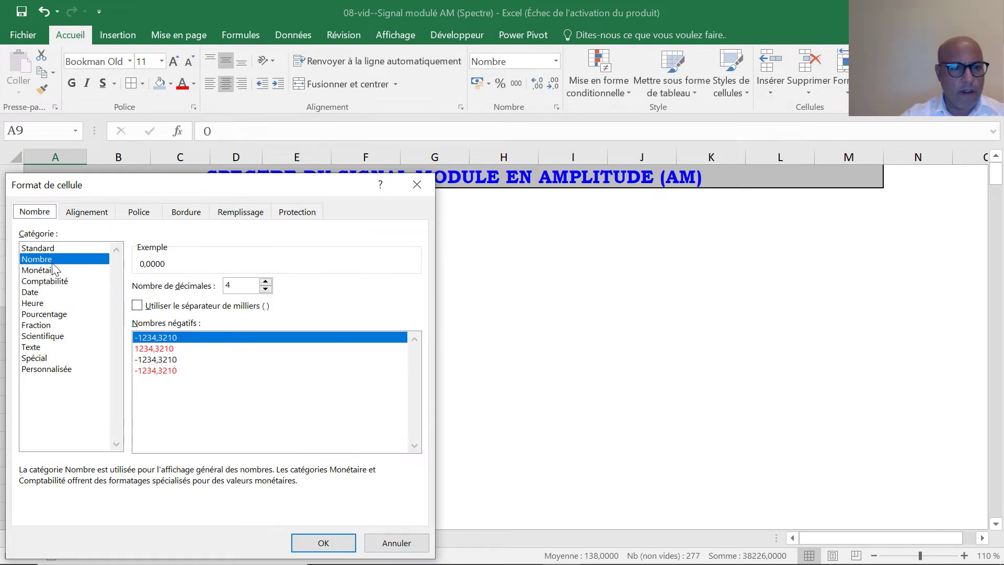
double_click(265, 289)
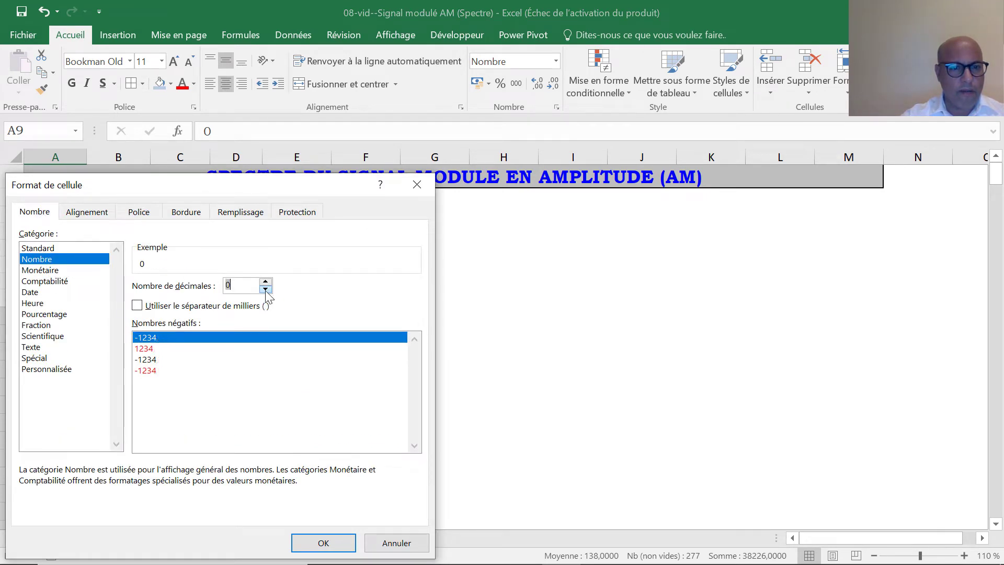
left_click(324, 542)
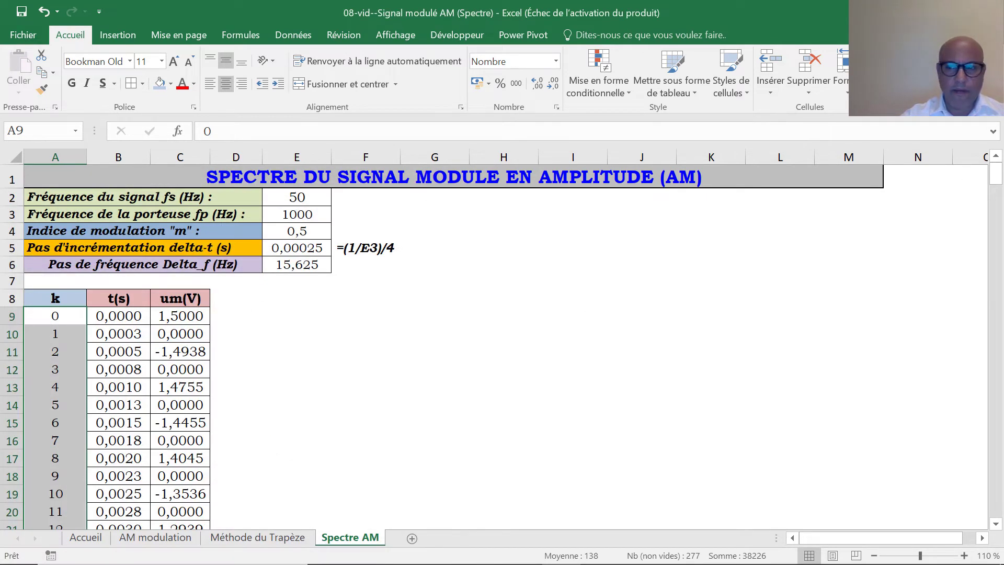
- Delete all rows from row 265 (k = 256) through the end of the table
left_click_drag(999, 172, 995, 484)
left_click(370, 331)
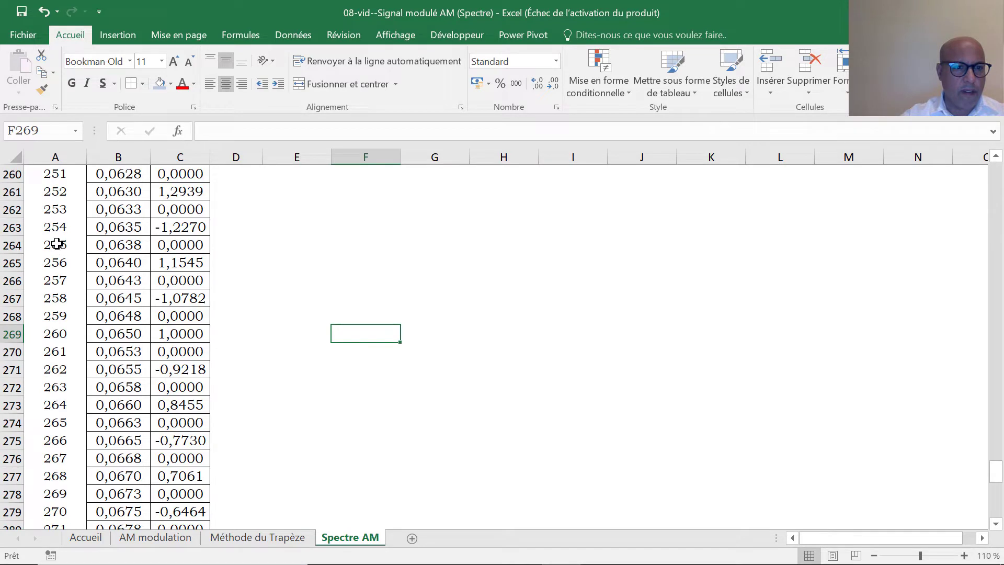
left_click_drag(11, 262, 13, 497)
right_click(9, 492)
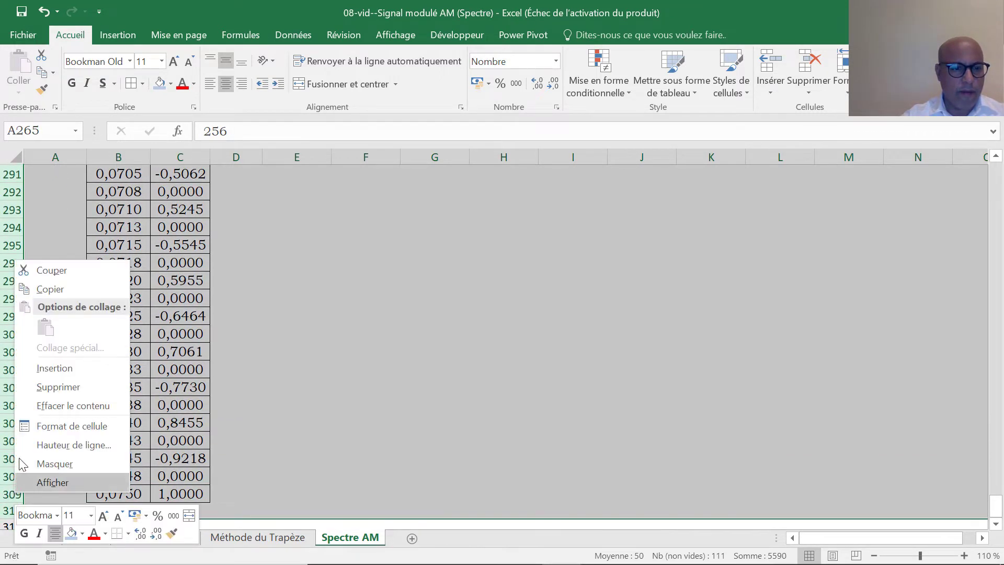
left_click(57, 390)
left_click(503, 366)
- Apply borders to all cells of the k column, from A264 up to the start of the table
left_click_drag(54, 335, 72, 203)
left_click(128, 86)
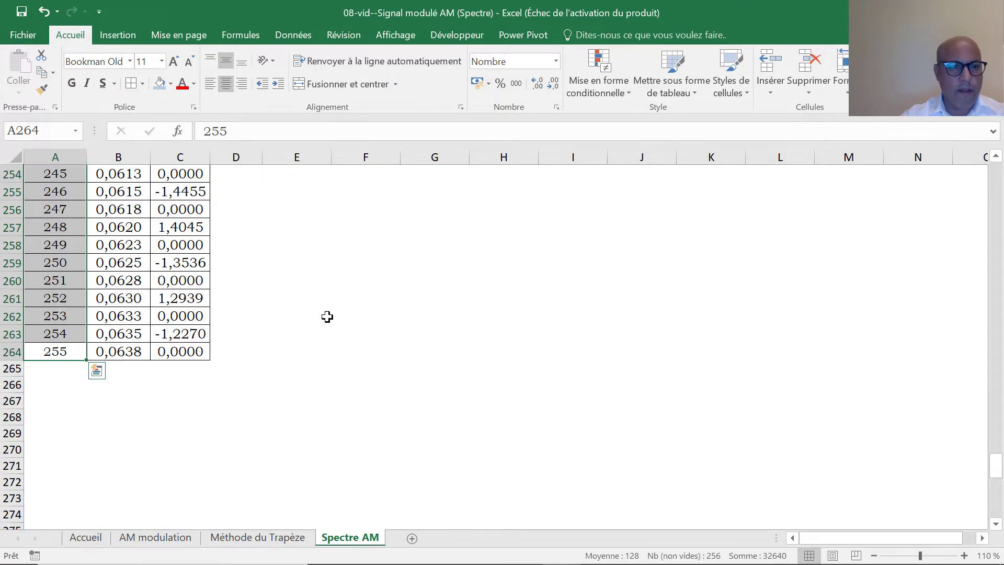
left_click(339, 350)
scroll(339, 350, "up", 2)
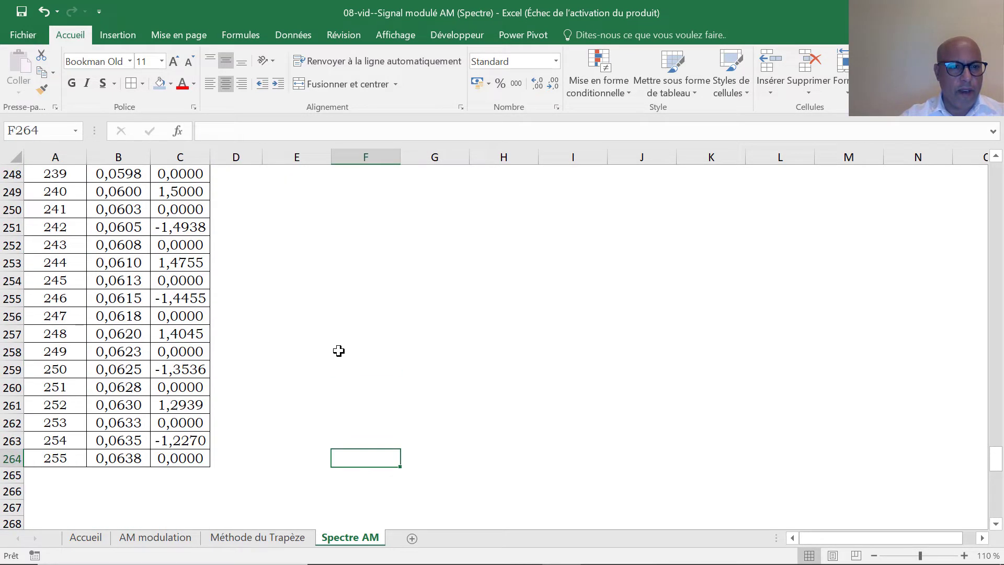
scroll(339, 351, "up", 7)
left_click(126, 249)
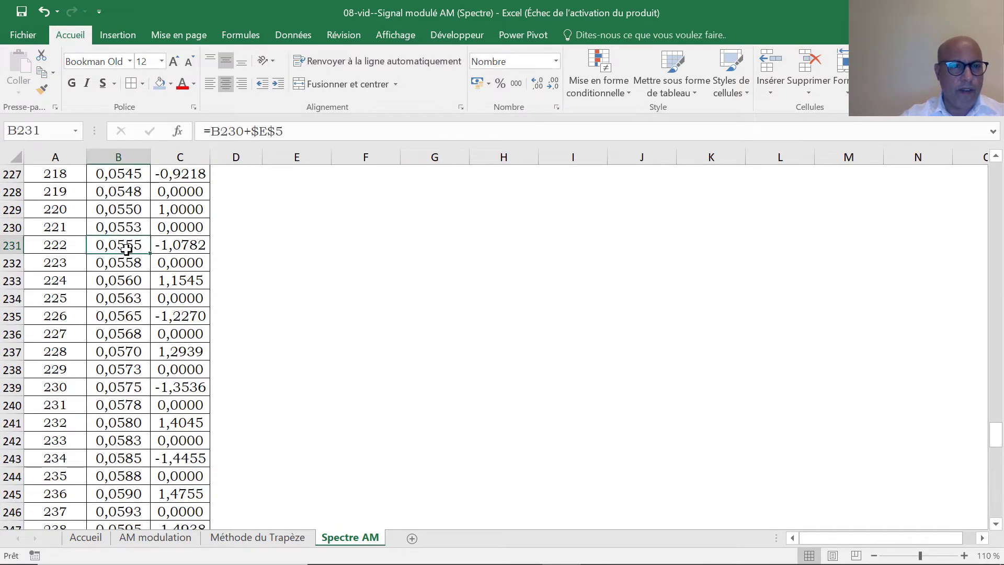
- Match the font size of the k values in A9:A264 to that of the t(s) column
left_click(49, 242)
scroll(50, 239, "up", 20)
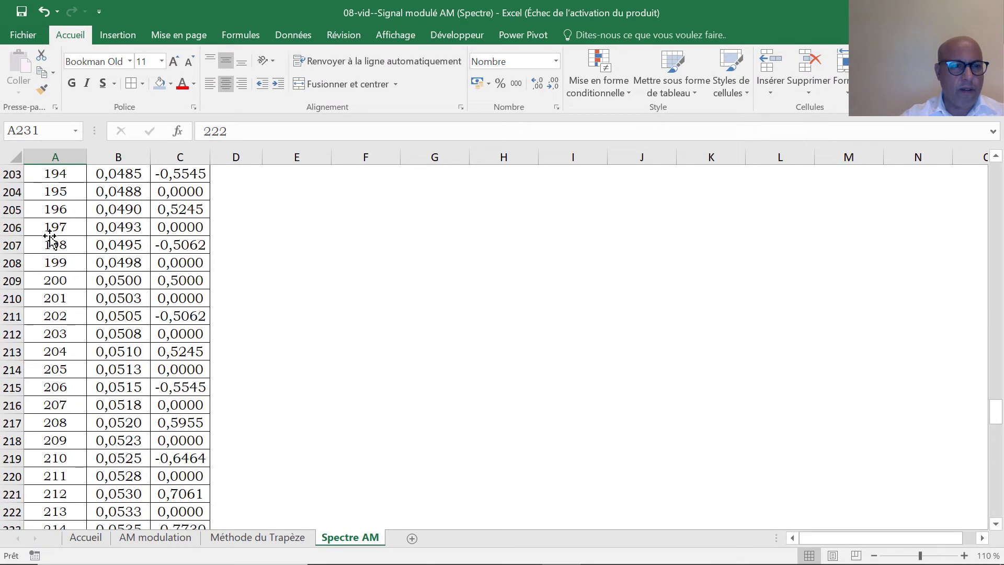
scroll(50, 239, "up", 4)
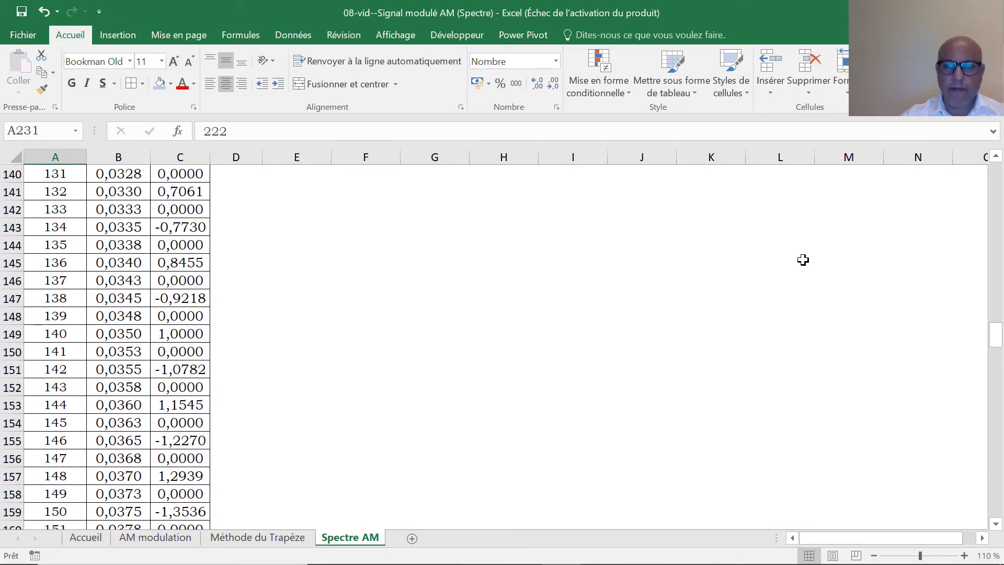
left_click_drag(994, 349, 995, 167)
left_click_drag(55, 315, 67, 486)
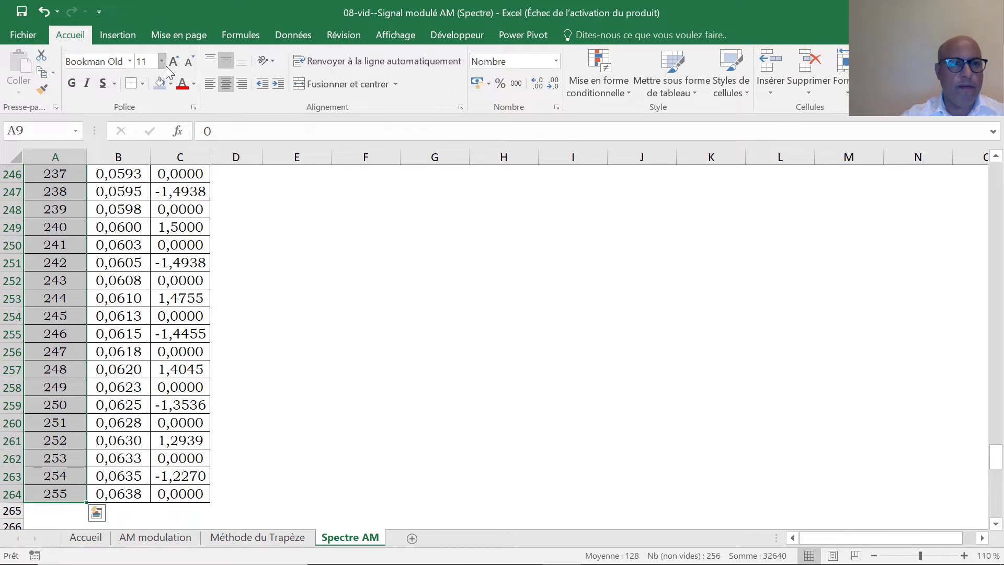
key("ctrl+BackSpace")
left_click(287, 329)
- Apply all borders to the empty range D8:F264 beside the um(V) column
left_click(225, 295)
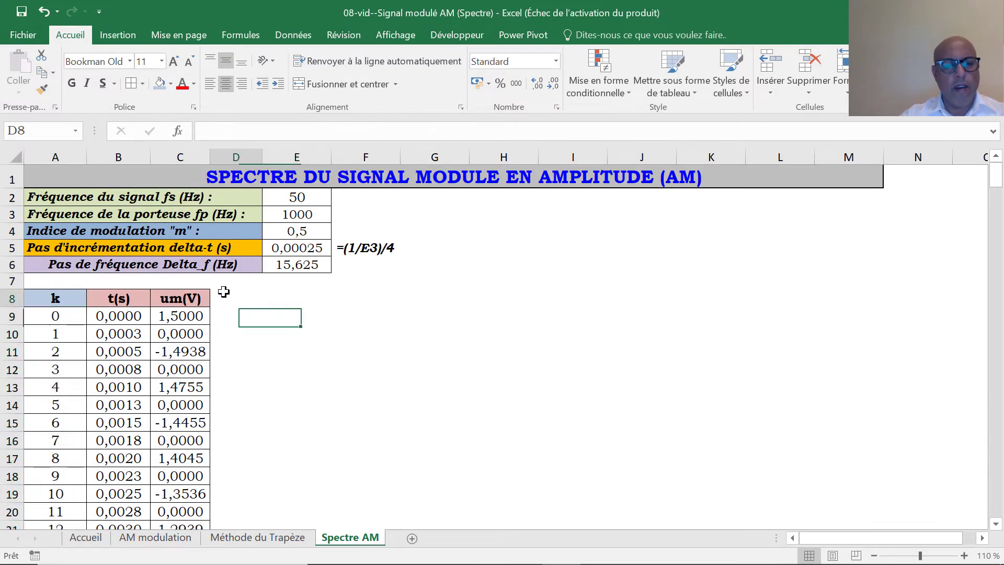
left_click(314, 309)
left_click_drag(233, 300, 366, 495)
left_click(135, 86)
scroll(479, 319, "up", 20)
left_click(569, 350)
- Enter the header FFT(um(t)) in D8 and fit column D to its width
left_click(233, 299)
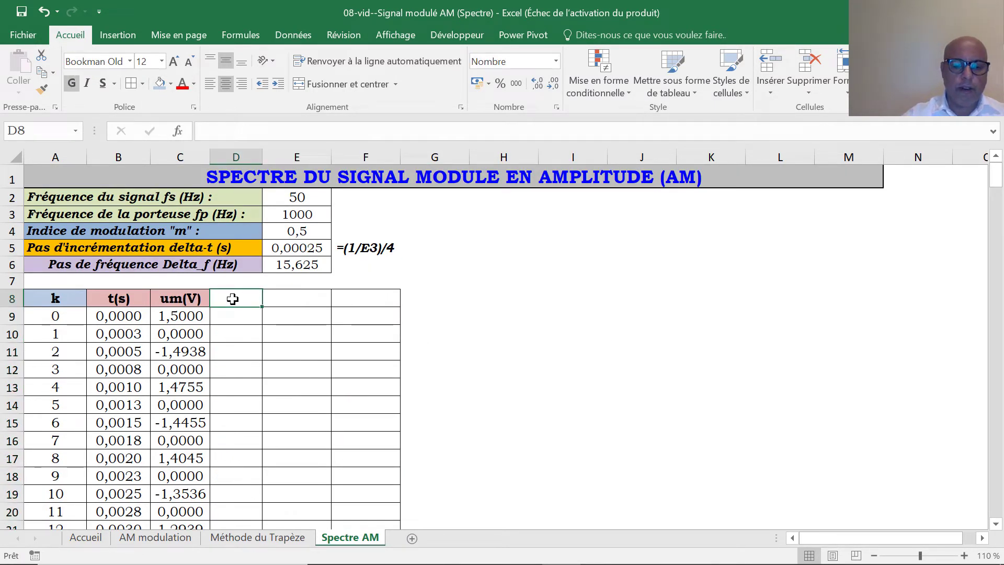
type("FFT")
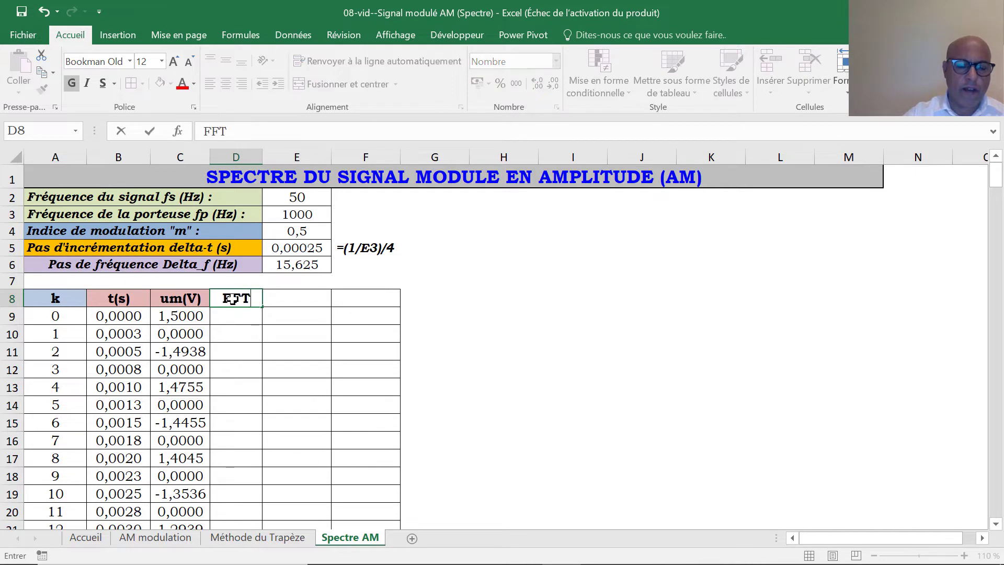
type("(u")
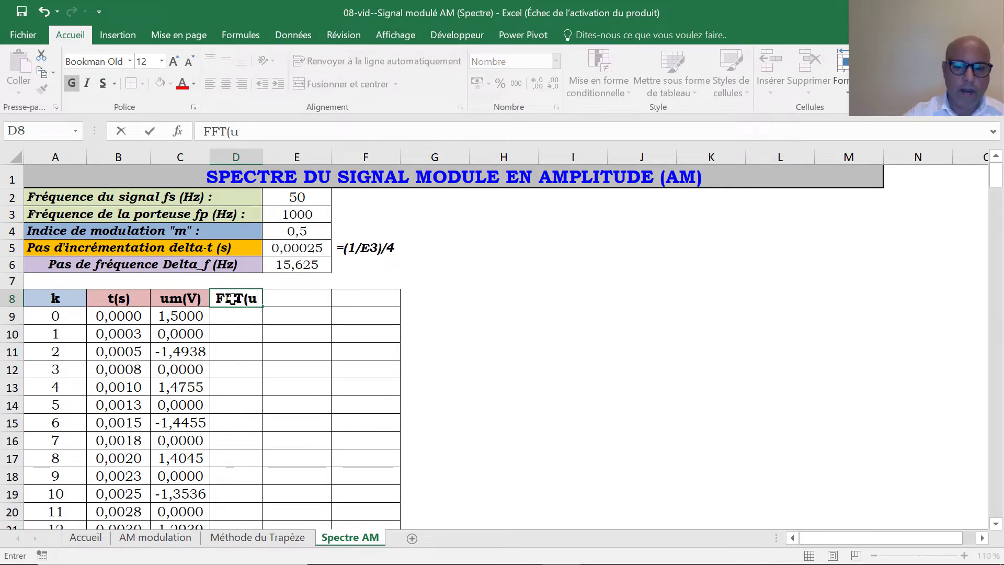
type("m(t))")
key("Return")
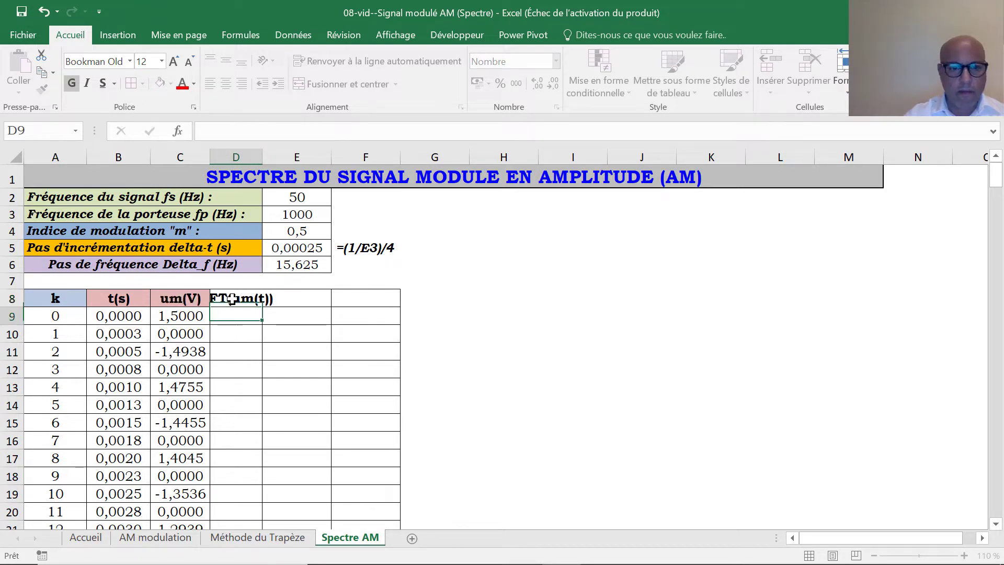
double_click(260, 157)
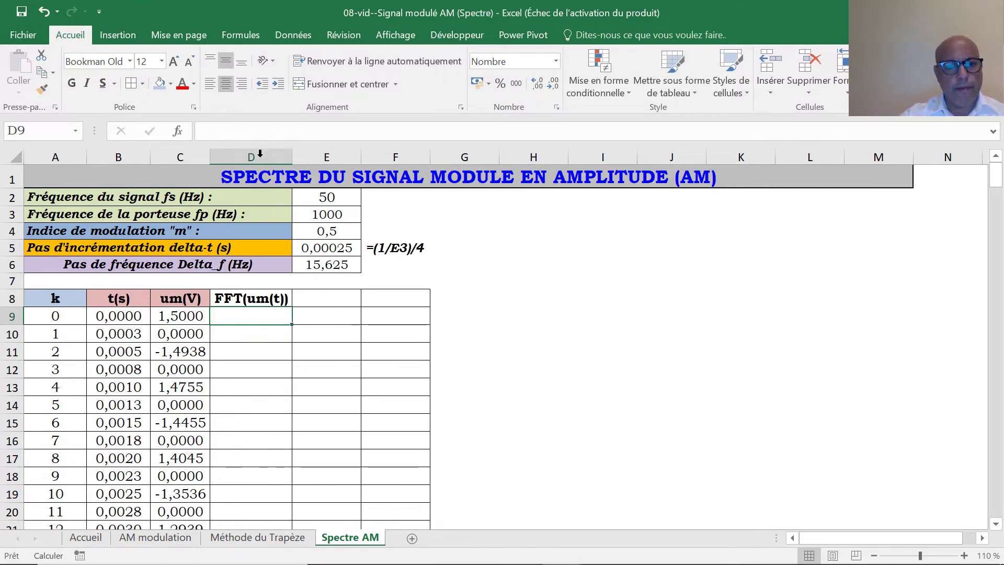
- Enter the header Delta_f(Hz) in E8 and copy the formatting of D8 onto it
left_click(334, 291)
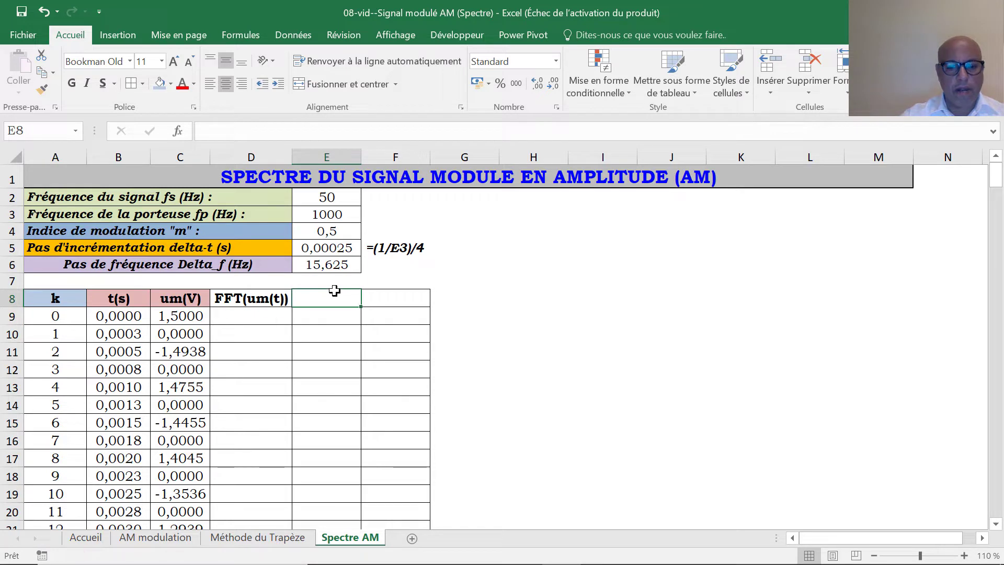
type("Delta_f(Hz")
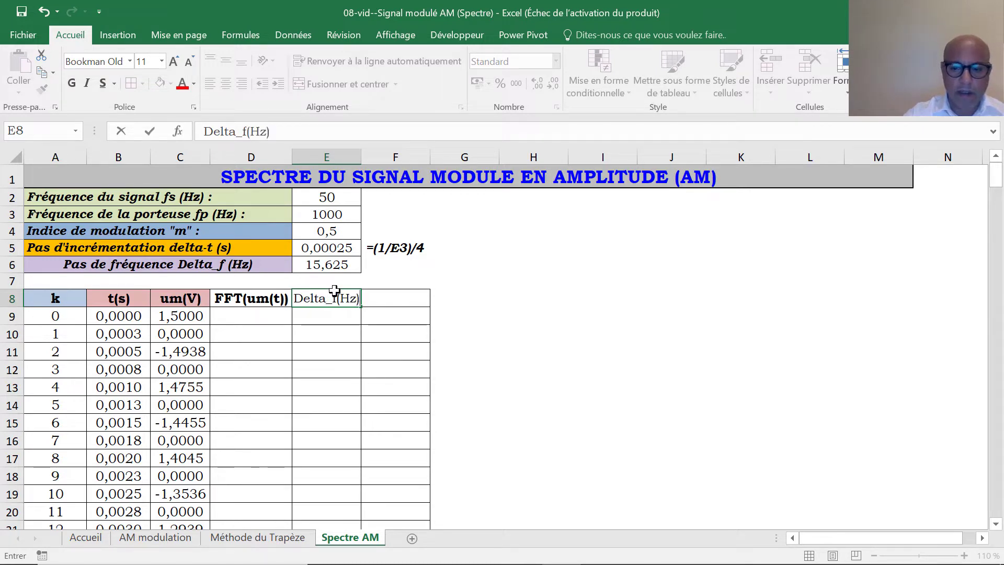
key("Return")
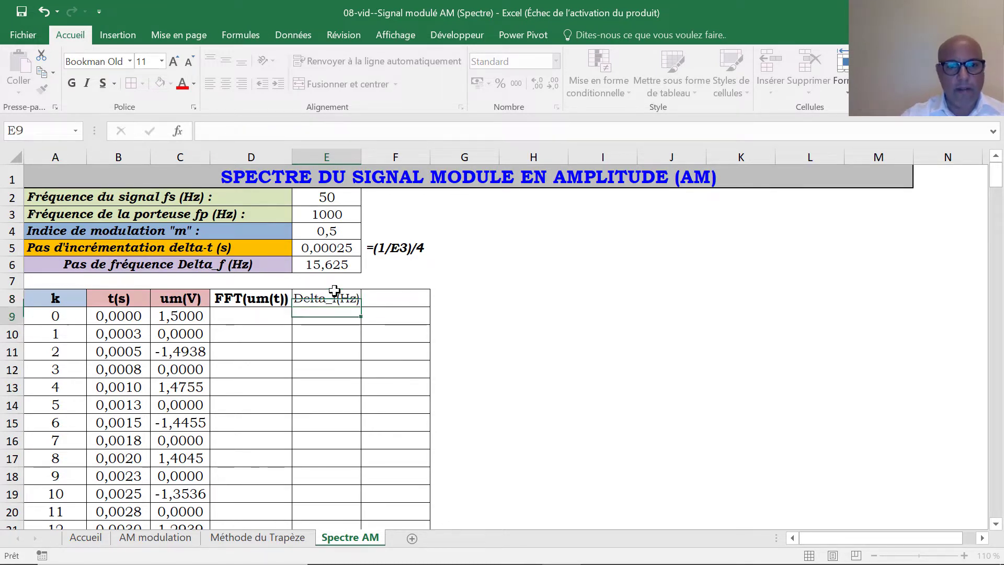
left_click(274, 297)
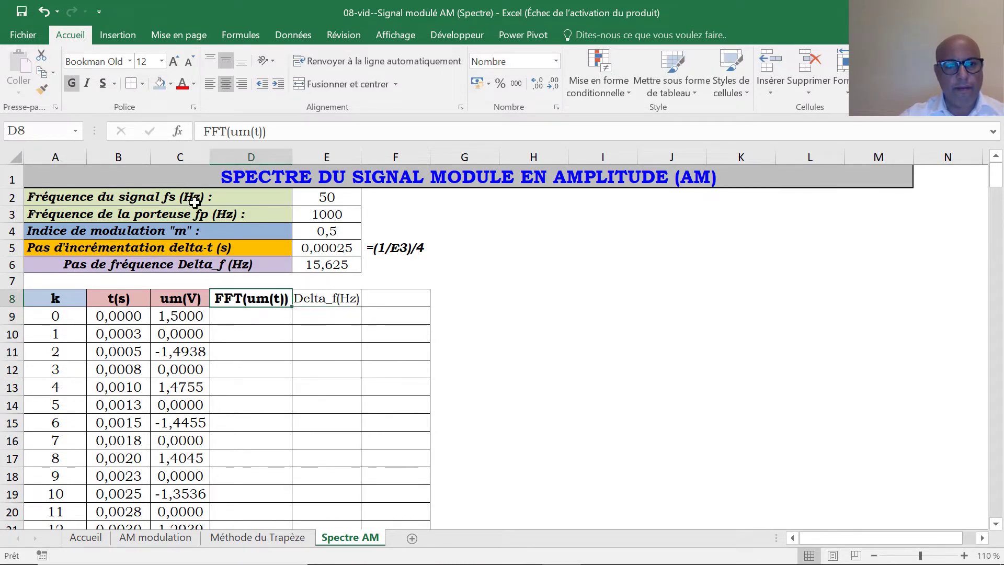
left_click(42, 89)
left_click(319, 298)
- Enter the header Um(f) in F8 and copy the formatting of E8 onto it
left_click(402, 299)
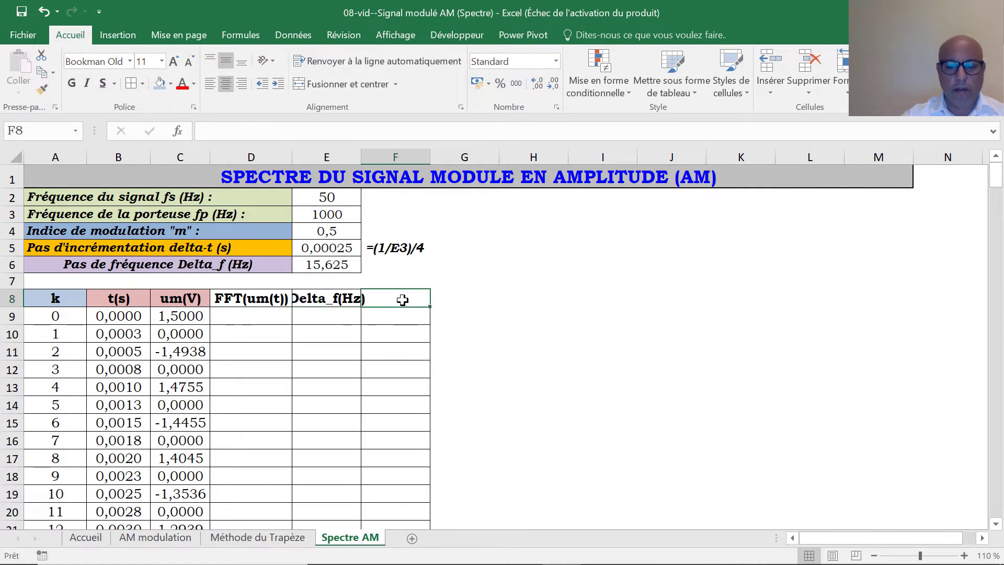
type("Um(f)")
key("Return")
left_click(402, 299)
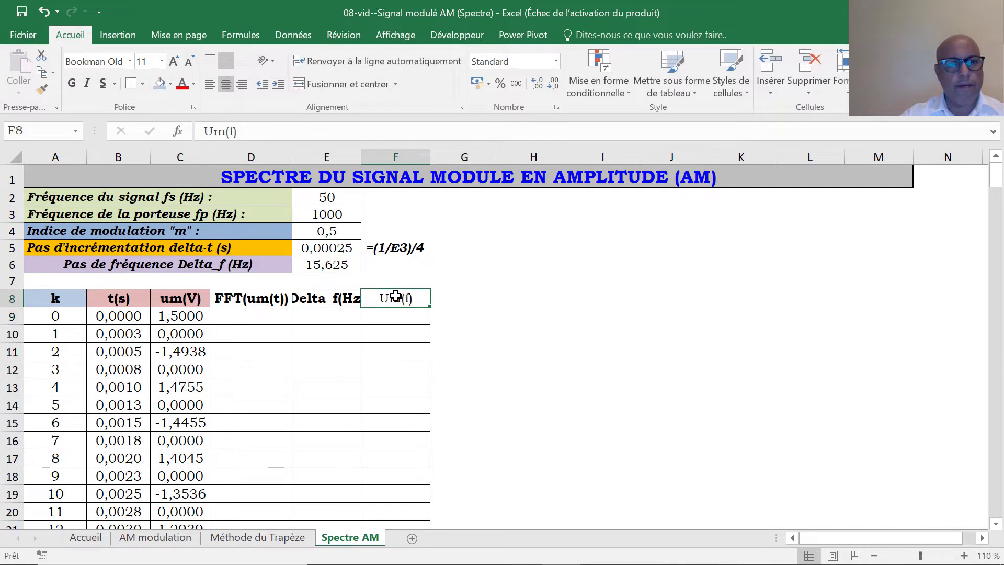
left_click(324, 306)
left_click(42, 89)
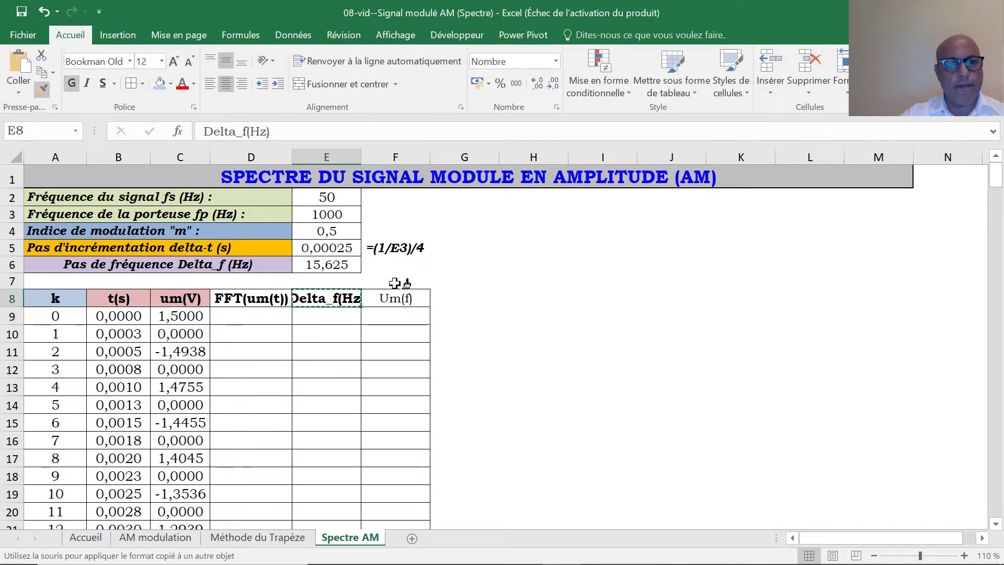
left_click(406, 298)
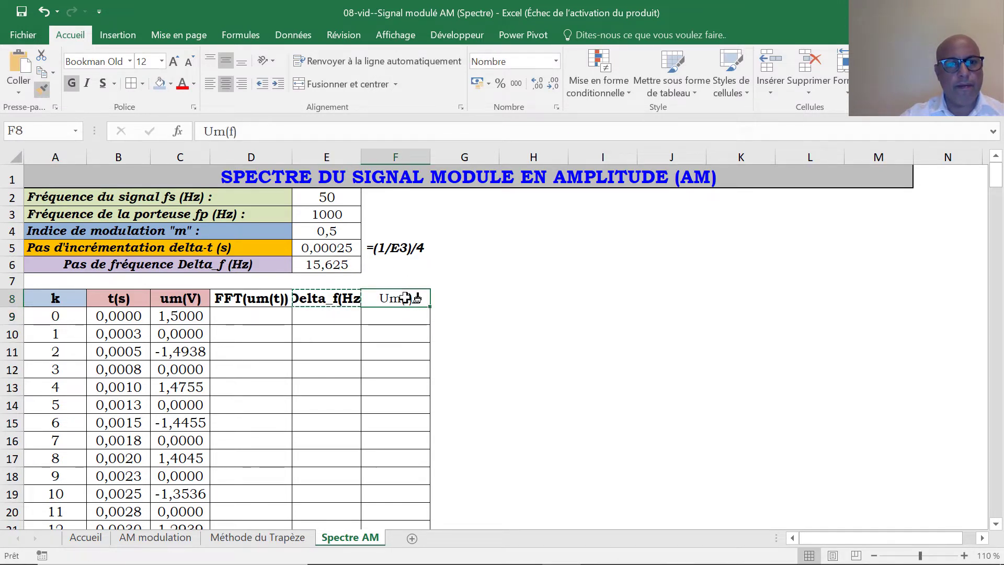
- Fit the width of column E to its Delta_f(Hz) header
double_click(358, 157)
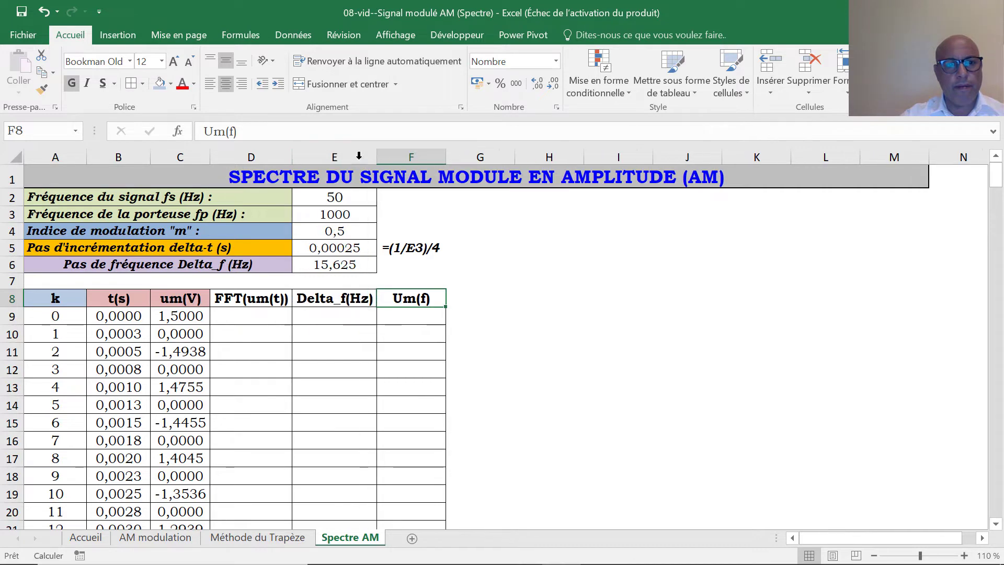
left_click_drag(445, 157, 445, 156)
left_click(479, 281)
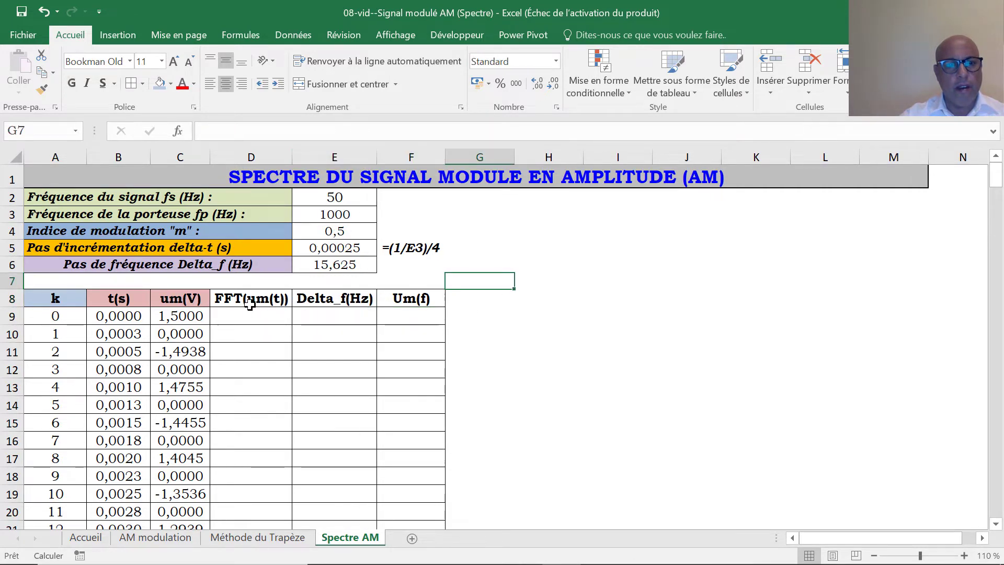
- Fill the new header cells with colour: D8 purple, E8 yellow and F8 orange
left_click(245, 298)
left_click(170, 84)
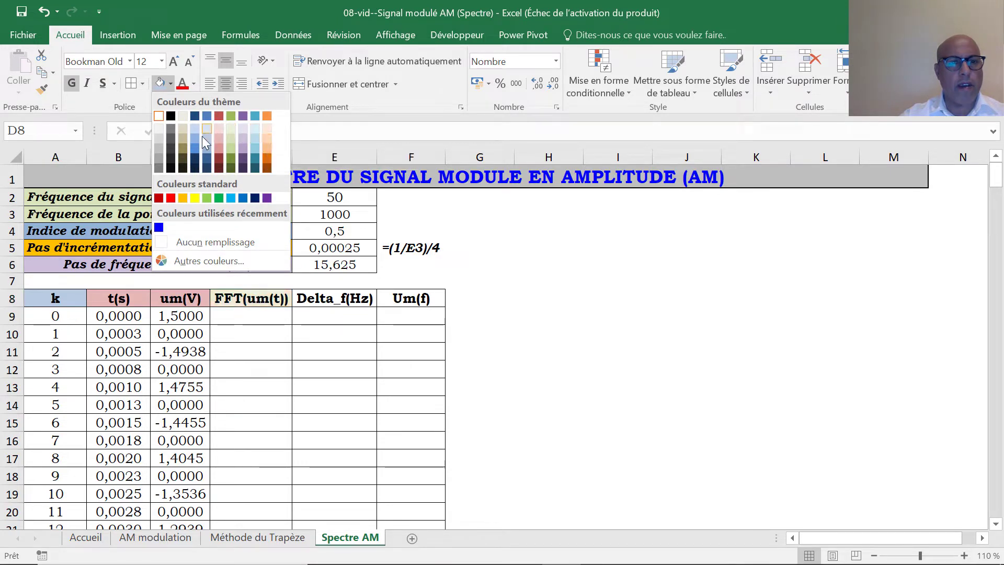
left_click(239, 147)
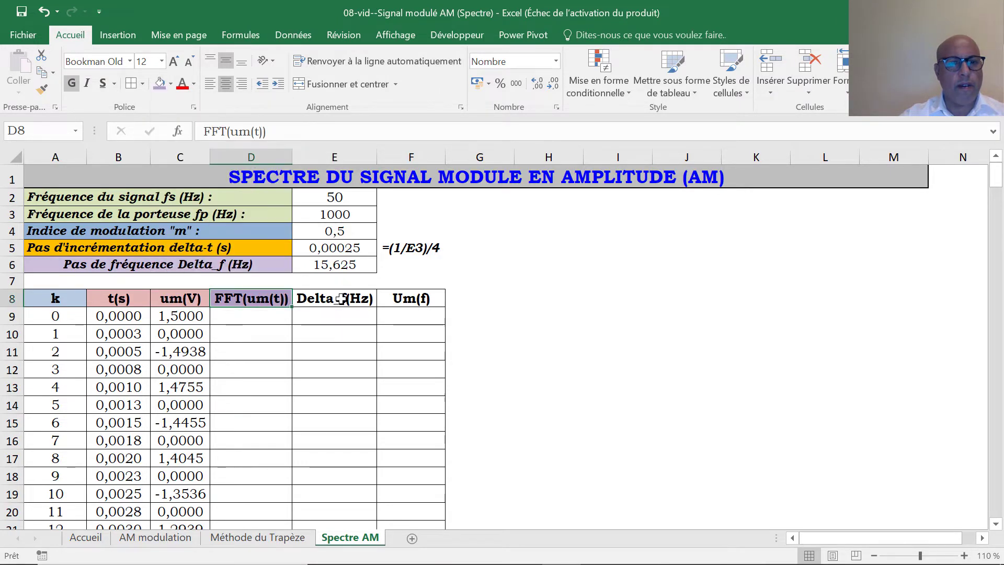
left_click(342, 302)
left_click(171, 84)
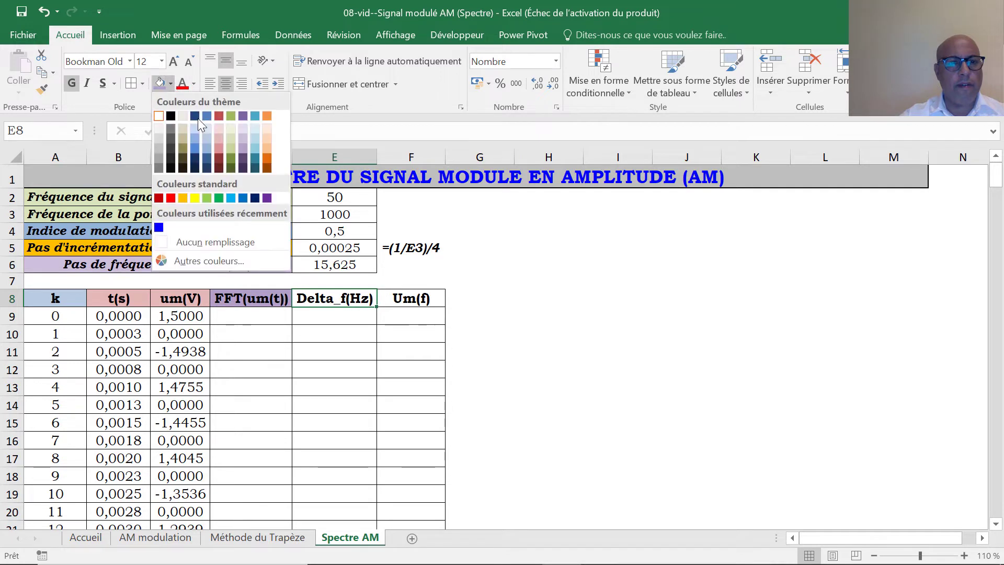
left_click(194, 198)
left_click(410, 297)
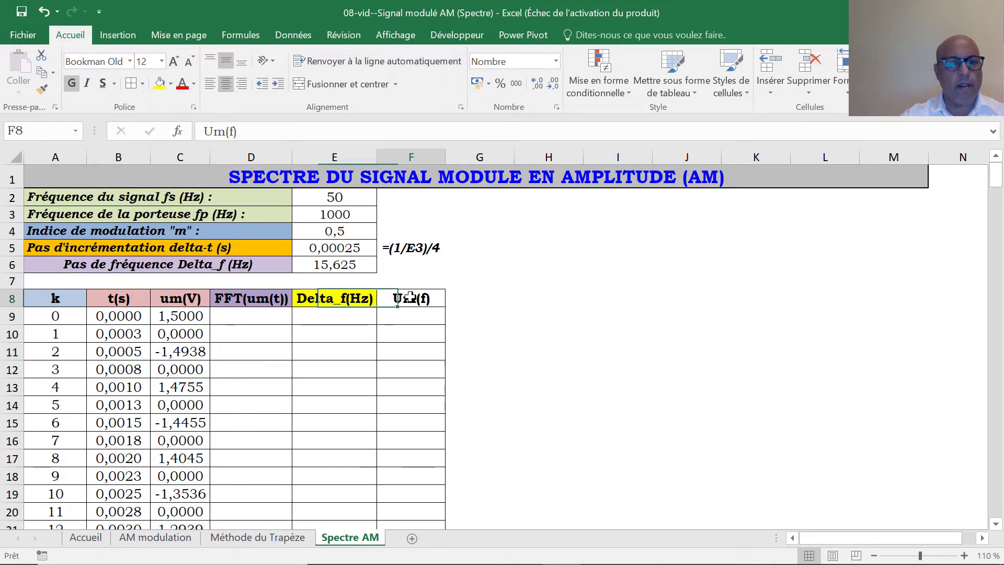
left_click(171, 84)
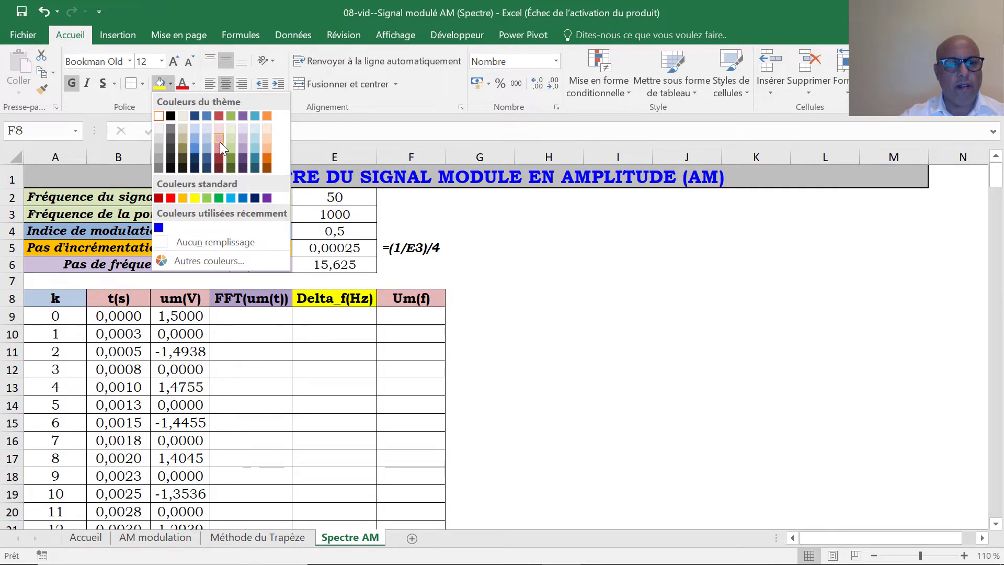
left_click(183, 198)
left_click(422, 408)
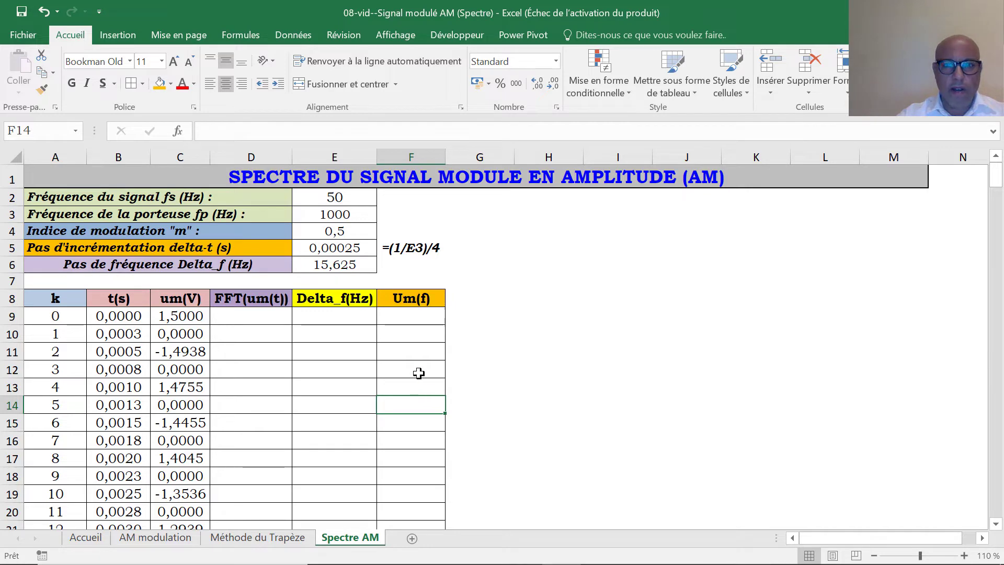
- Check in the Excel add-ins that Analysis ToolPak and Analysis ToolPak - VBA are enabled
left_click(23, 37)
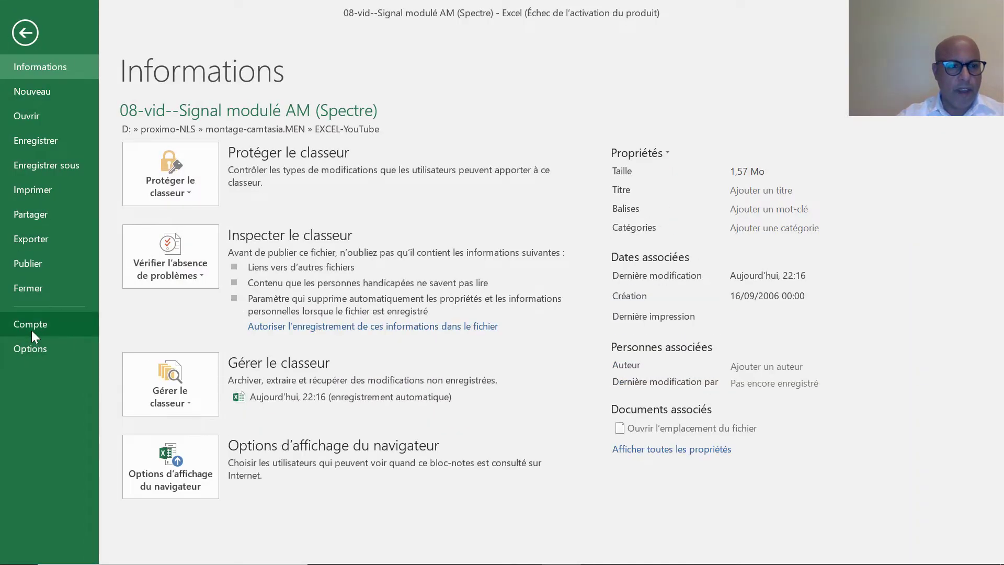
left_click(32, 349)
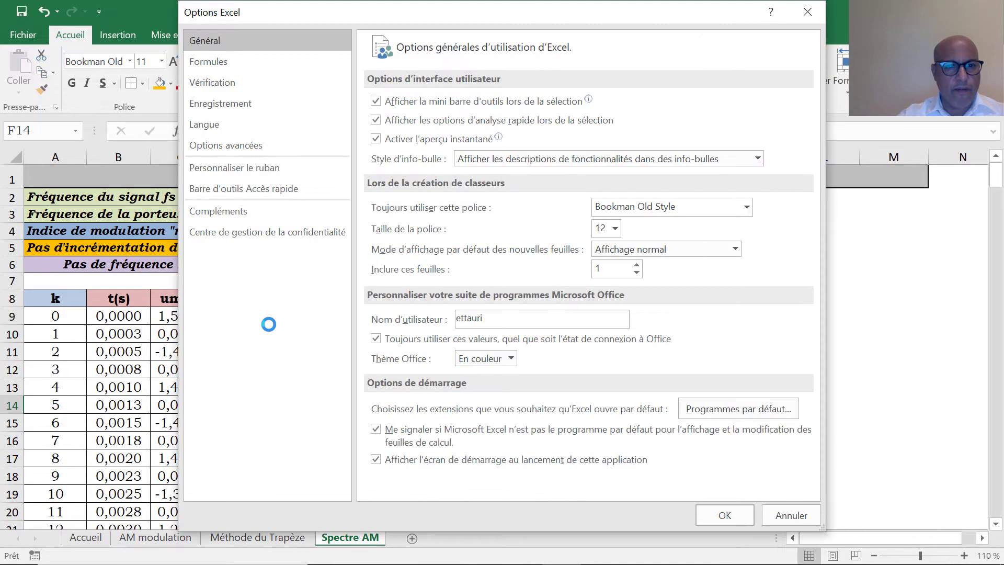
left_click(227, 210)
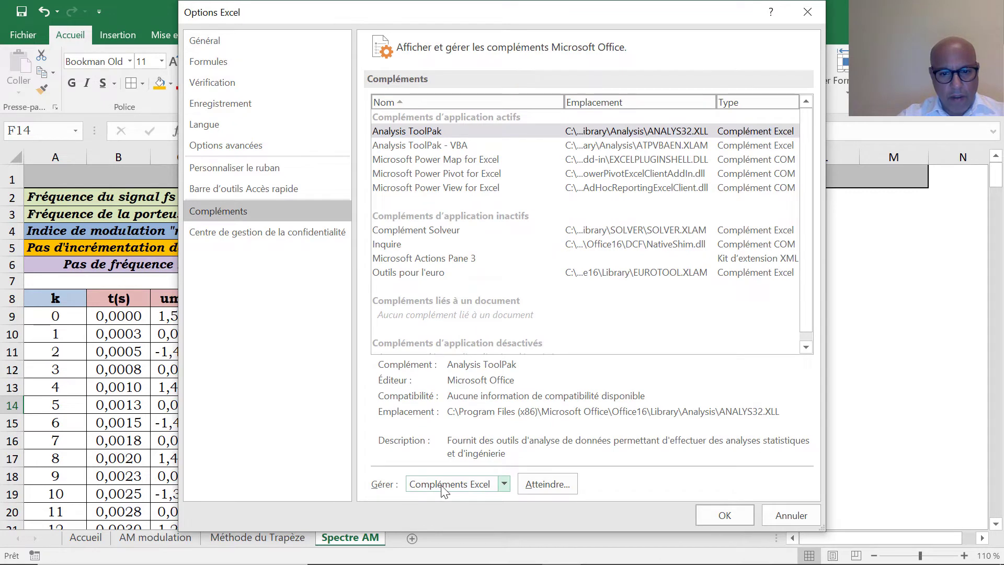
left_click(553, 483)
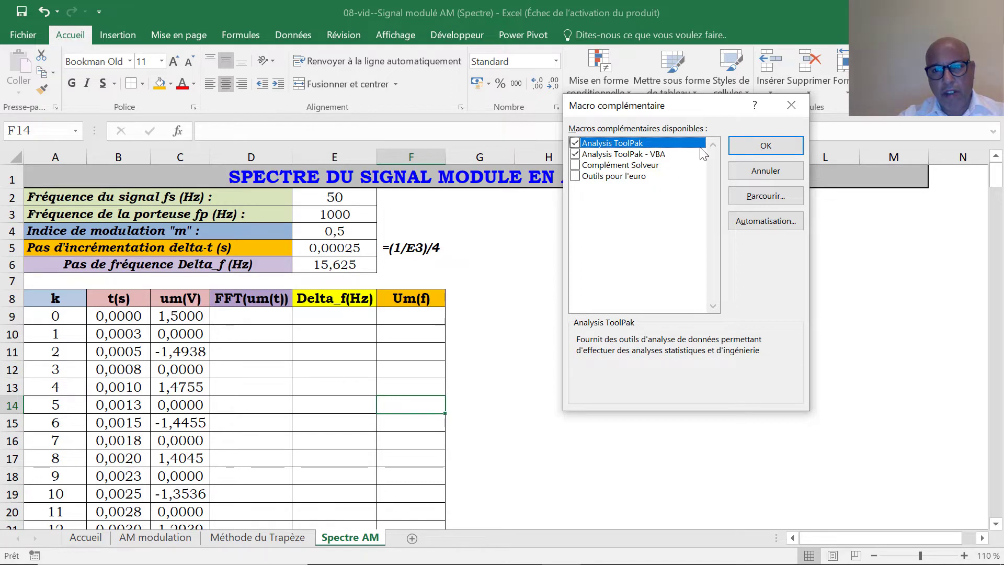
left_click(758, 148)
left_click(680, 332)
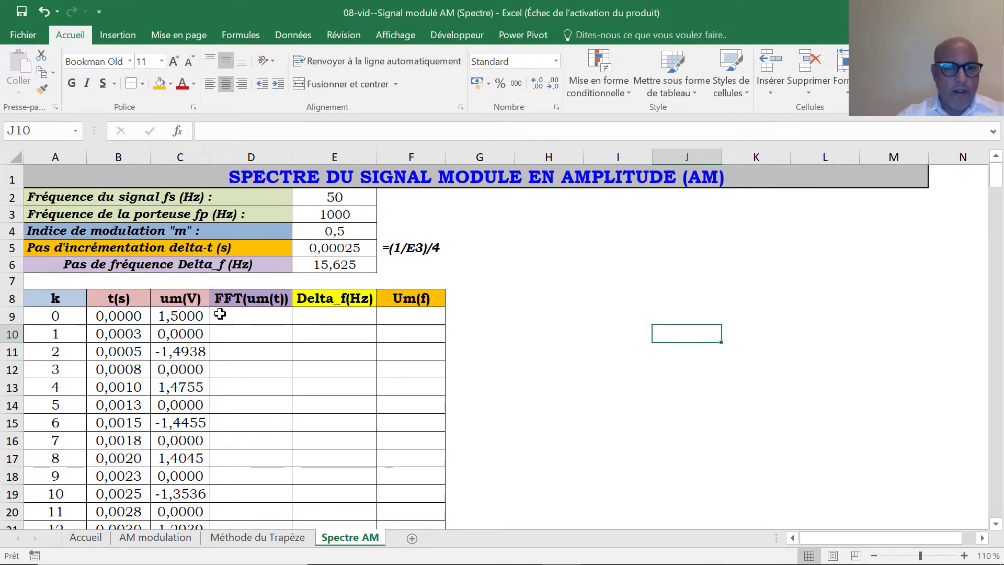
- Start the Fourier transform (FFT) analysis tool and set its input range to the um(V) samples in C9:C264
left_click(180, 317)
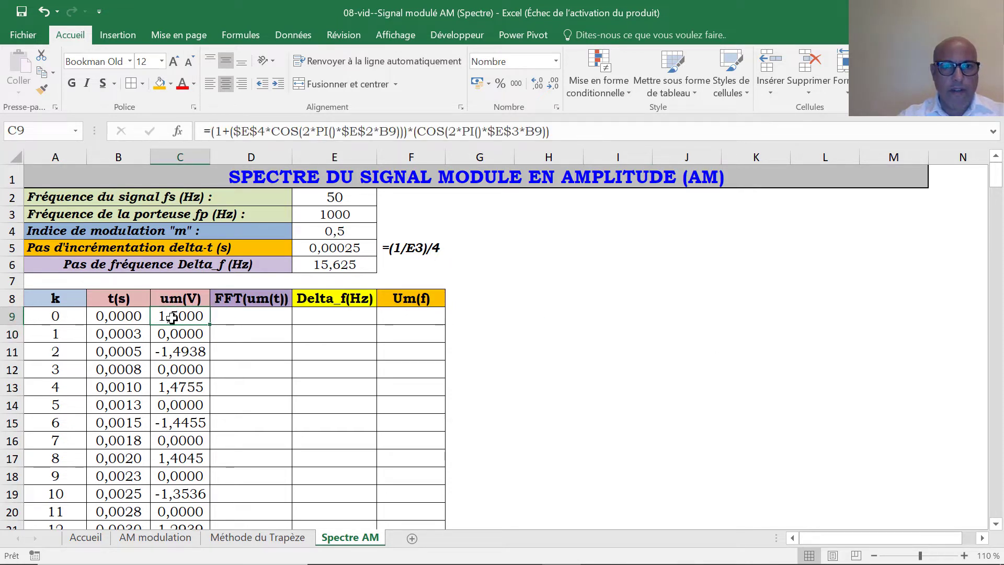
left_click(292, 35)
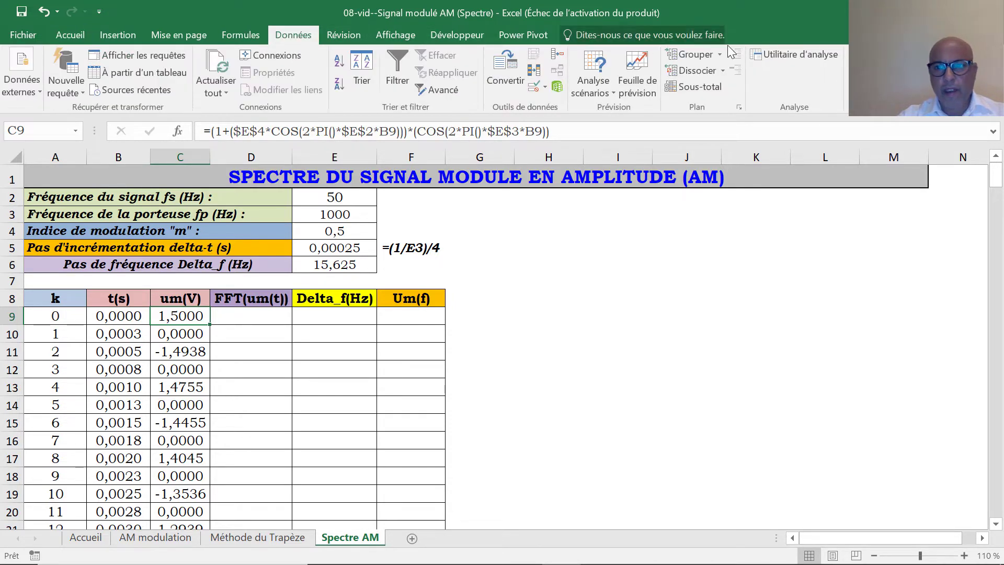
left_click(790, 53)
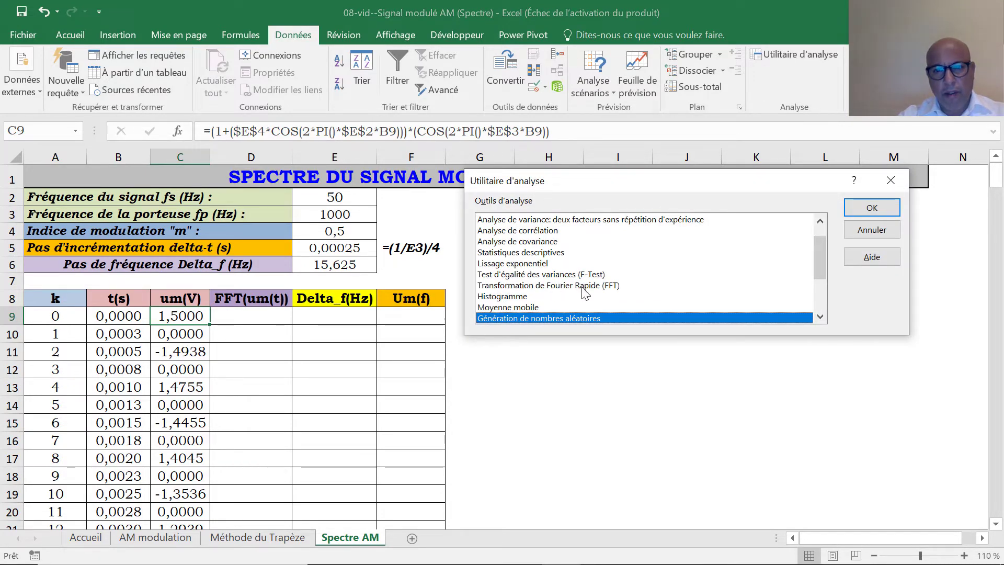
left_click(585, 289)
left_click(871, 209)
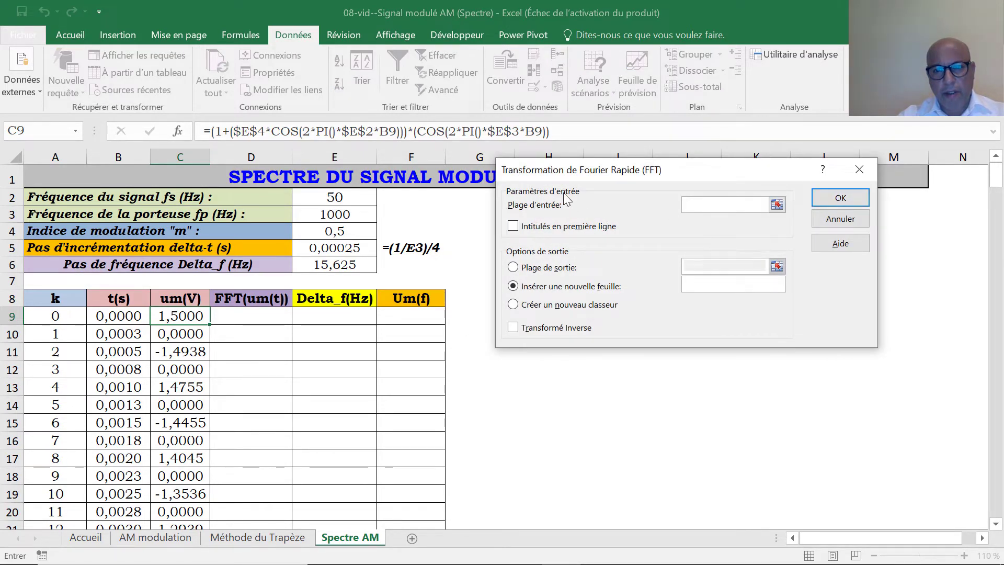
left_click(777, 205)
left_click_drag(183, 316, 178, 491)
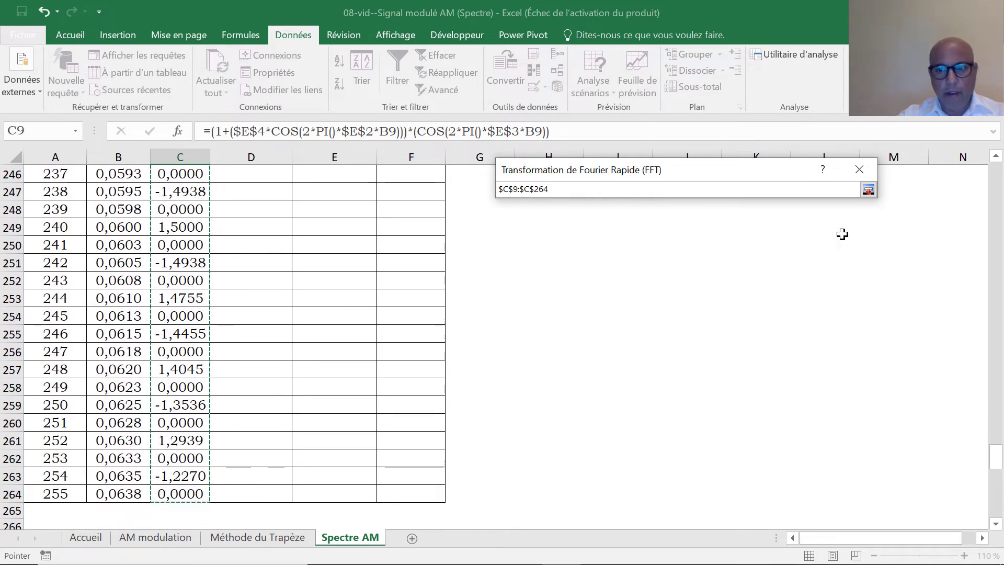
left_click(869, 189)
left_click_drag(995, 458, 995, 173)
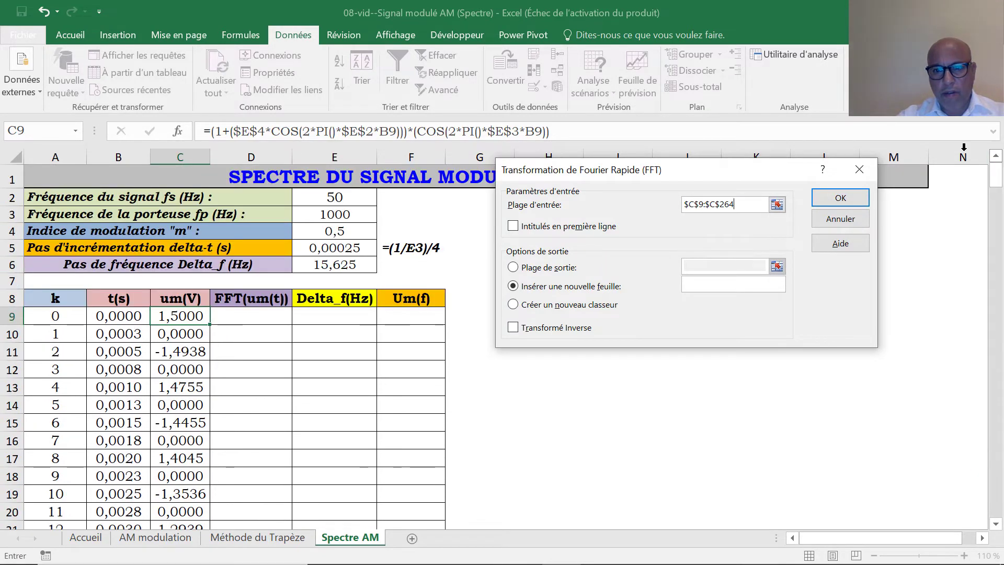
- Run the FFT with its results output to D9:D264, and fit the width of column D to them
left_click(536, 271)
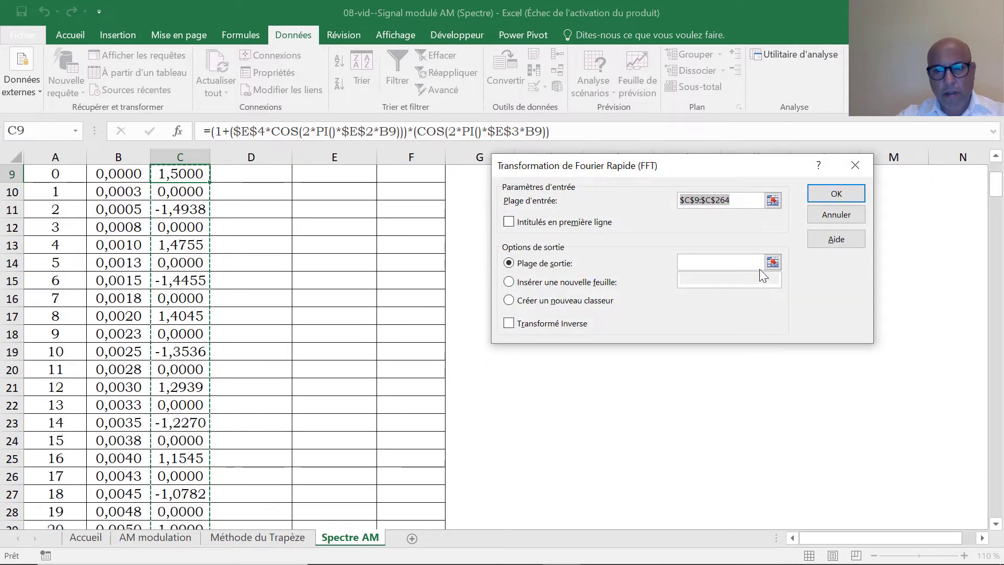
left_click(773, 262)
scroll(398, 293, "up", 3)
left_click_drag(238, 311, 241, 491)
left_click_drag(995, 457, 994, 175)
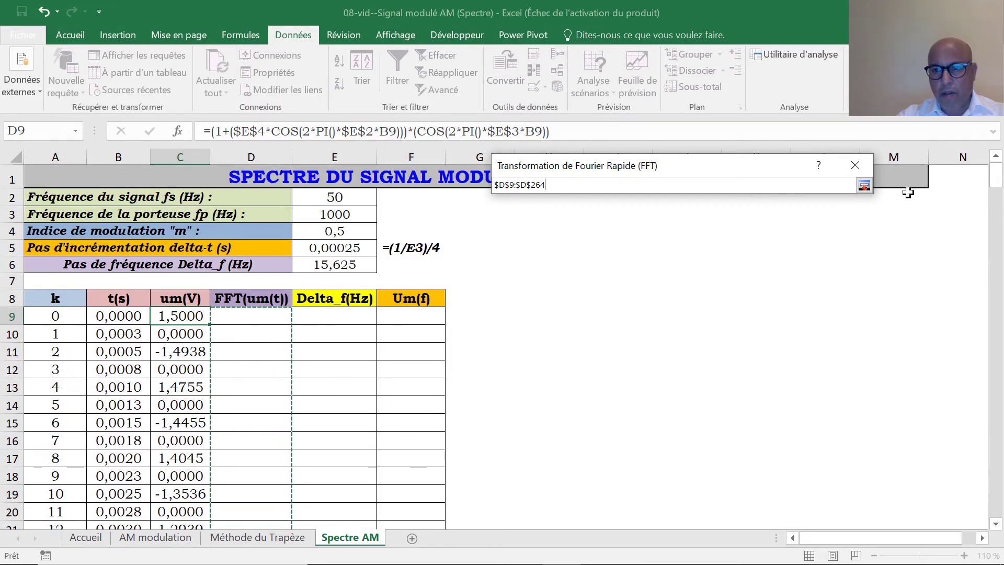
left_click(865, 187)
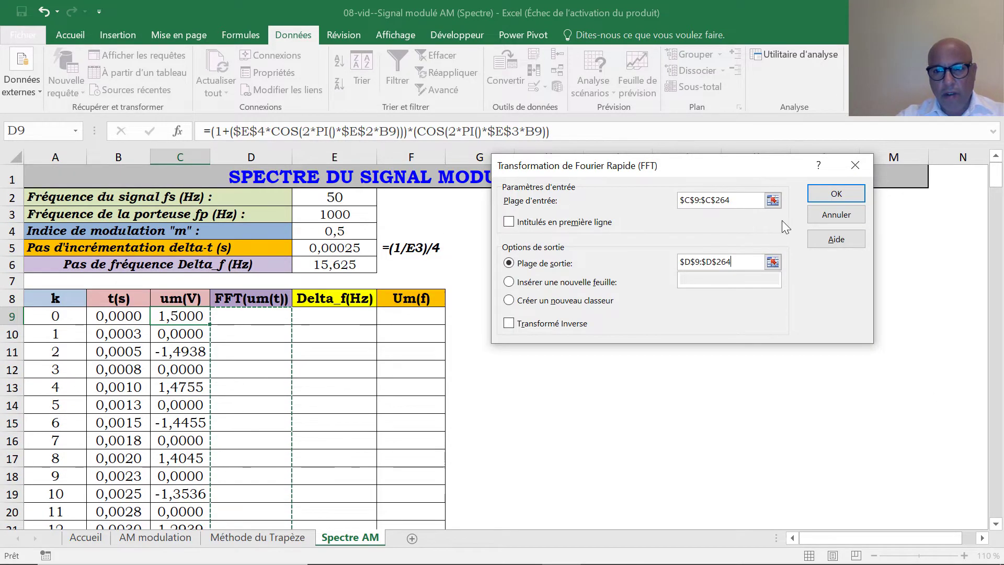
left_click(831, 194)
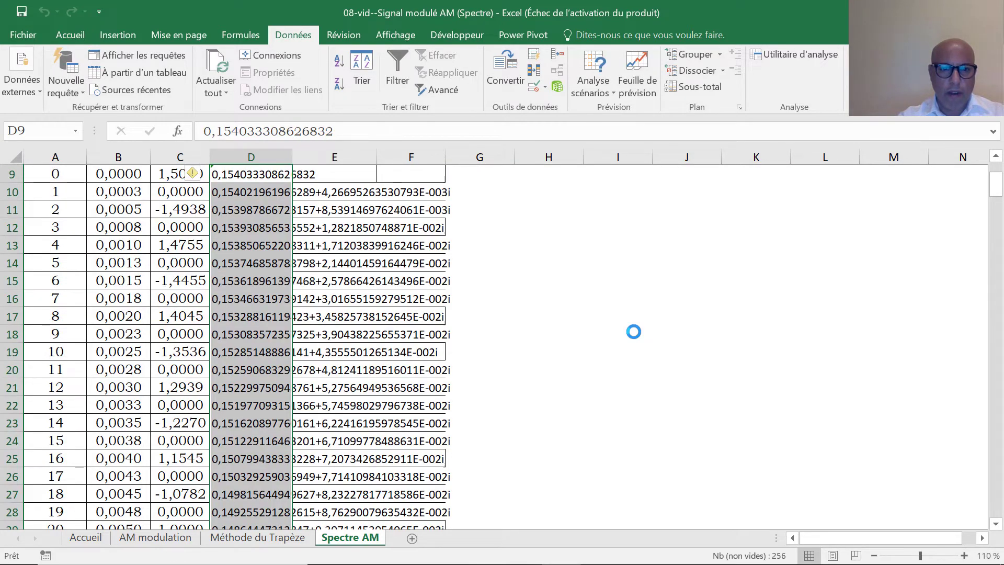
double_click(292, 156)
scroll(994, 194, "up", 3)
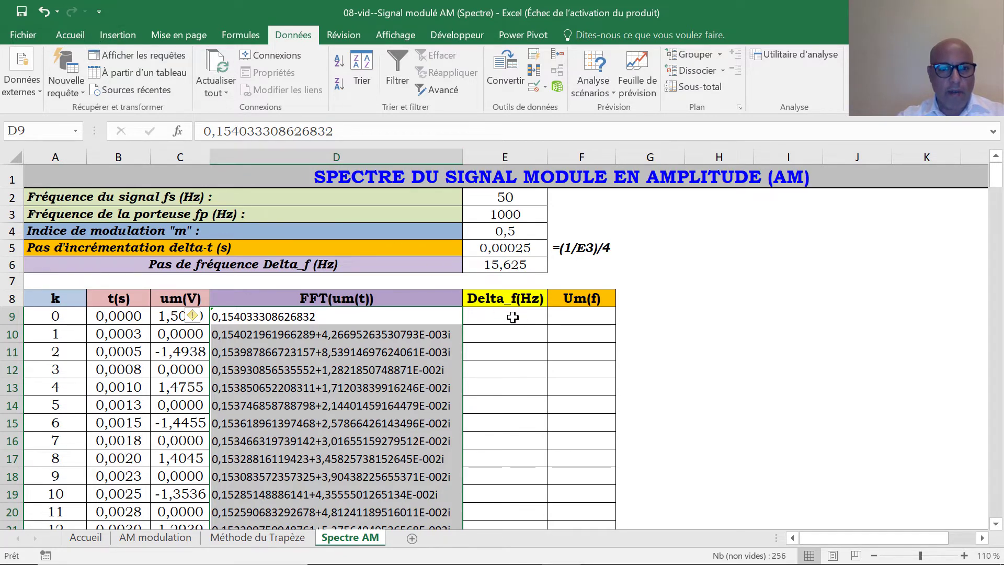
- Enter the formula =A9*$E$6 in E9, the first cell of the Delta_f(Hz) column
left_click(513, 316)
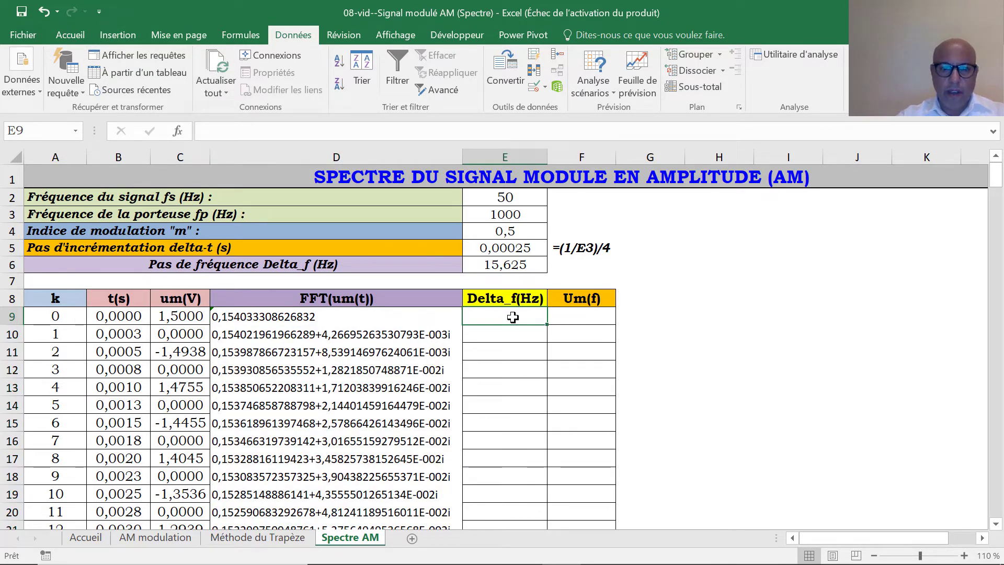
type("=")
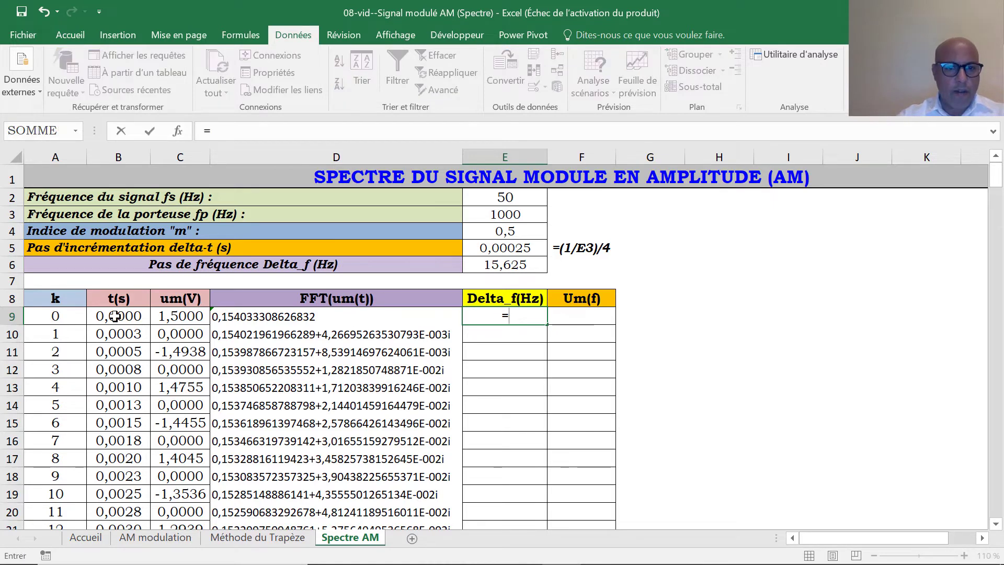
left_click(68, 317)
type("*")
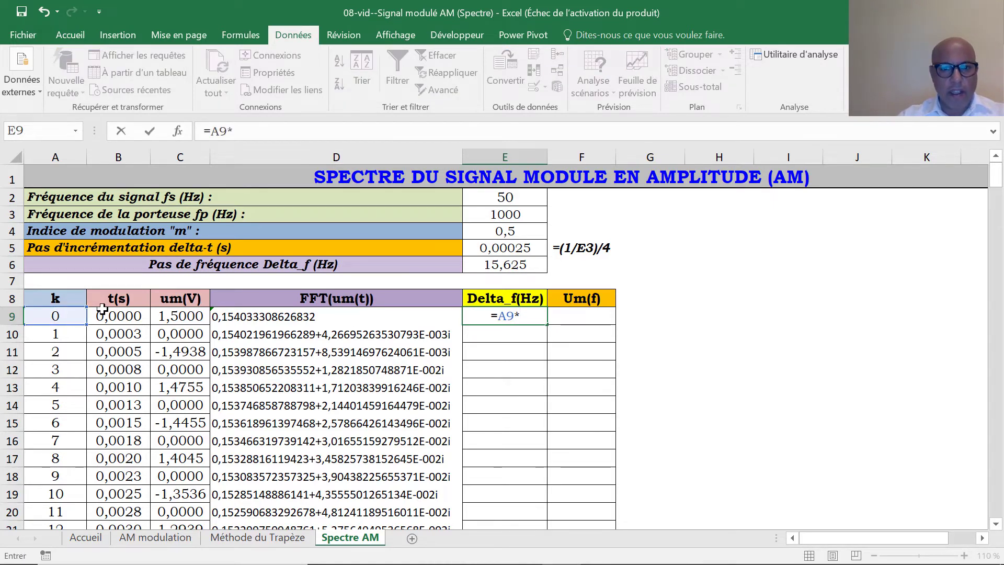
left_click(510, 264)
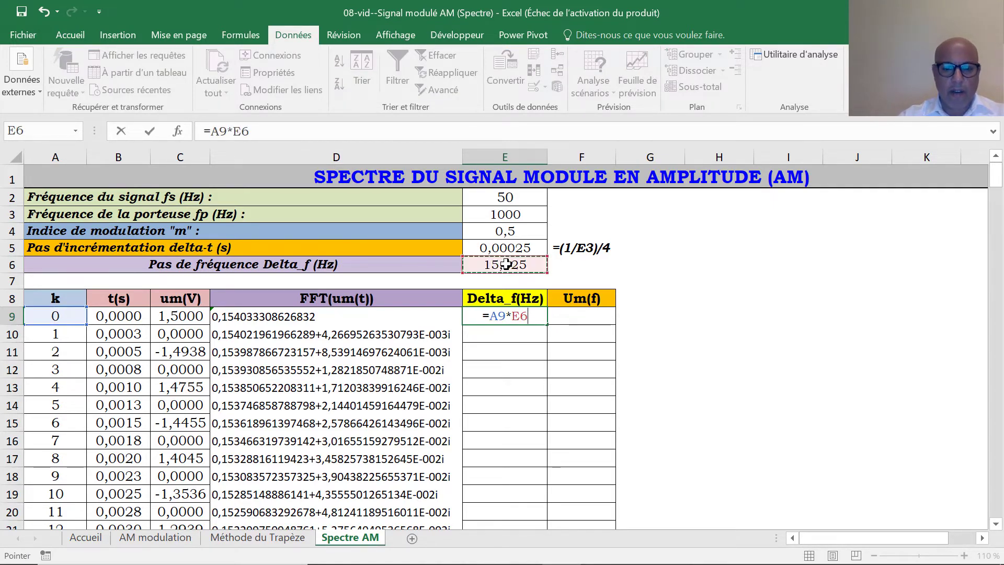
key("F4")
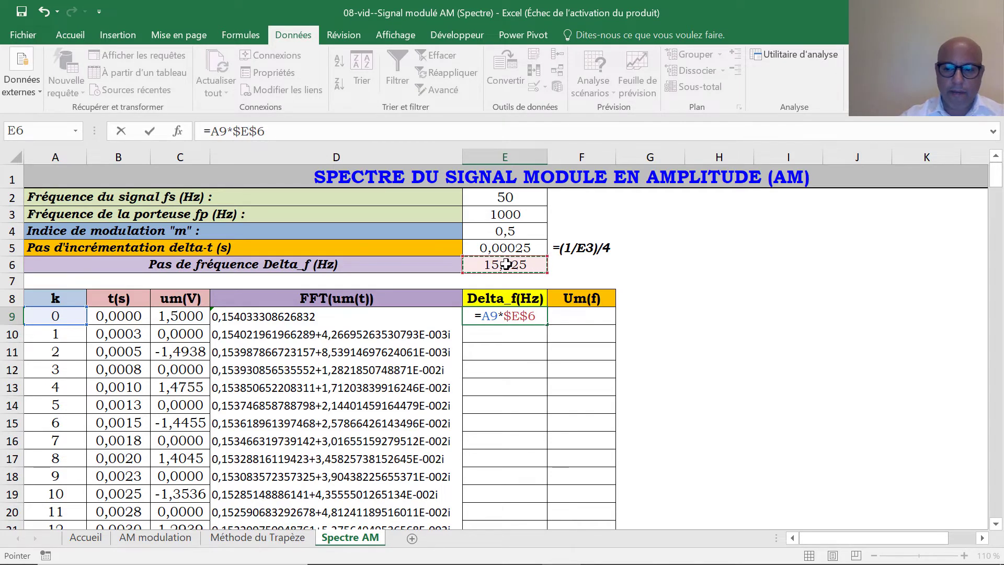
key("Return")
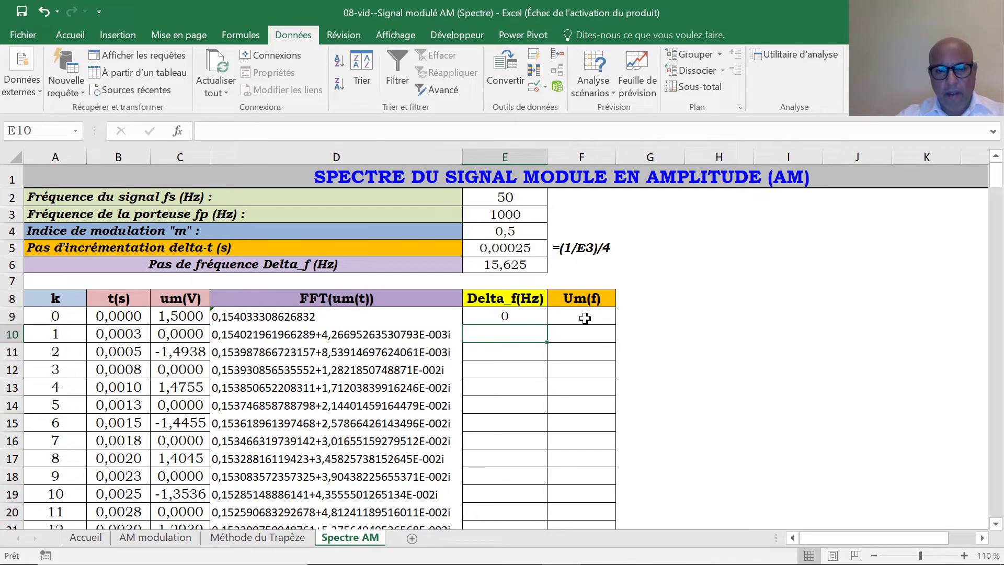
- Fill the frequency formula from E9 down to E264
left_click(543, 317)
left_click_drag(547, 325, 537, 510)
left_click_drag(994, 455, 995, 164)
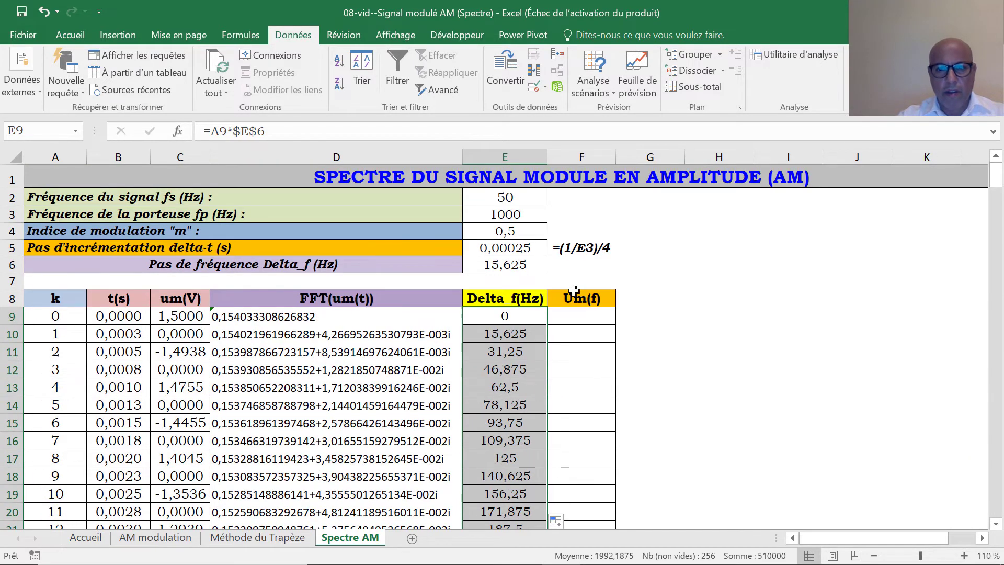
- Enter the formula =COMPLEXE.MODULE(D9) in F9, the first cell of the Um(f) column
left_click(571, 315)
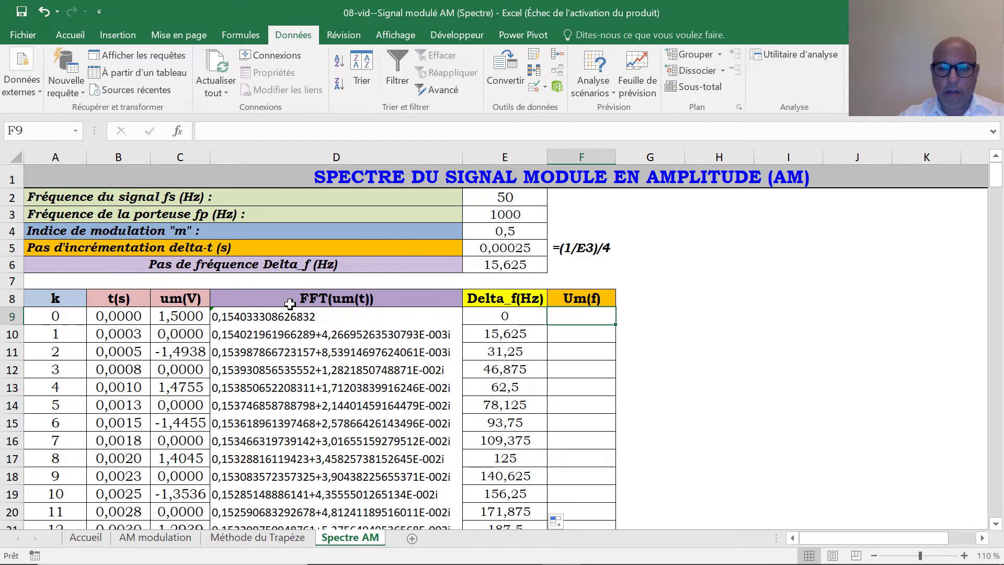
type("=")
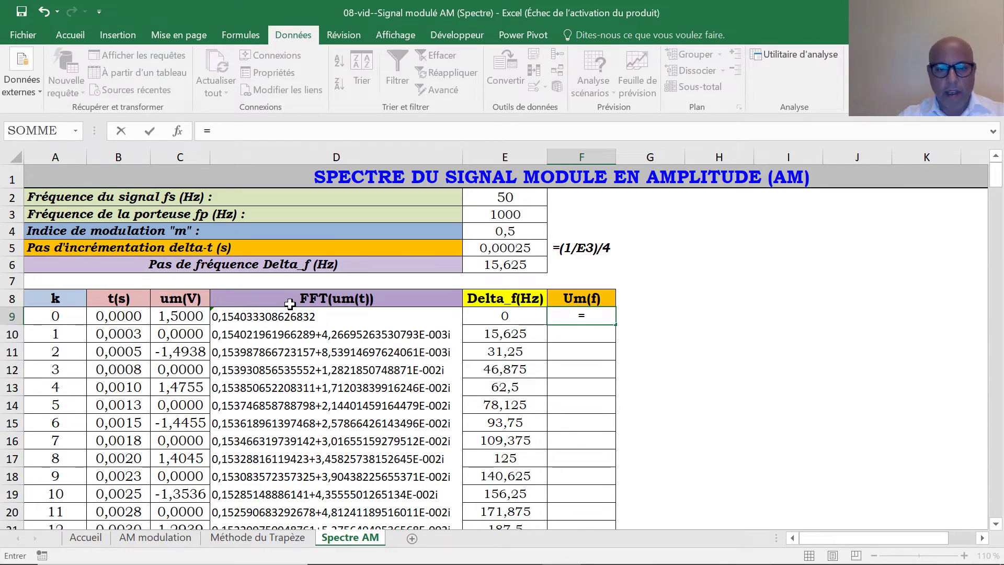
type("c")
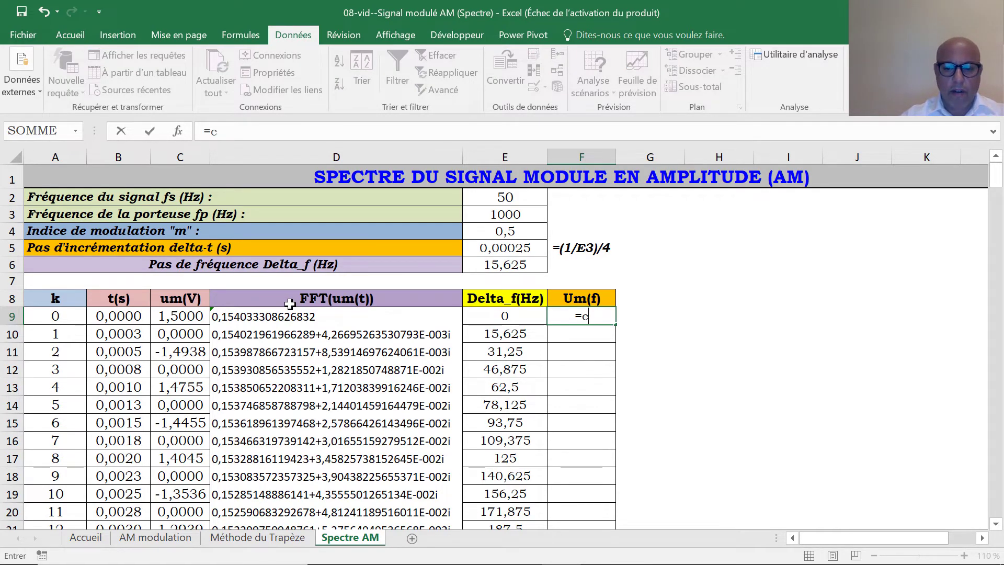
type("ompl")
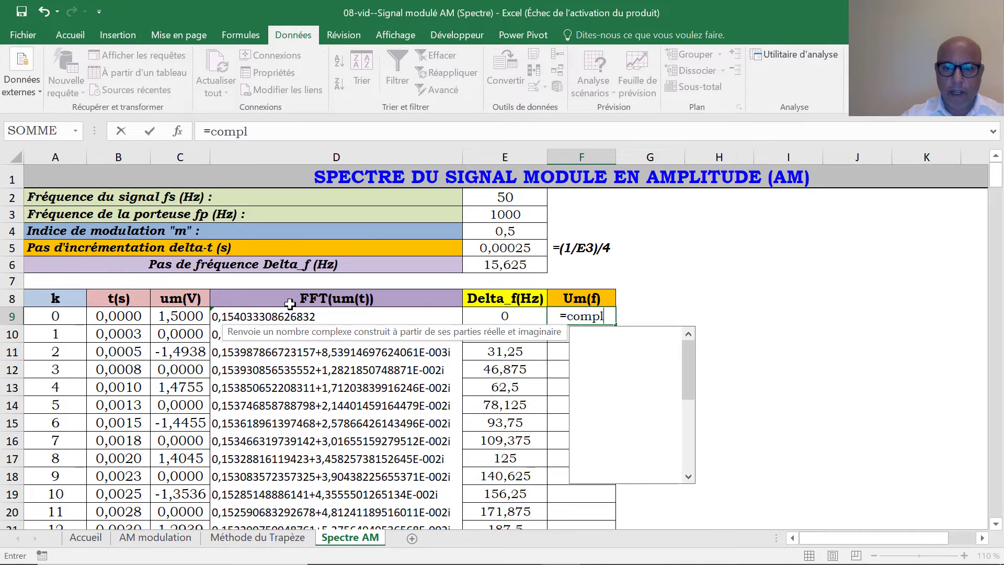
type("exe.mo")
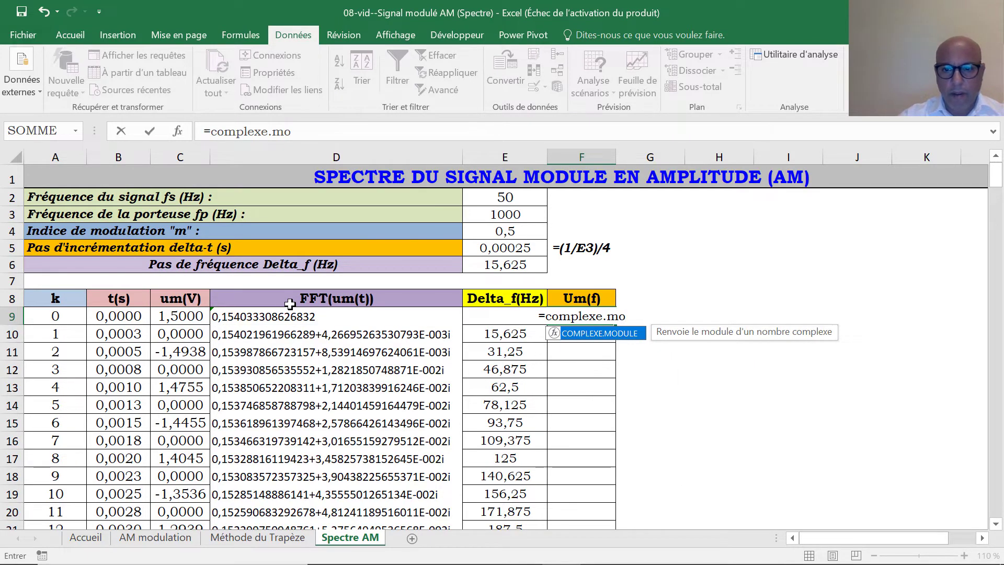
double_click(607, 334)
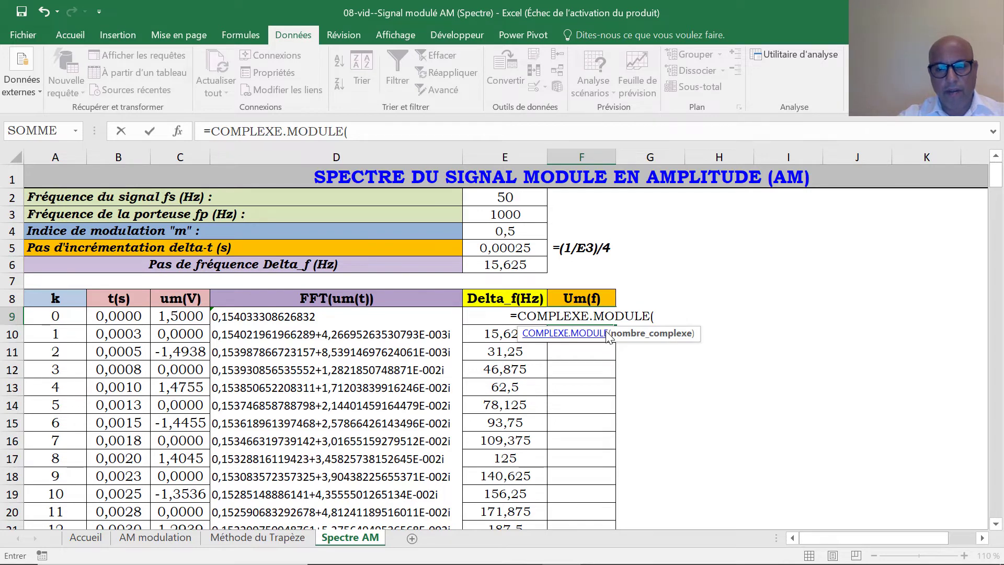
left_click(291, 317)
type(")")
key("Return")
- Fill the modulus formula from F9 down to F264
left_click(596, 317)
left_click_drag(615, 326, 604, 532)
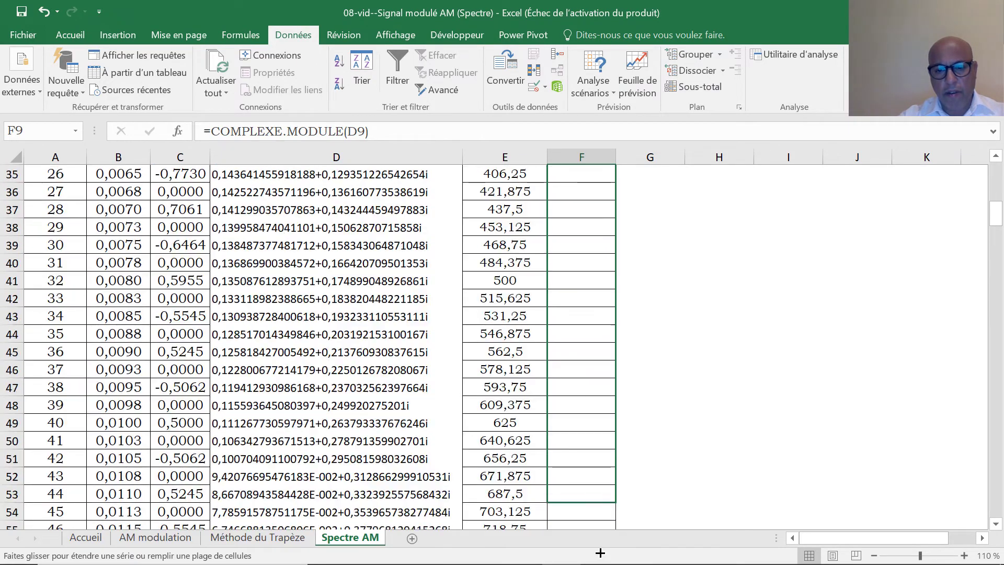
mouse_move(604, 561)
left_mouse_down()
mouse_move(602, 549)
mouse_move(604, 561)
left_mouse_up()
left_click_drag(600, 515, 604, 562)
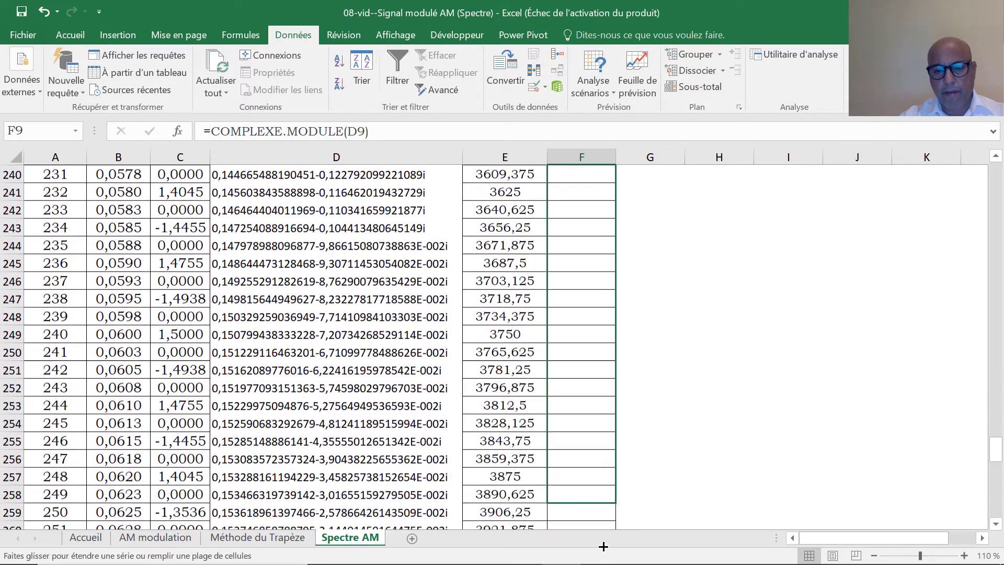
left_click_drag(605, 524, 604, 533)
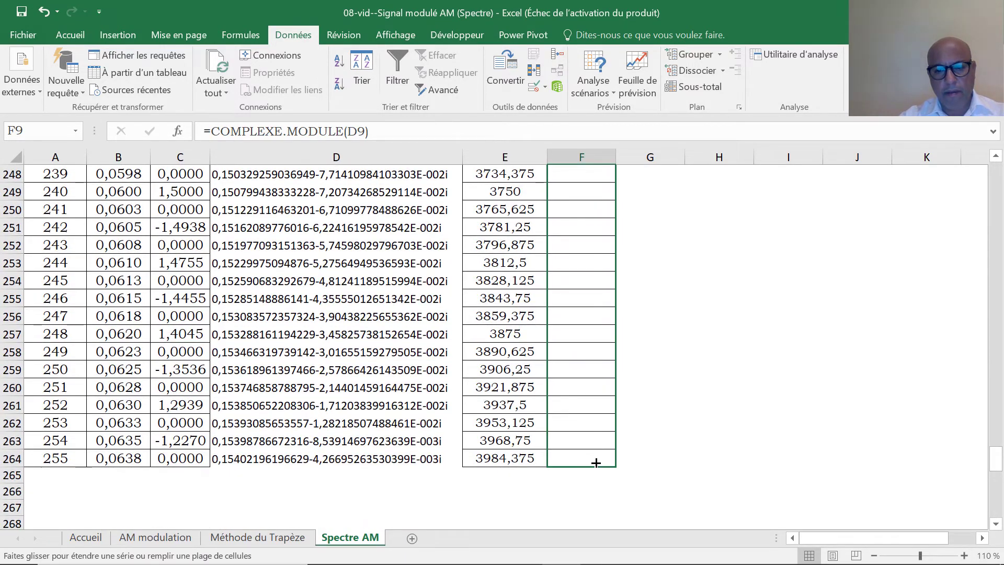
left_click_drag(595, 461, 595, 461)
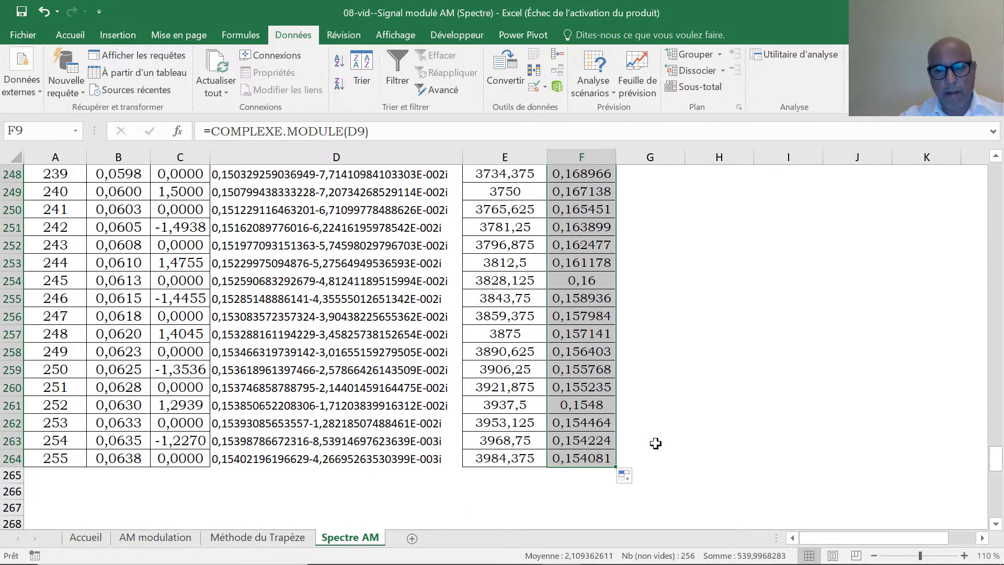
- Format the FFT results in D9:D264 as Bookman Old Style size 10 and refit the width of column D
left_click_drag(397, 458, 395, 91)
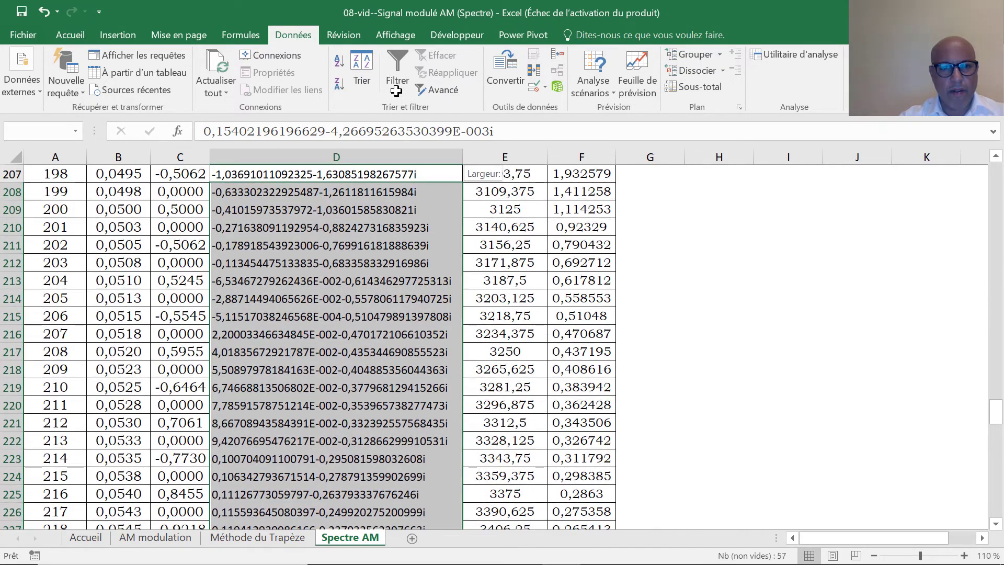
left_click_drag(396, 91, 294, 230)
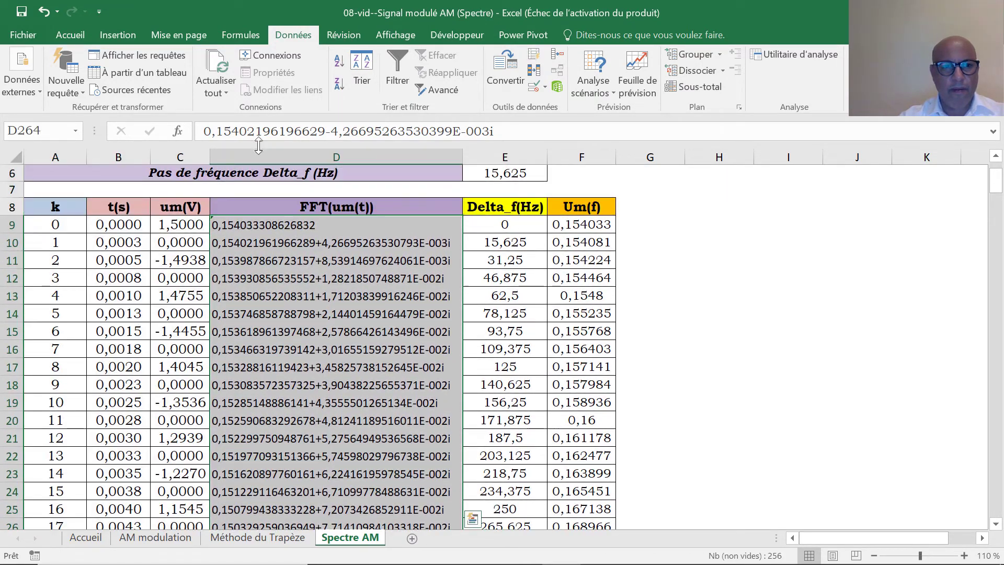
left_click(70, 35)
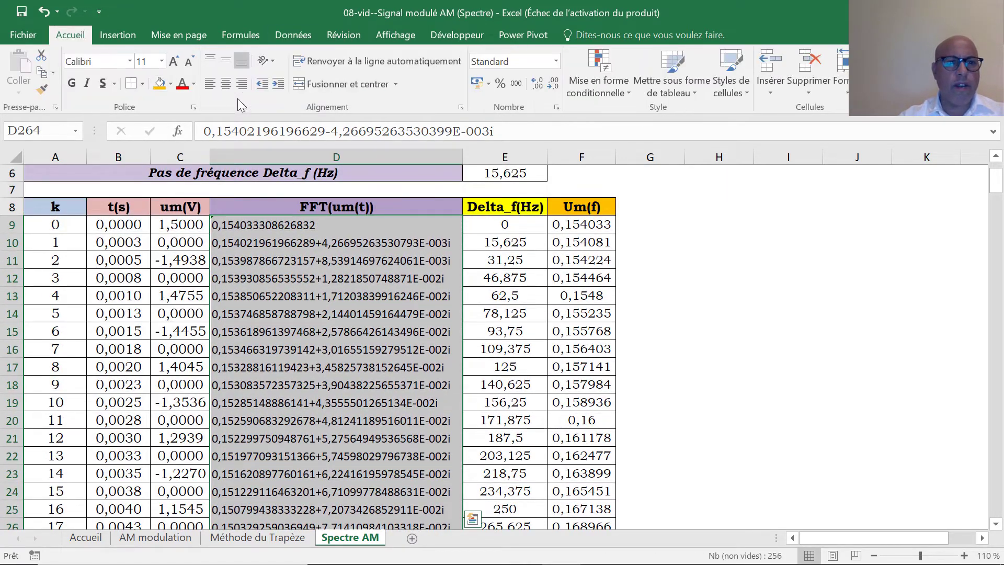
left_click(130, 61)
scroll(129, 303, "down", 3)
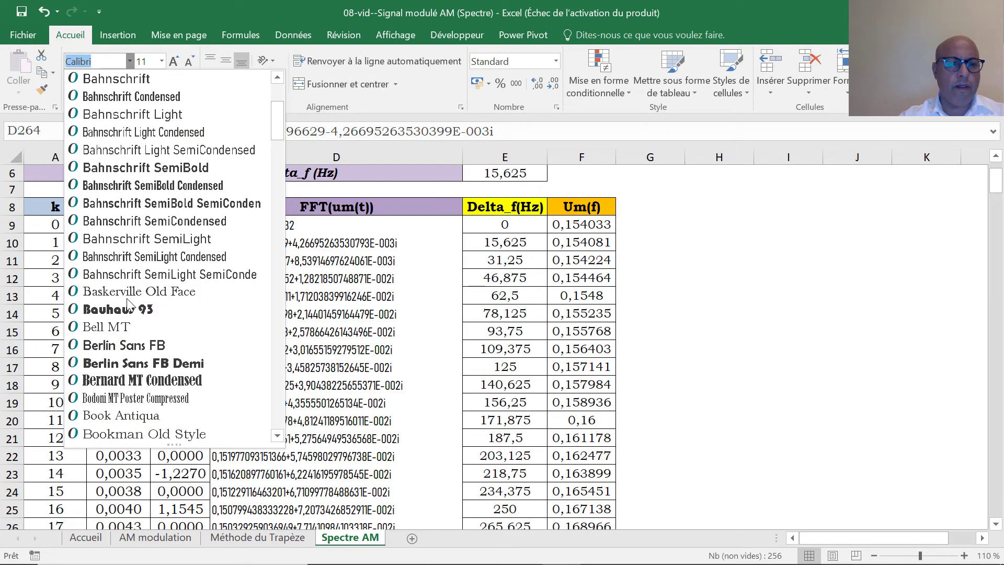
left_click(131, 433)
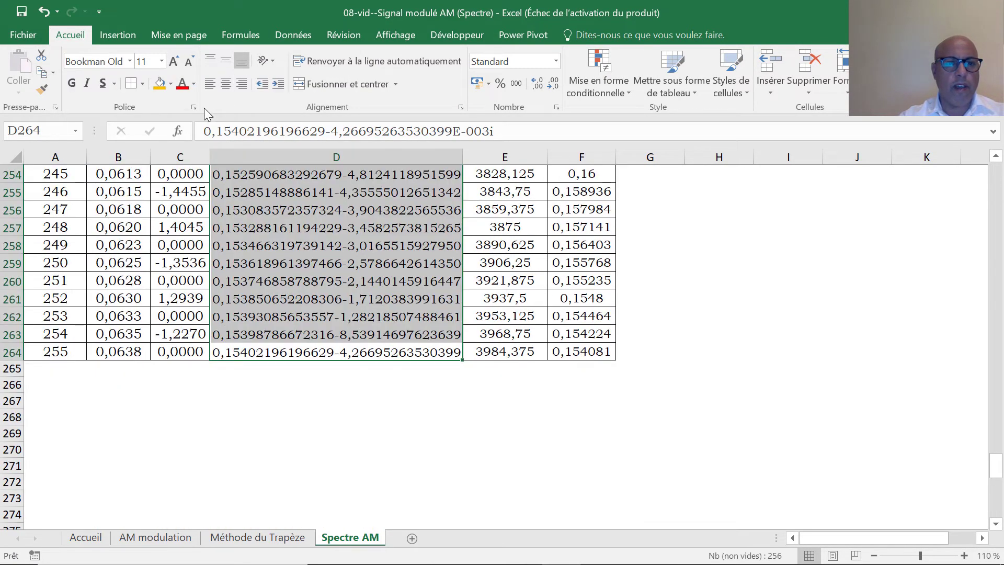
left_click(189, 61)
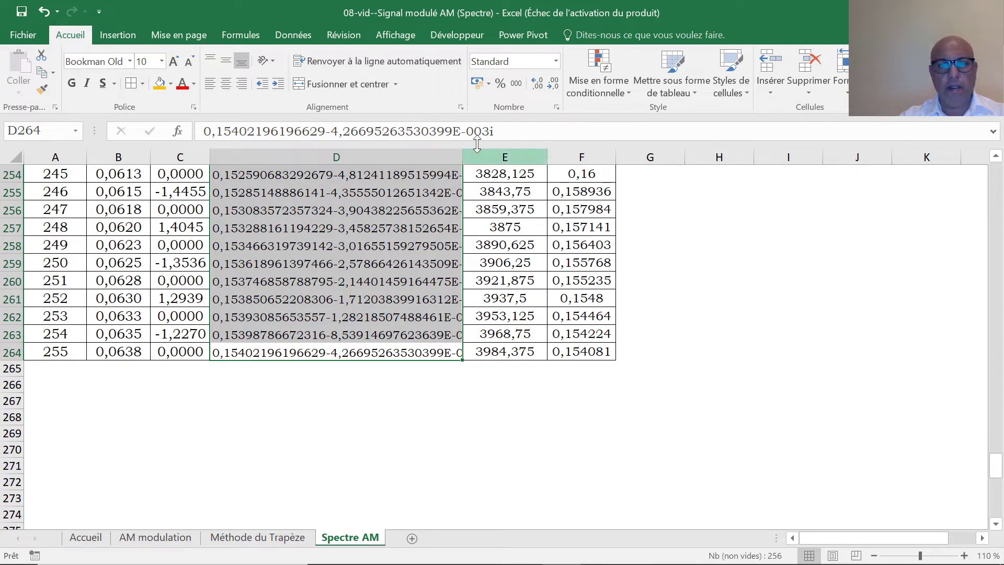
double_click(464, 156)
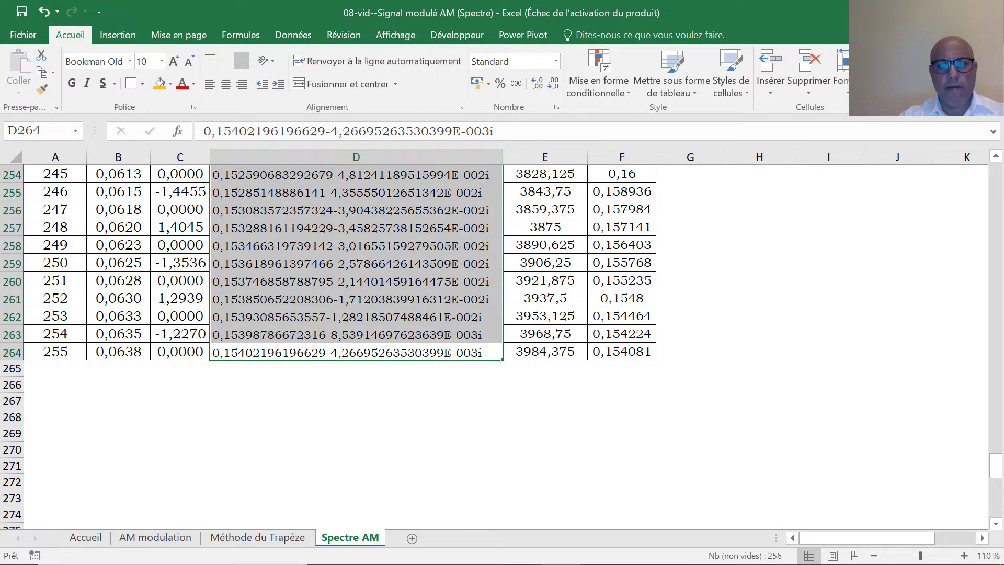
- Insert a scatter chart with smooth lines and no markers from the frequency and Um(f) data in E9:F264
left_click_drag(995, 465, 994, 172)
left_click(801, 340)
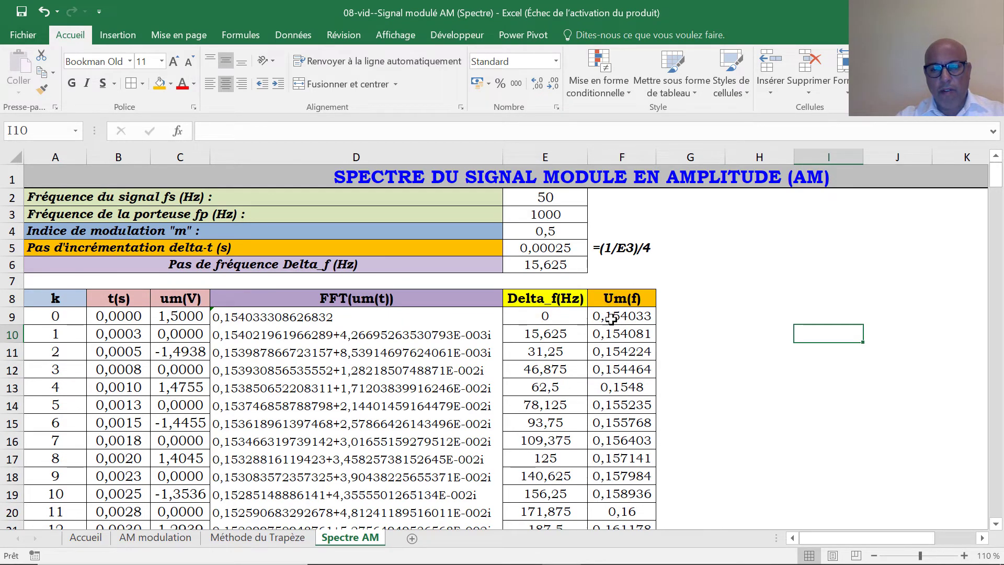
left_click_drag(547, 315, 606, 494)
left_click_drag(995, 456, 1001, 160)
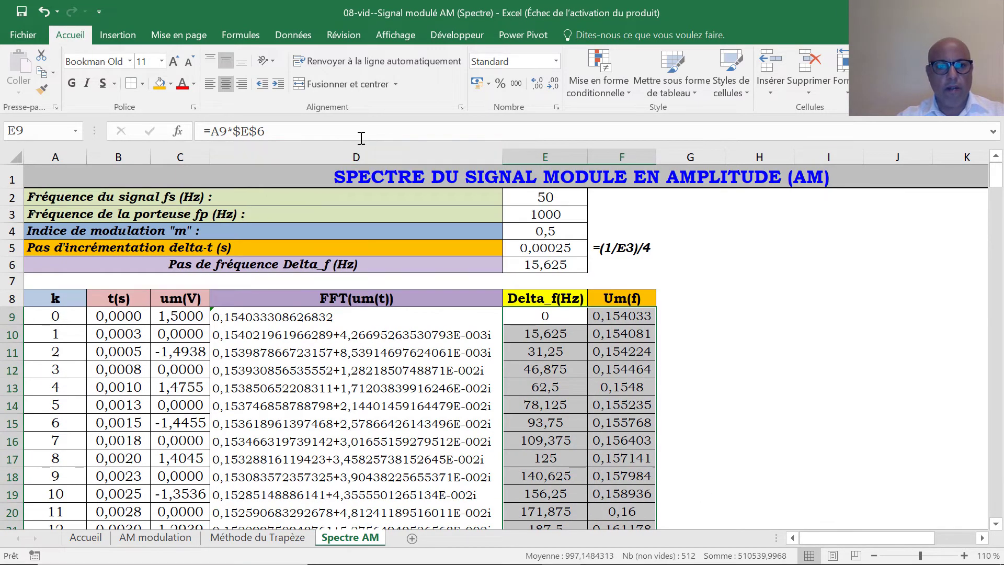
left_click(126, 33)
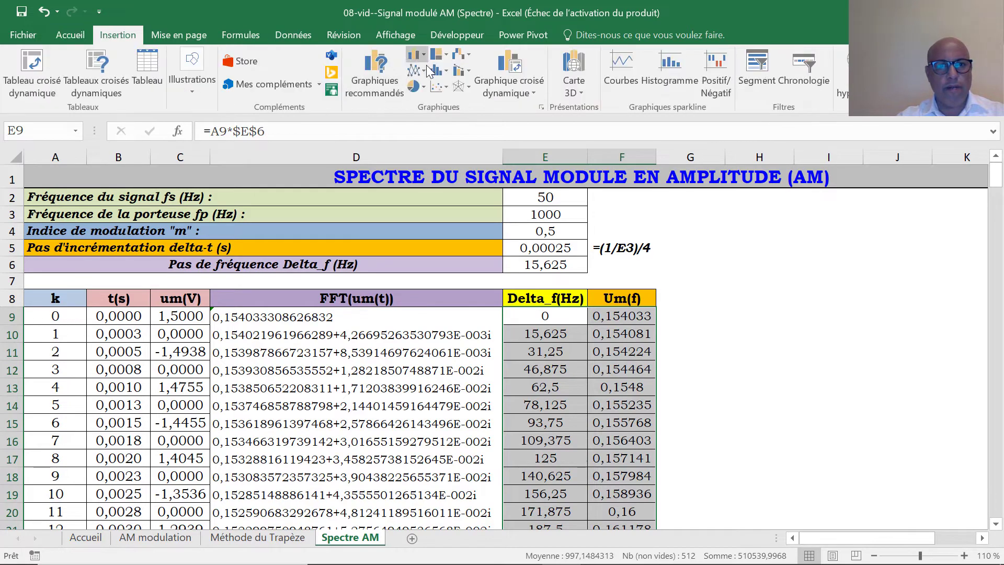
left_click(446, 87)
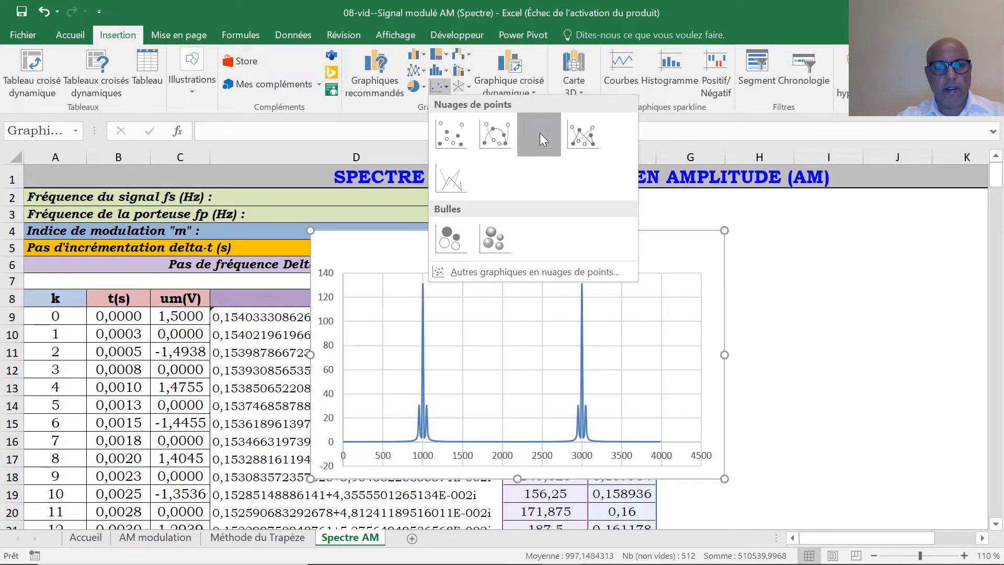
left_click(539, 133)
- Move the chart to the upper part of the sheet beside the FFT column and delete its title
left_click_drag(551, 260, 719, 228)
left_click(719, 229)
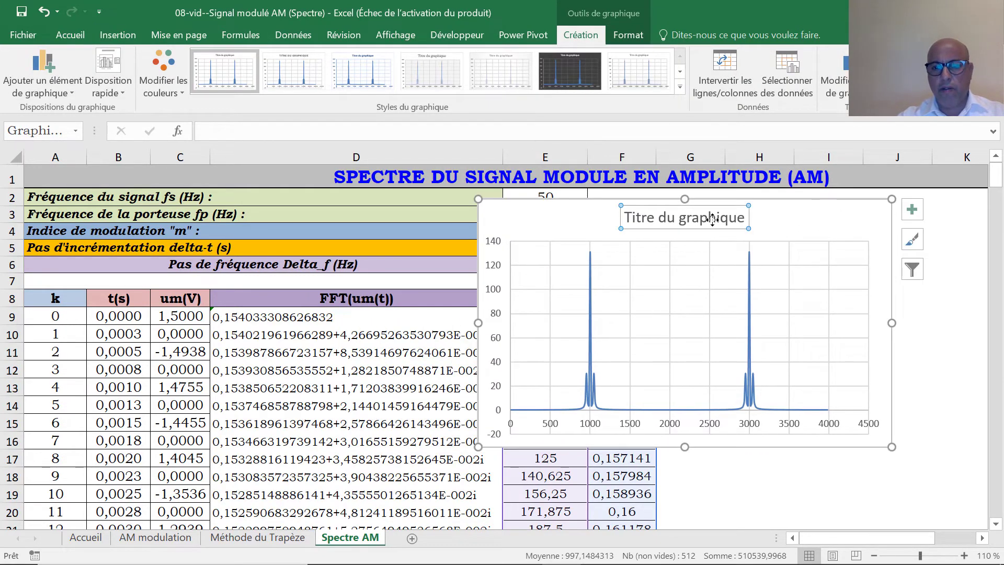
key("Delete")
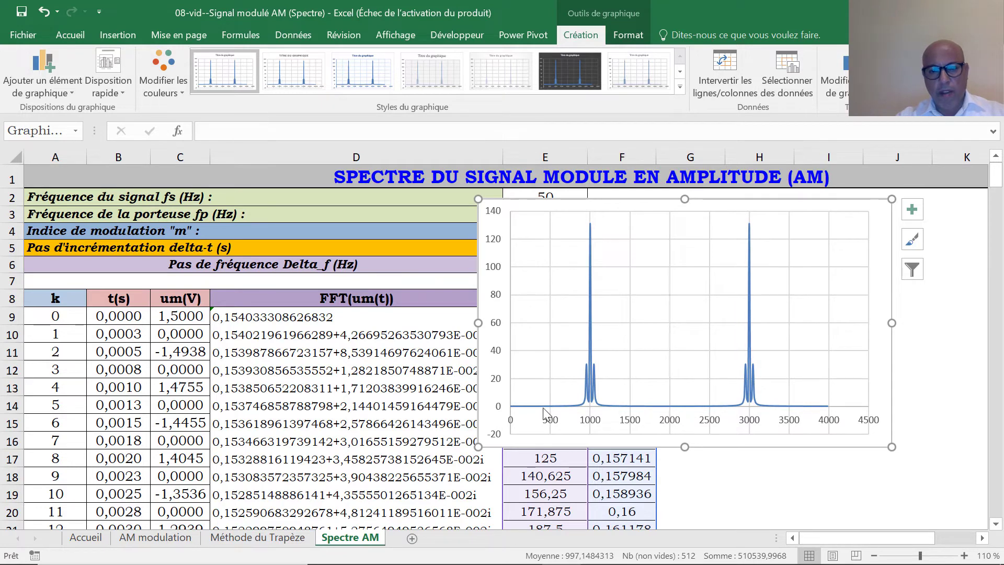
- Set the chart's horizontal axis limits to a minimum of 800 and a maximum of 1200
mouse_move(564, 407)
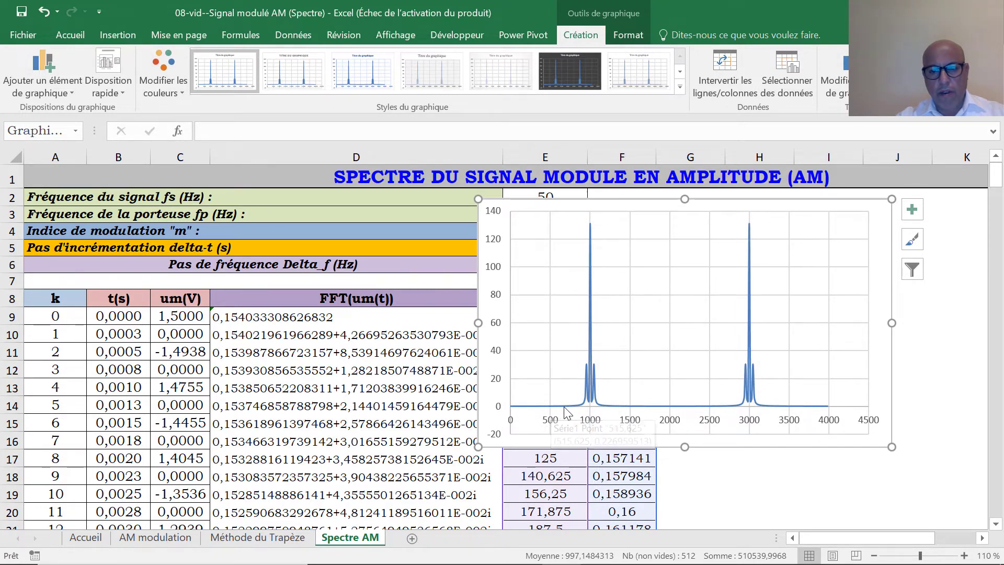
left_click(629, 421)
double_click(630, 420)
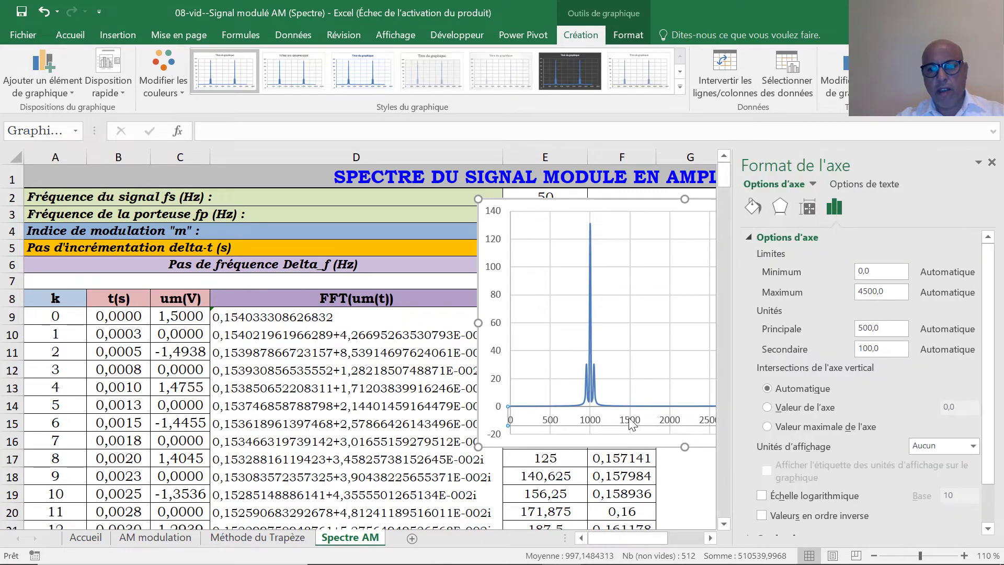
double_click(870, 272)
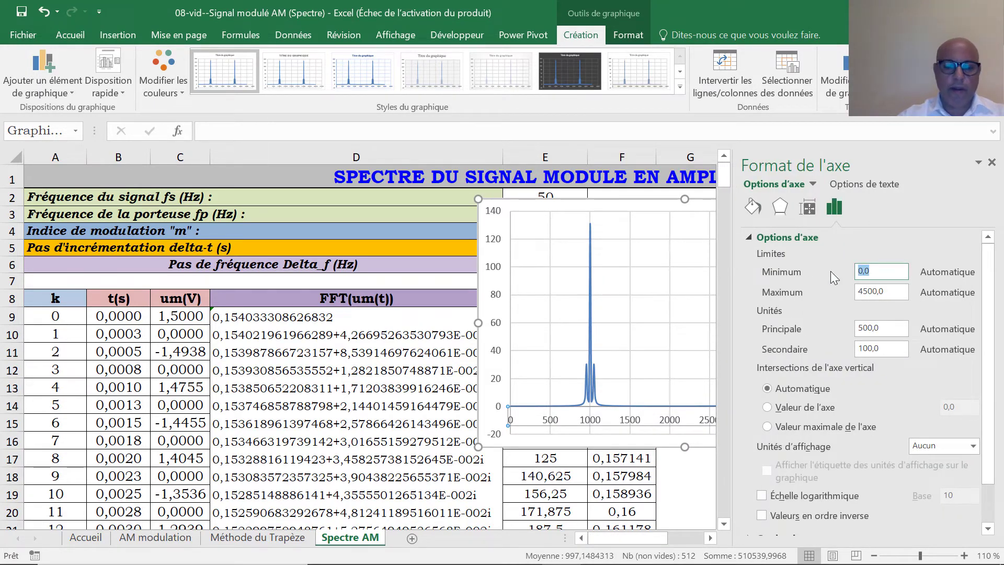
type("800")
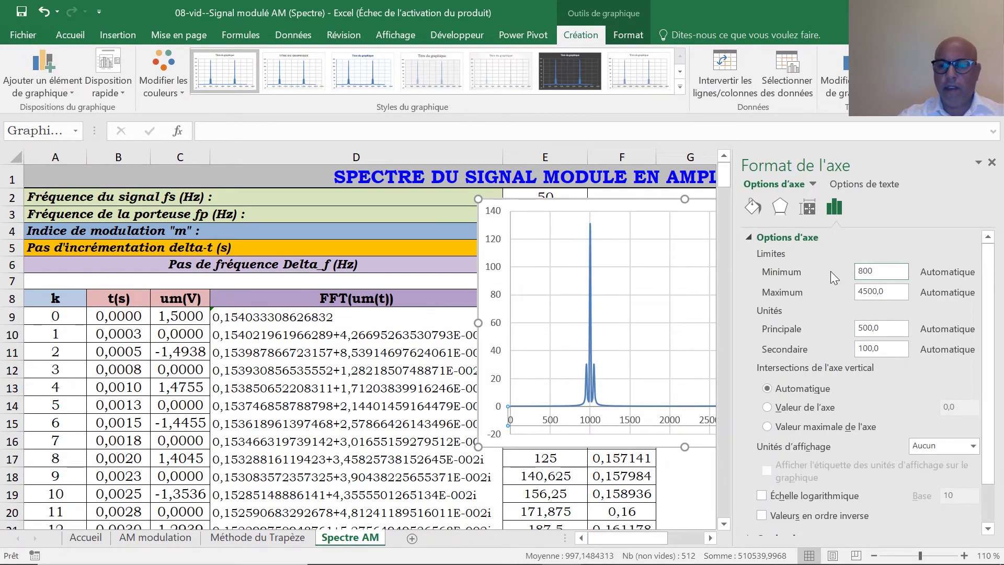
double_click(895, 292)
type("1200")
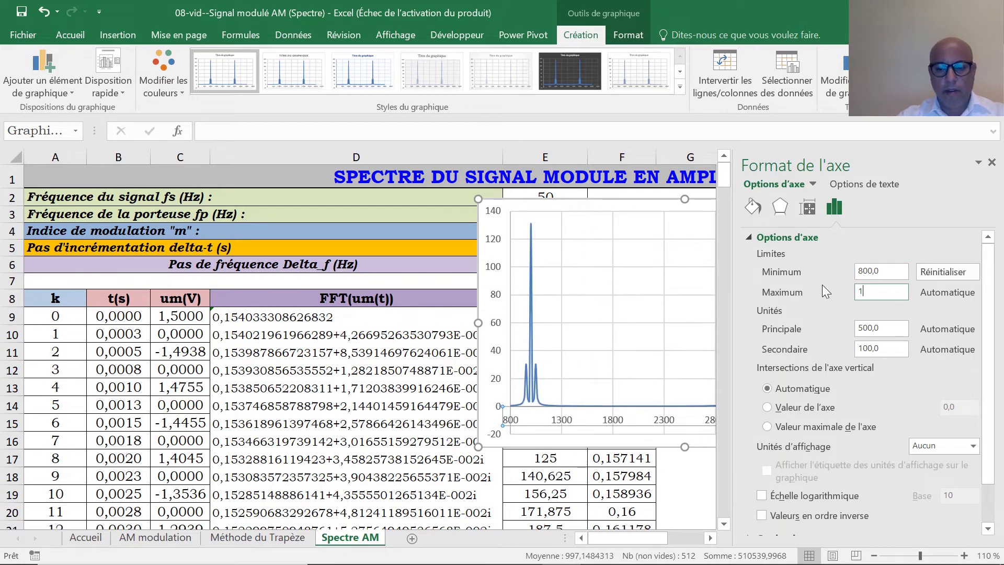
left_click(891, 332)
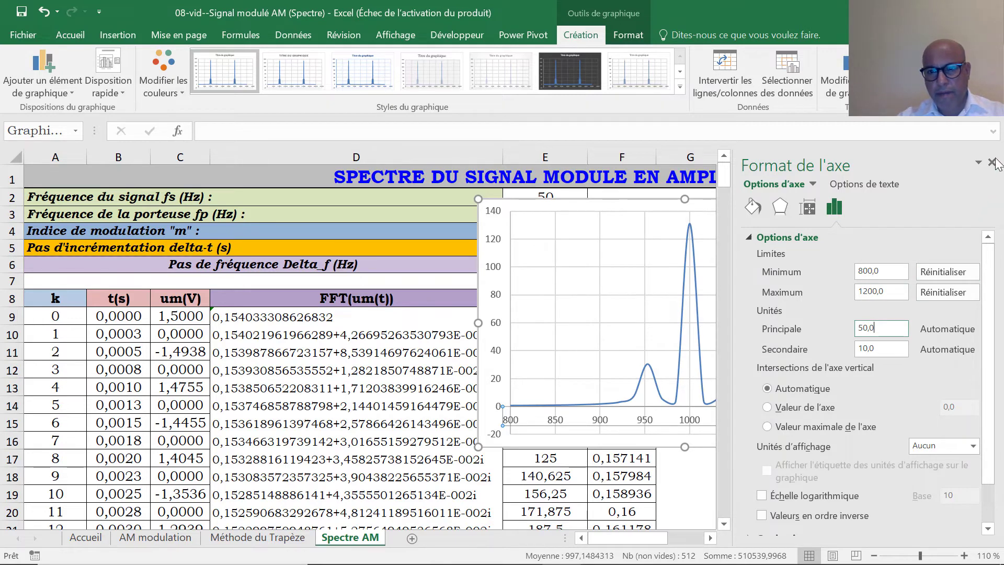
- Reposition the chart so it spans columns D to I from about row 4 to row 18
left_click_drag(636, 204, 344, 196)
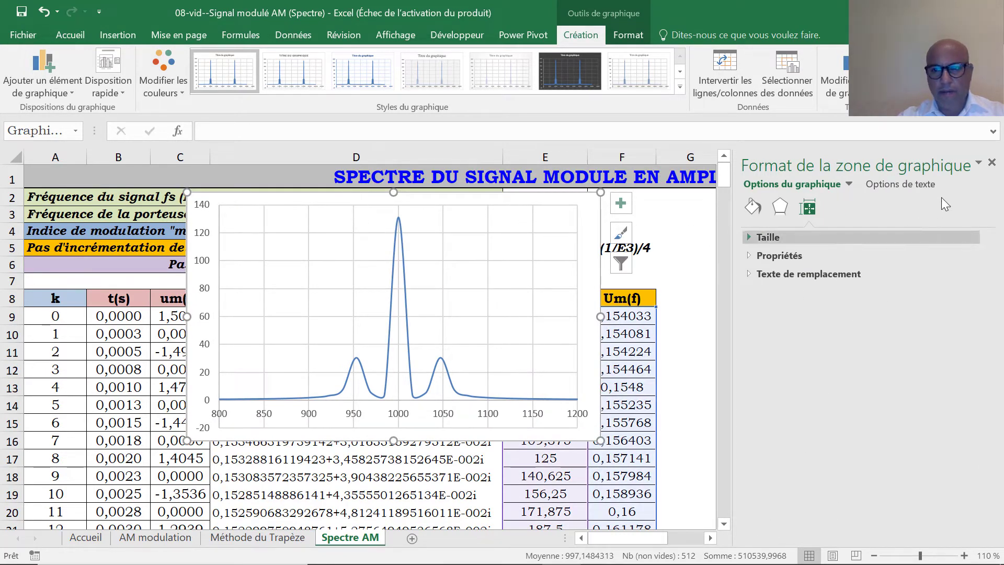
left_click(991, 162)
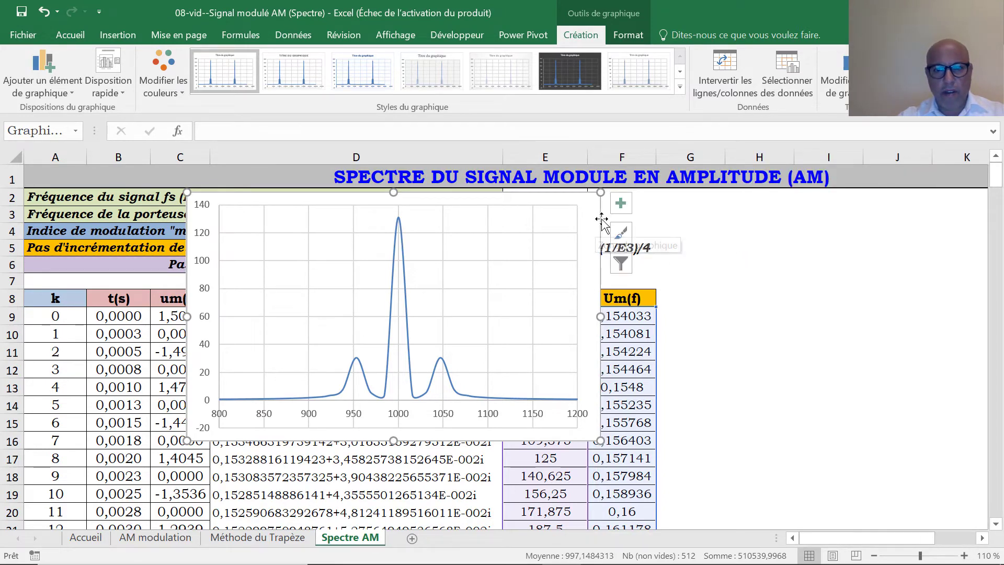
left_click_drag(597, 220, 808, 253)
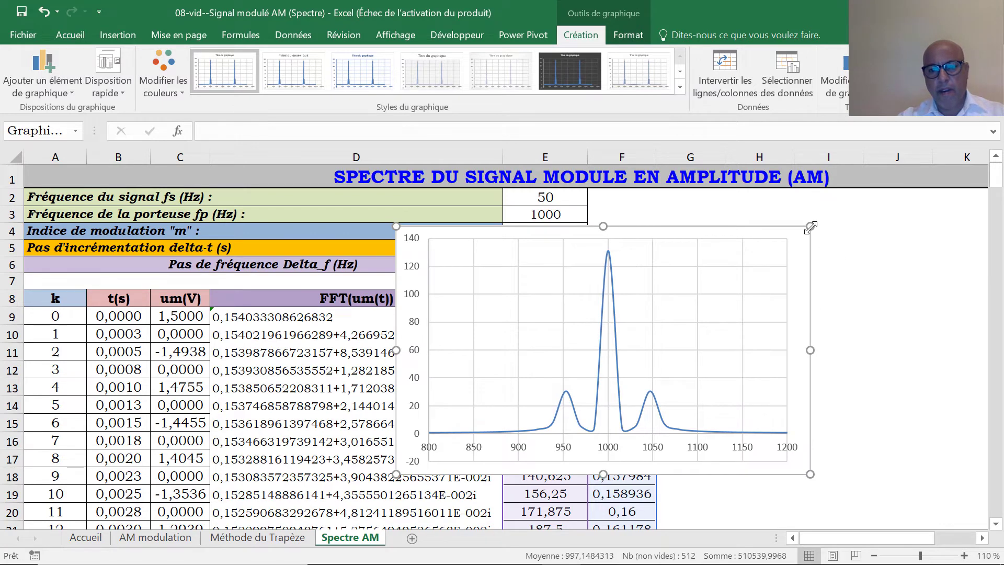
- Try no fill on the chart area, undo it, and set the chart area's border to no line (Aucun trait)
double_click(805, 228)
left_click(747, 236)
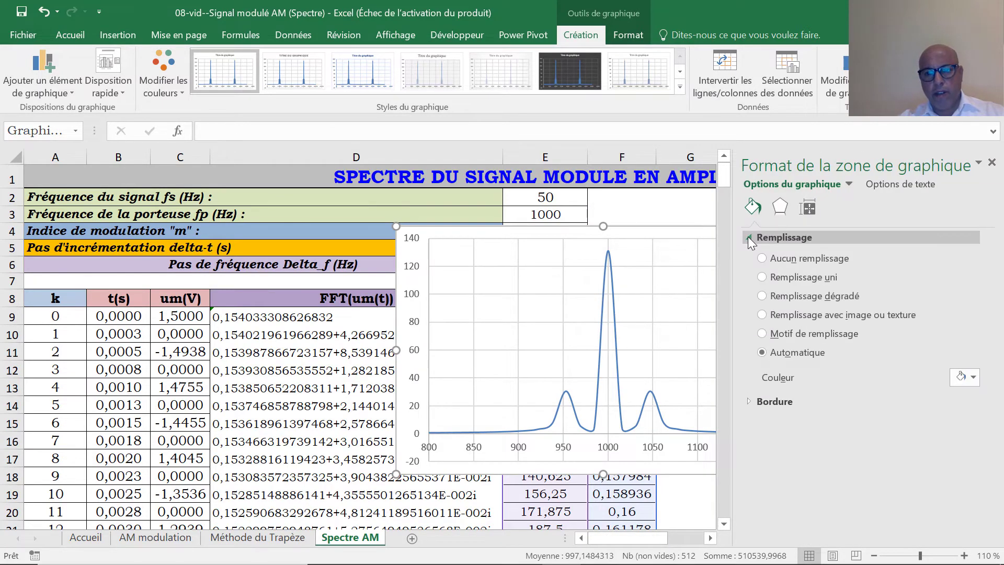
left_click(784, 261)
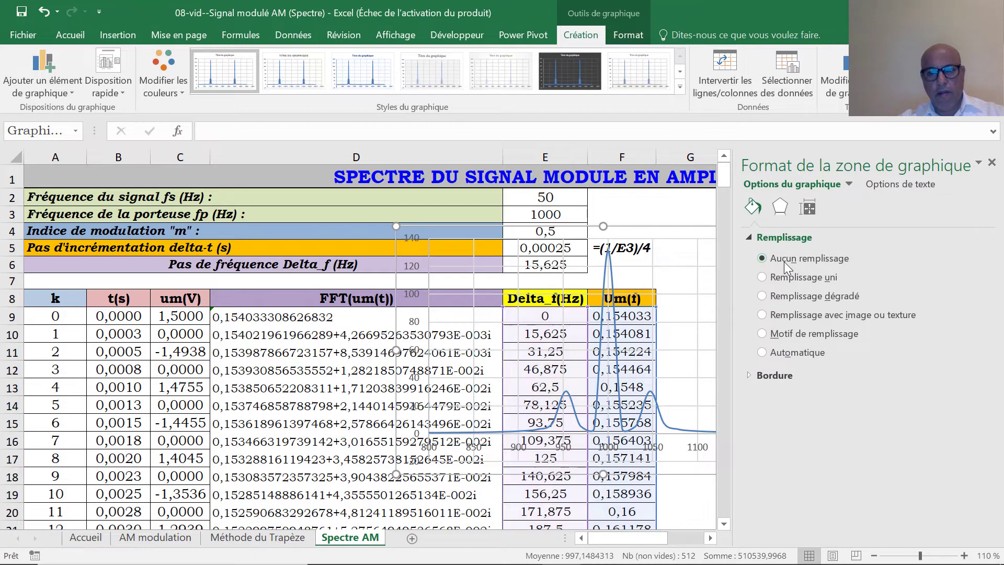
key("ctrl+z")
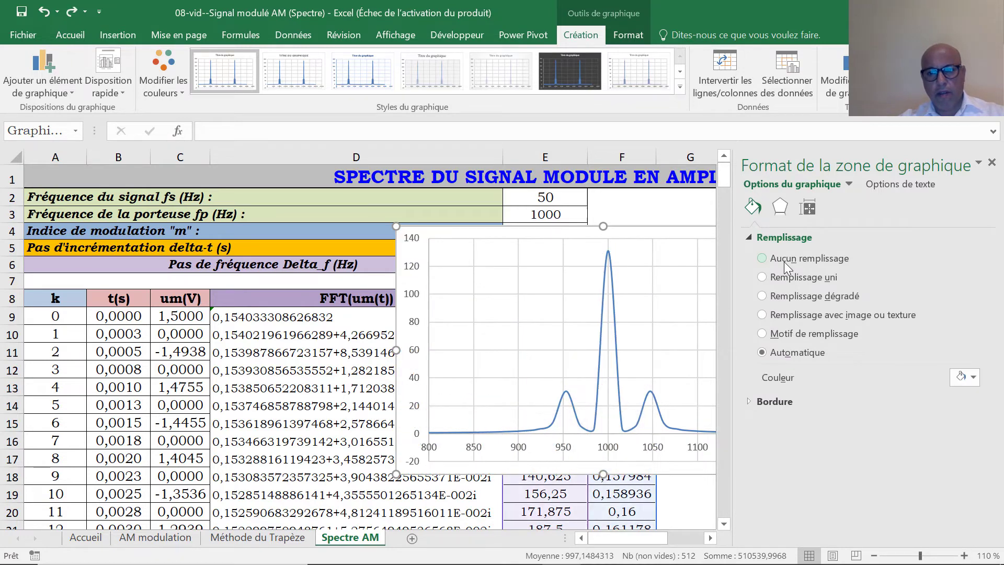
left_click(766, 400)
left_click(811, 422)
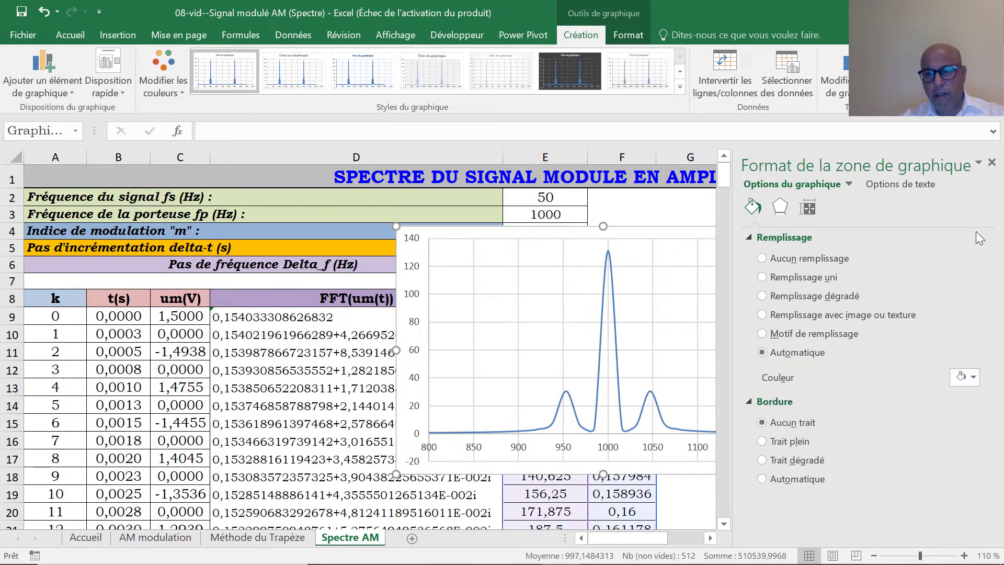
left_click(992, 162)
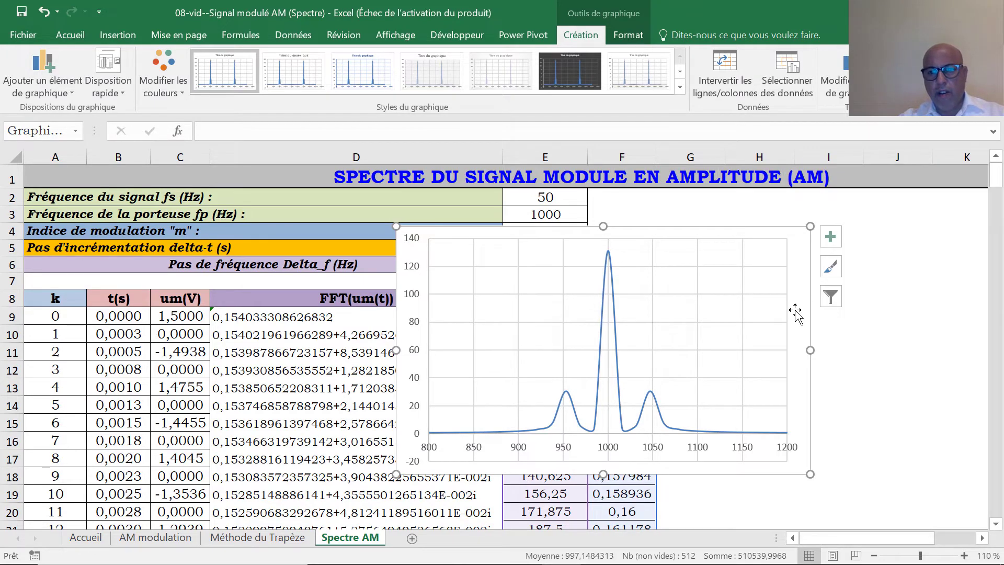
- Format the chart's horizontal gridlines as black dashed lines 0,25 pt wide
double_click(714, 294)
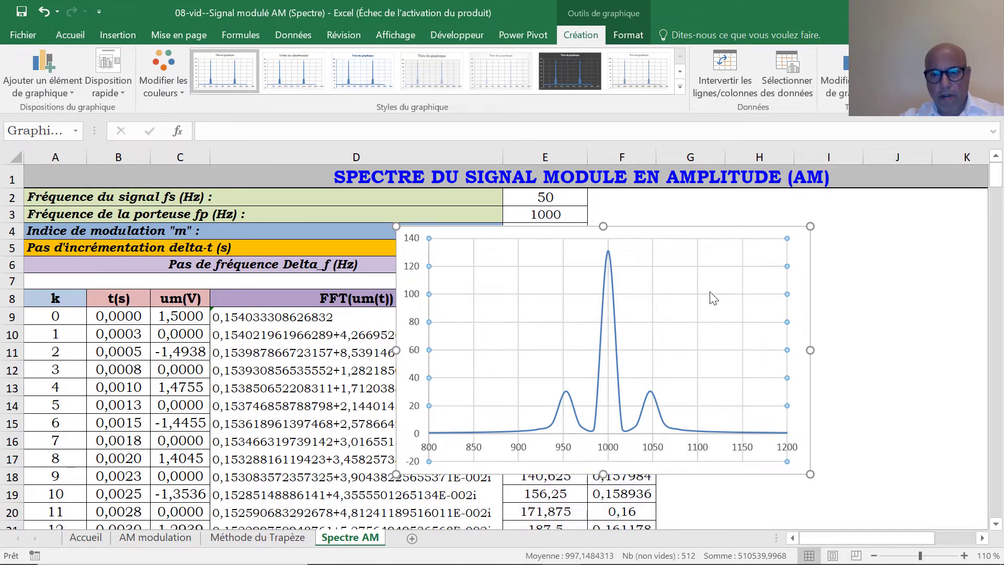
left_click(955, 343)
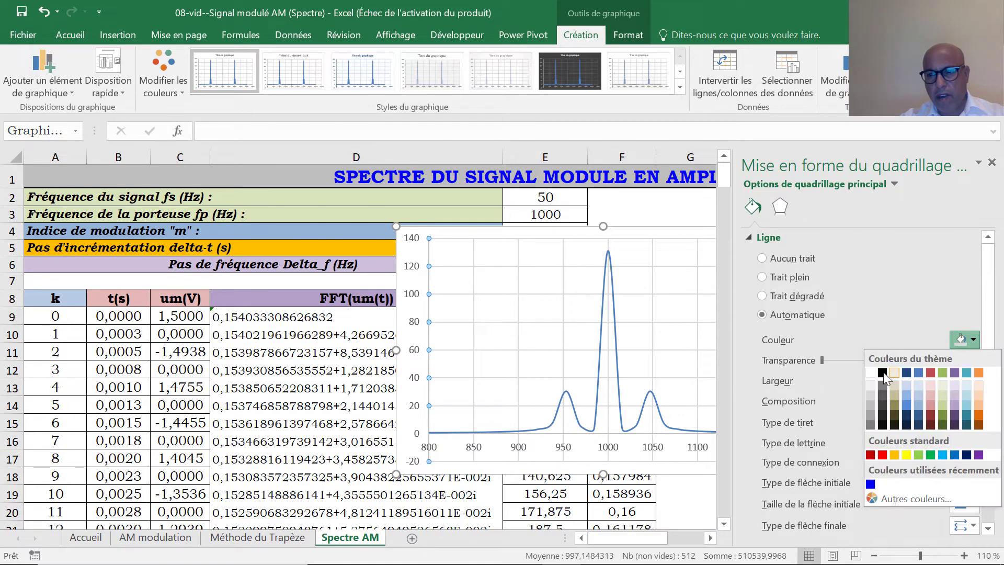
left_click(887, 371)
left_click(973, 385)
left_click(973, 384)
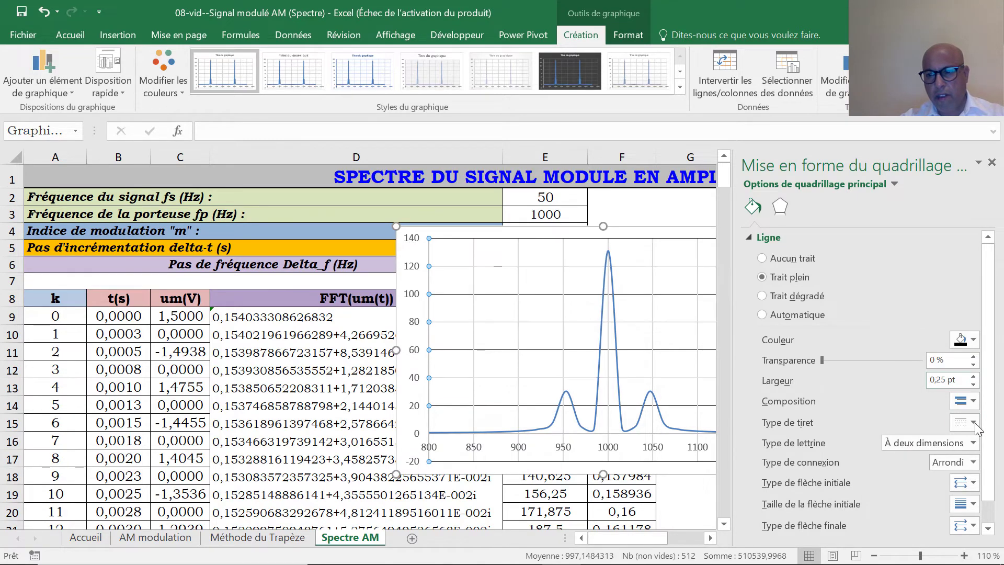
left_click(970, 421)
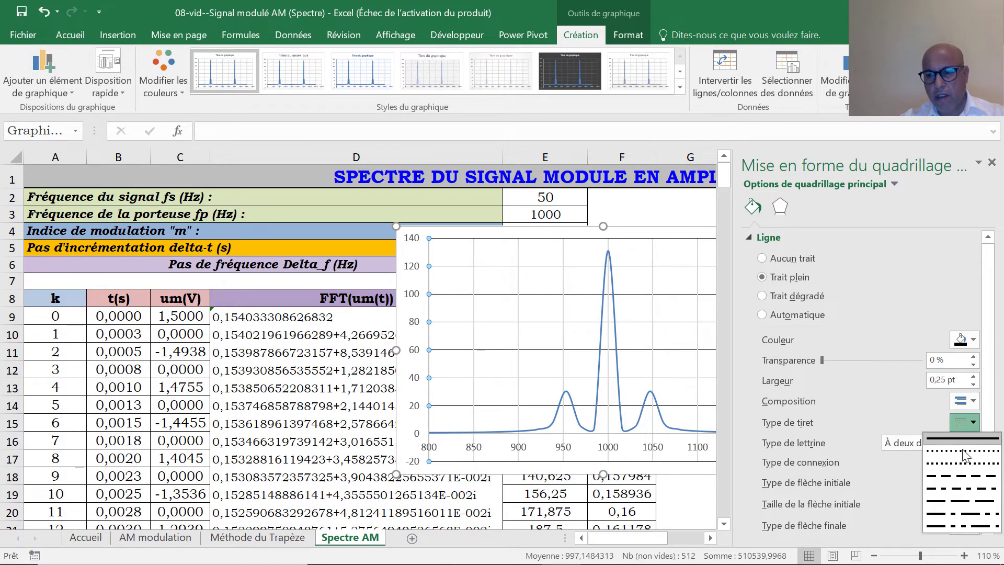
left_click(949, 473)
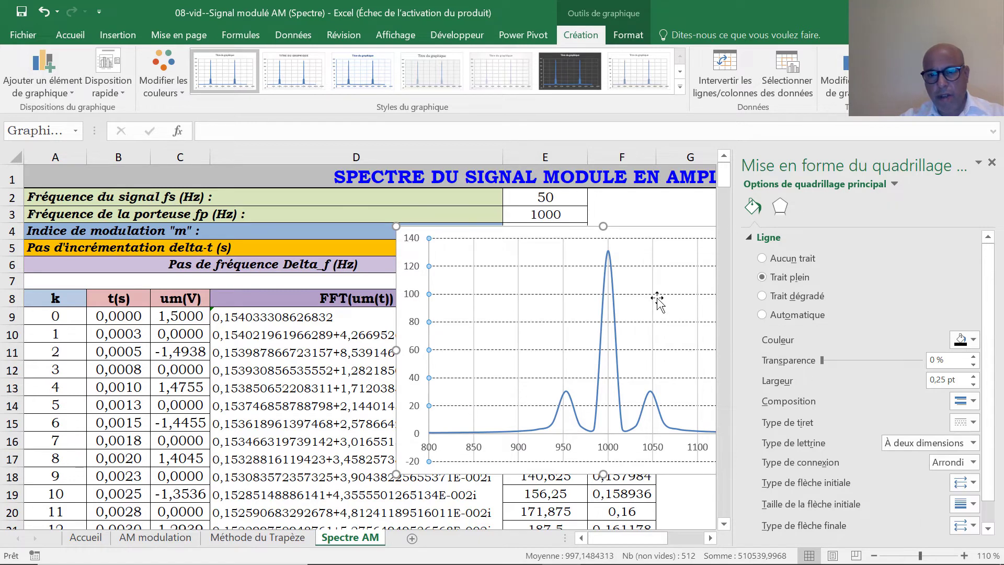
- Format the chart's vertical gridlines as black dashed lines 0,25 pt wide
left_click(654, 282)
left_click(973, 339)
left_click(884, 368)
left_click(973, 385)
left_click(973, 385)
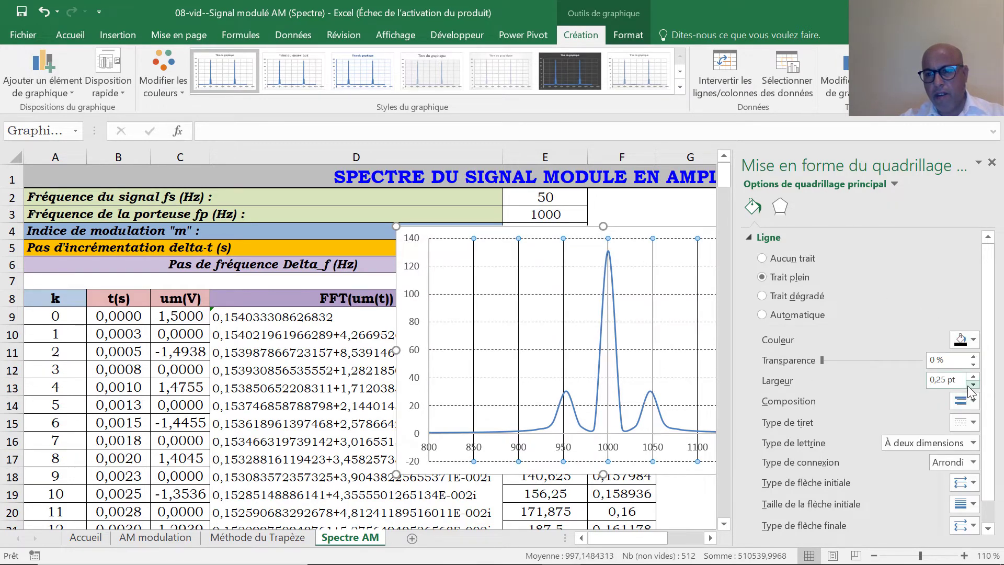
left_click(973, 422)
left_click(957, 476)
- Format the horizontal axis labels in black Bookman Old Style at size 11
left_click(622, 447)
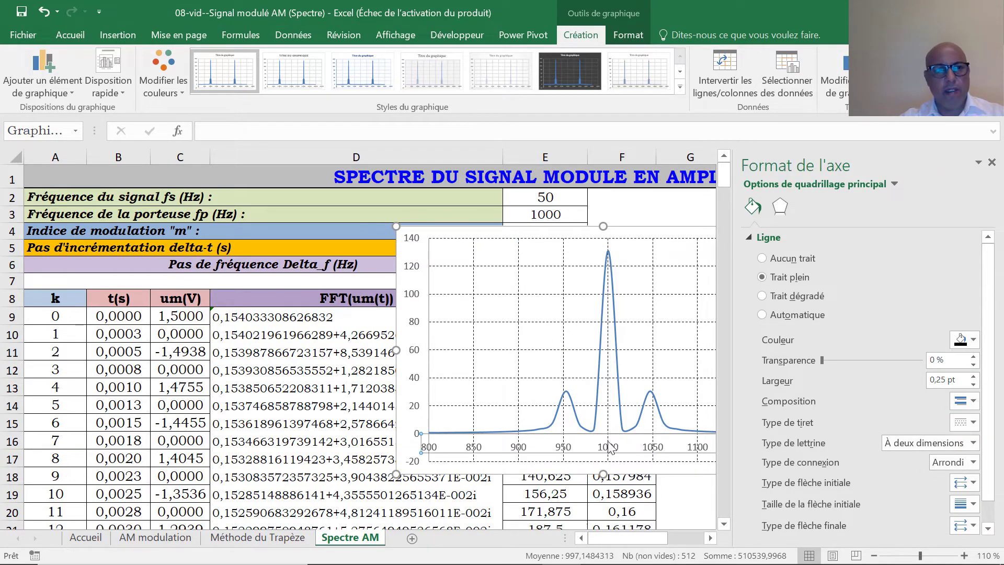
left_click(992, 162)
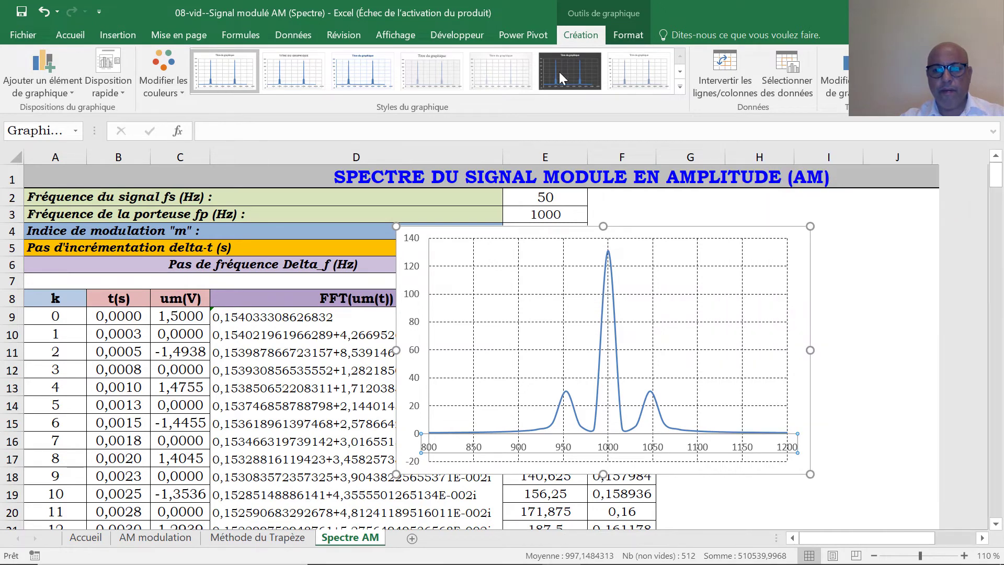
left_click(77, 34)
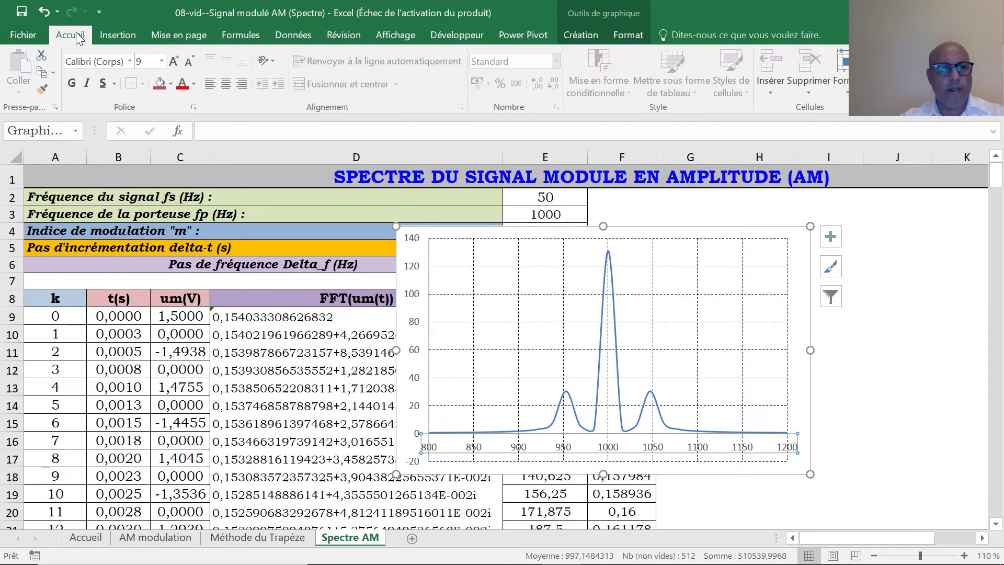
left_click(175, 61)
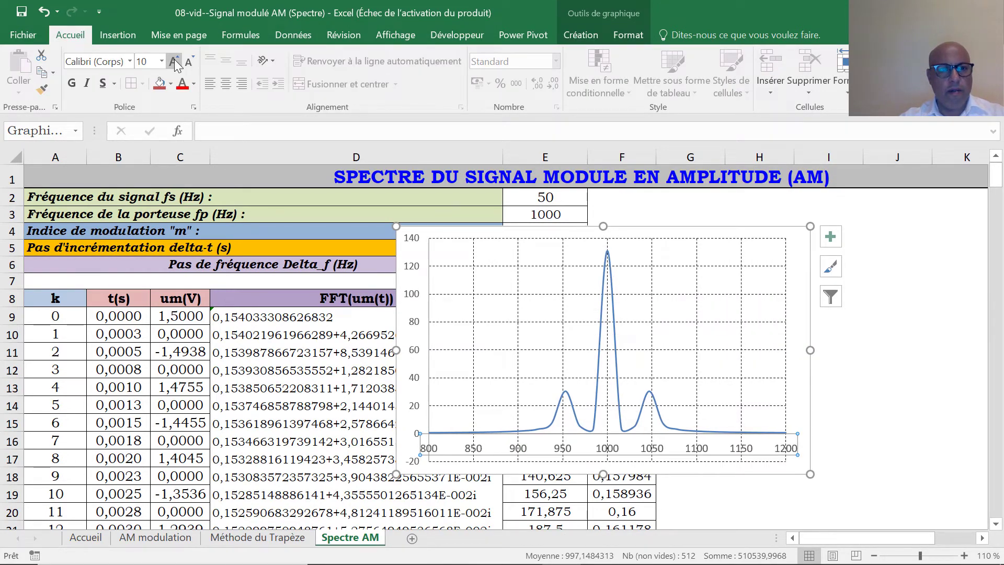
left_click(174, 63)
left_click(174, 61)
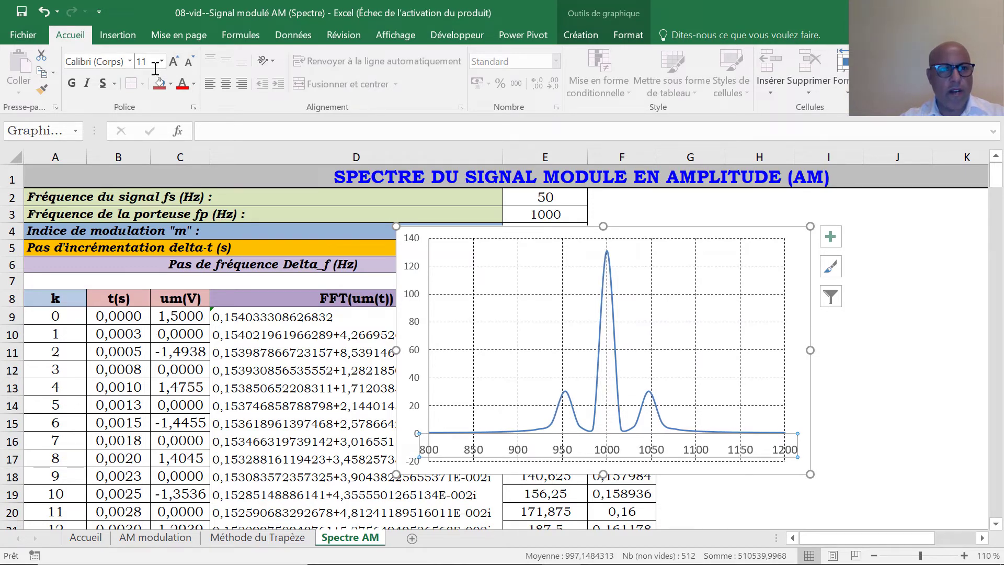
left_click(194, 83)
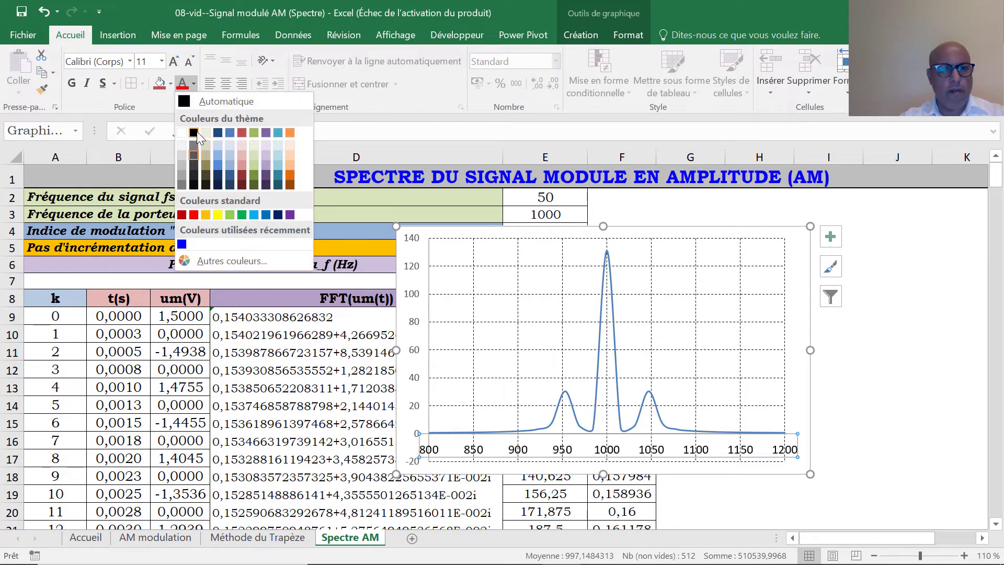
left_click(196, 131)
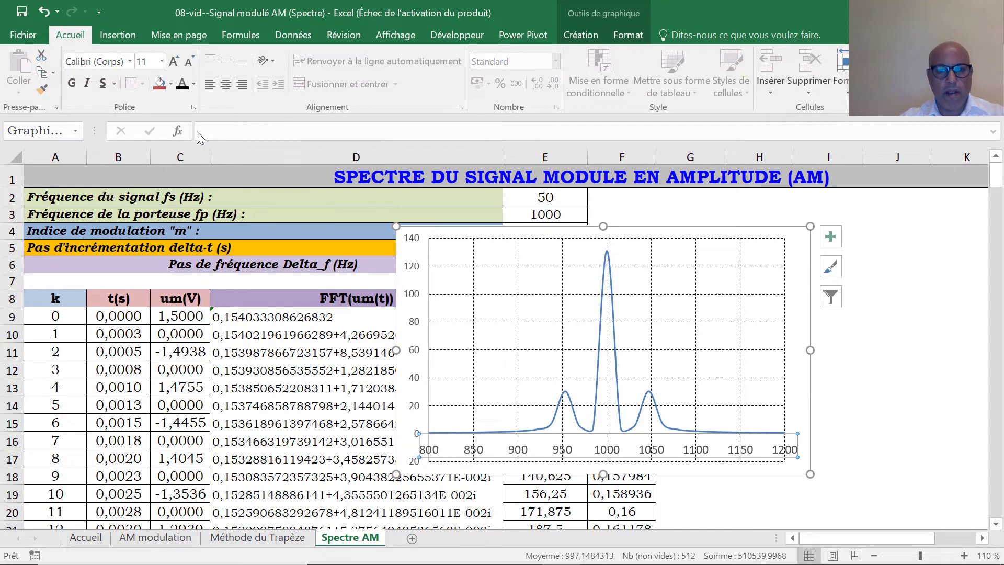
left_click(129, 61)
scroll(157, 261, "down", 3)
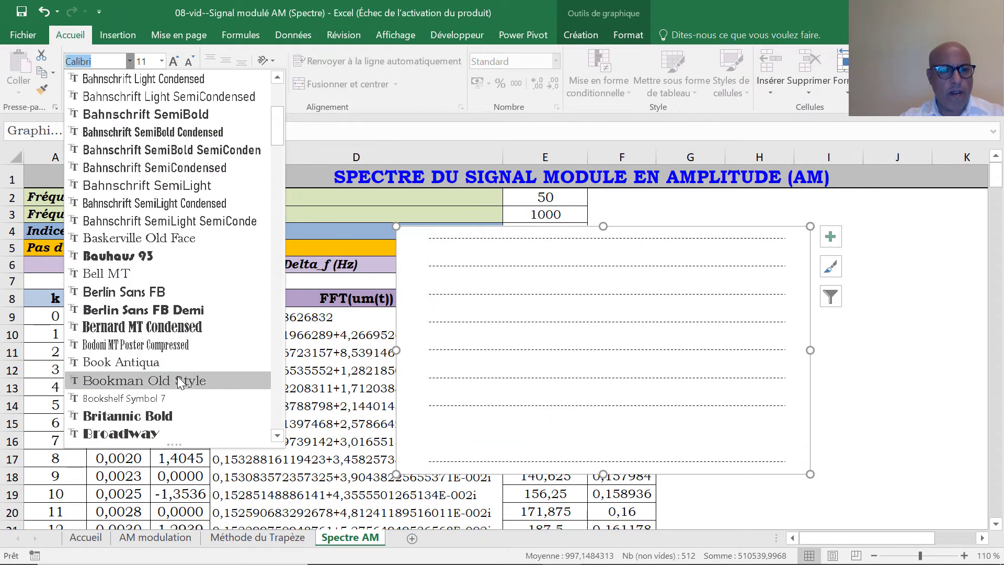
left_click(177, 375)
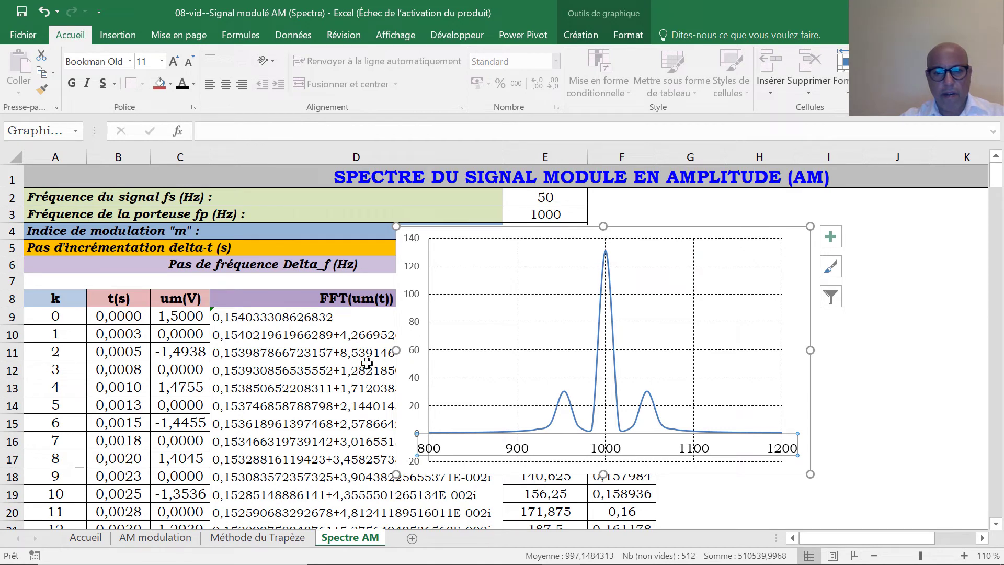
- Format the chart's vertical axis labels in black Bookman Old Style at size 11
left_click(414, 330)
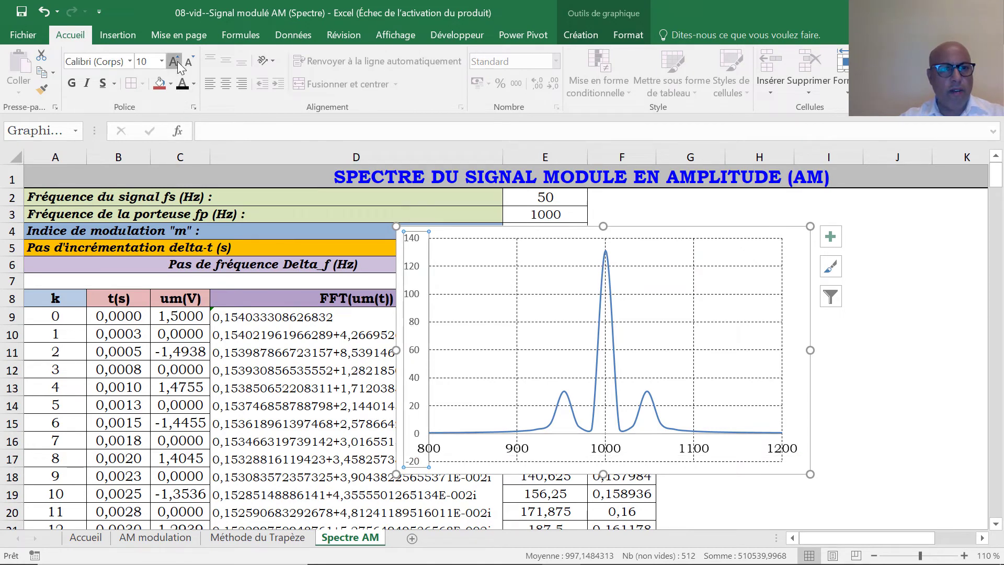
left_click(174, 61)
left_click(192, 83)
left_click(195, 134)
left_click(129, 62)
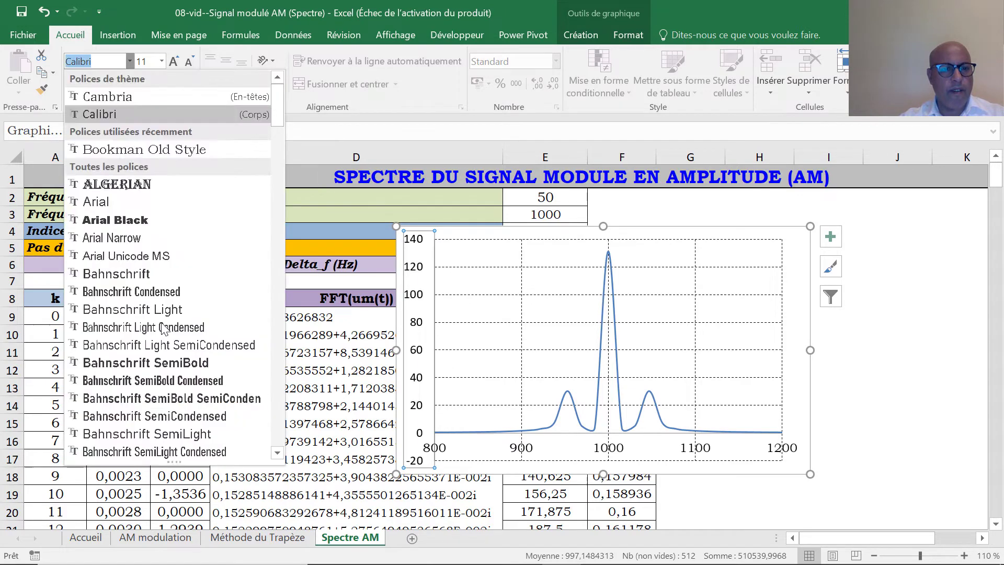
scroll(175, 366, "down", 2)
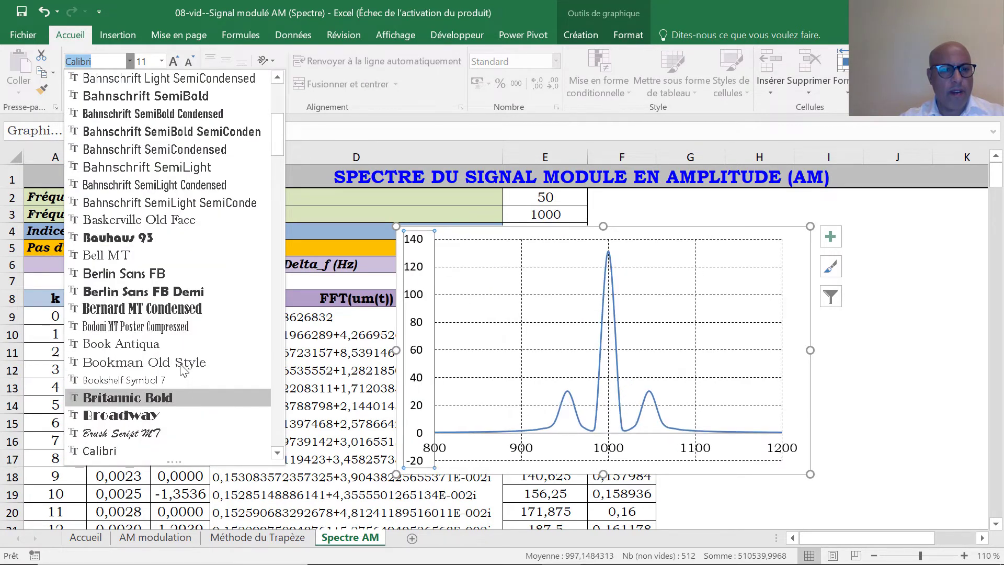
left_click(165, 362)
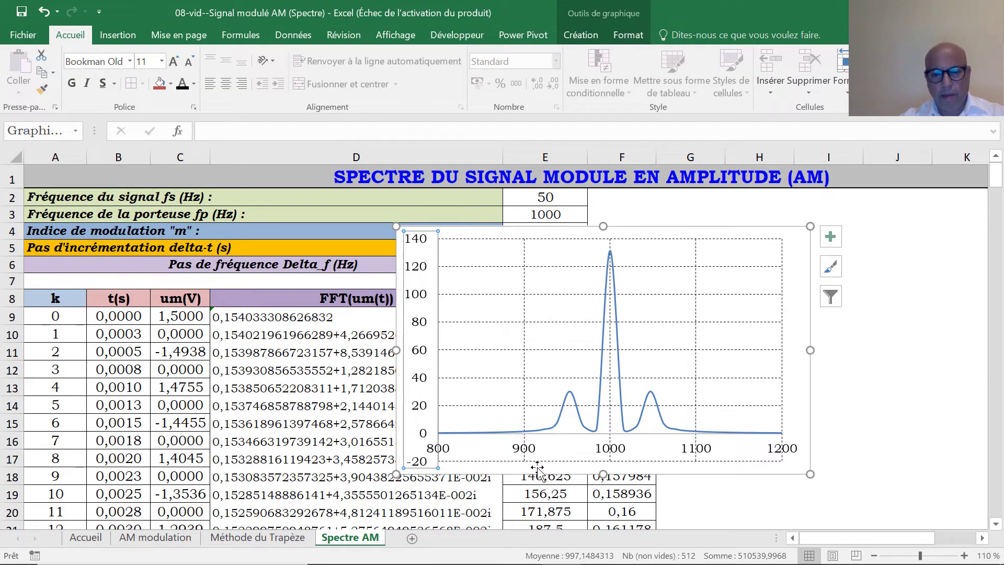
double_click(528, 452)
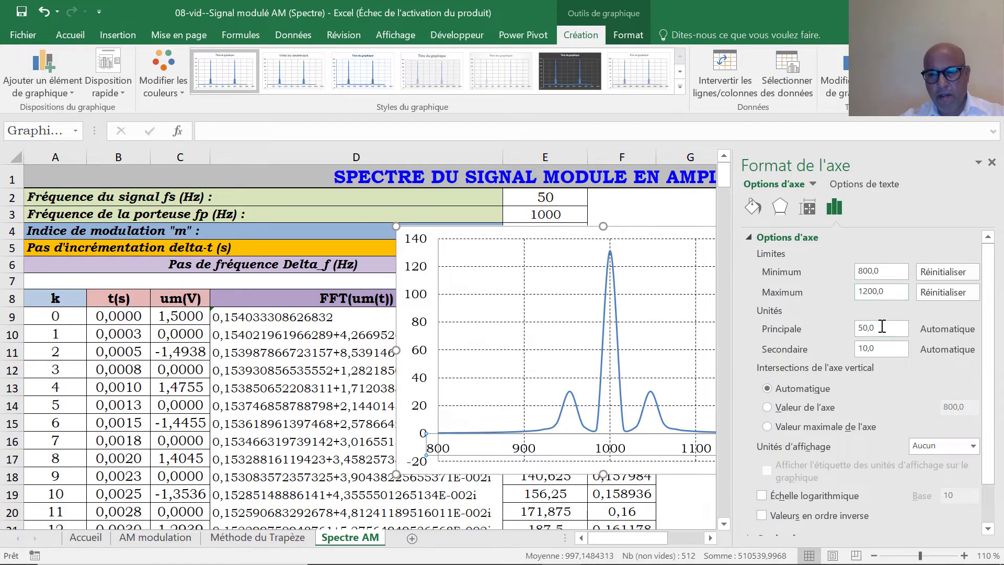
left_click_drag(884, 326, 846, 327)
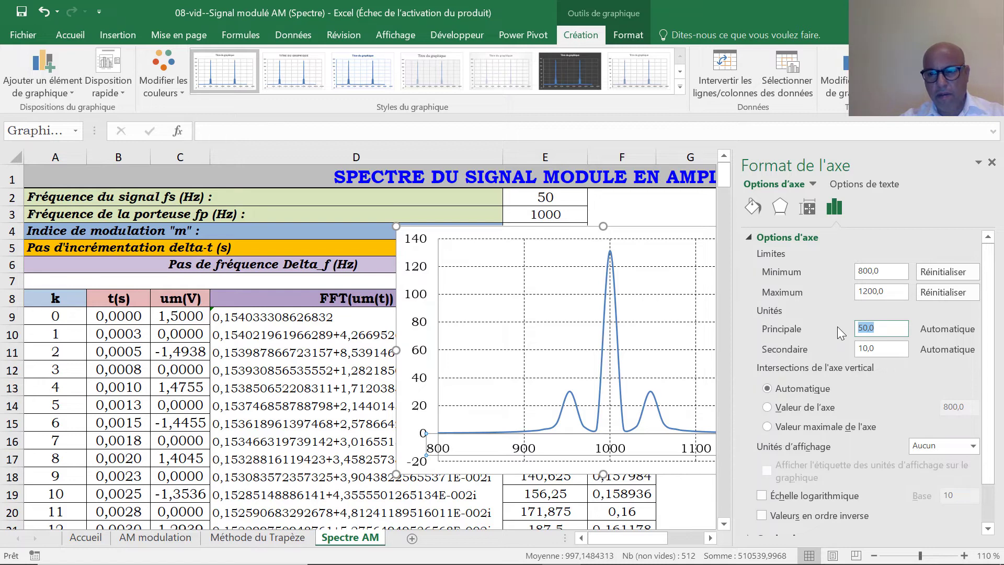
left_click(992, 163)
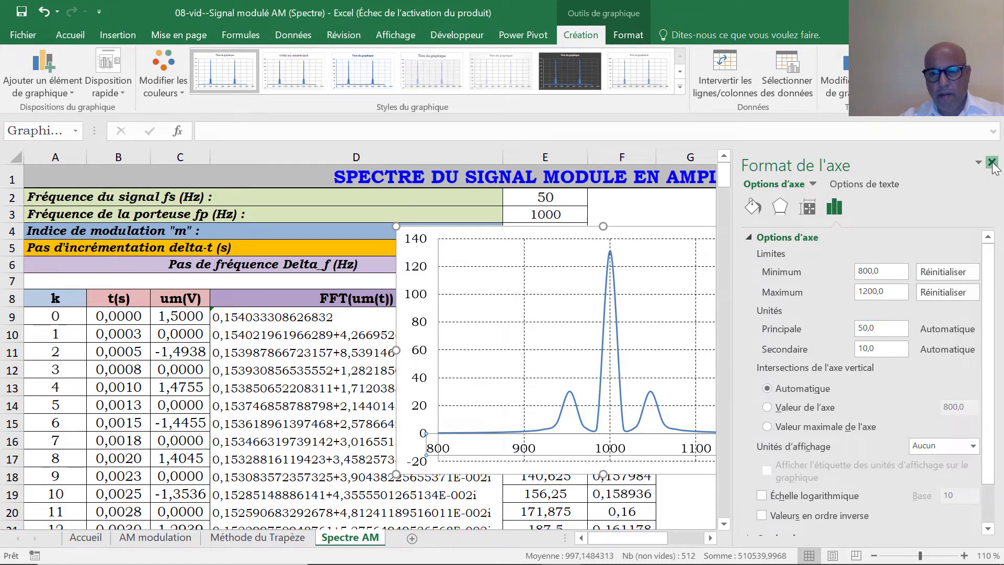
left_click(872, 438)
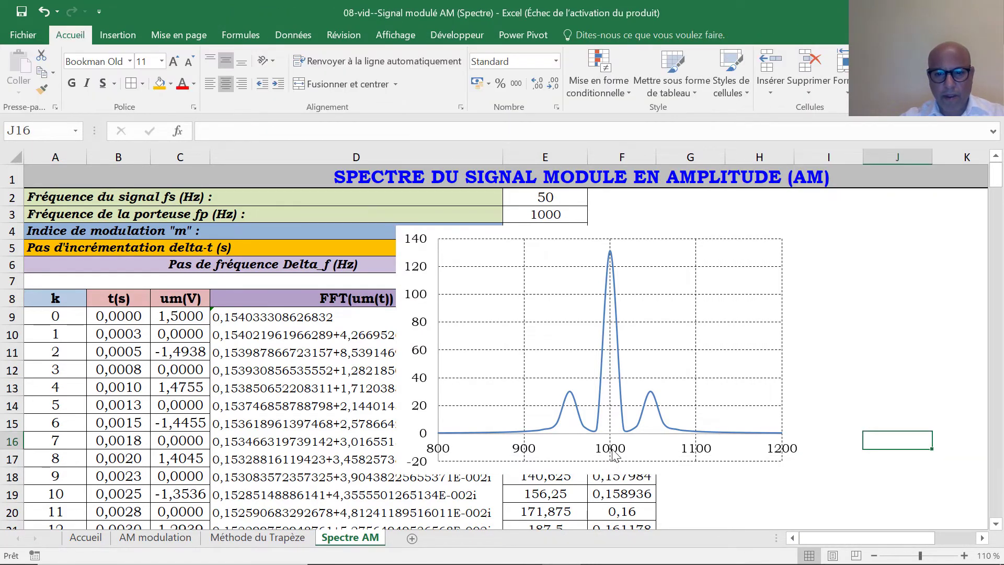
- Rotate the chart's horizontal axis labels to a custom angle of -45°
double_click(615, 455)
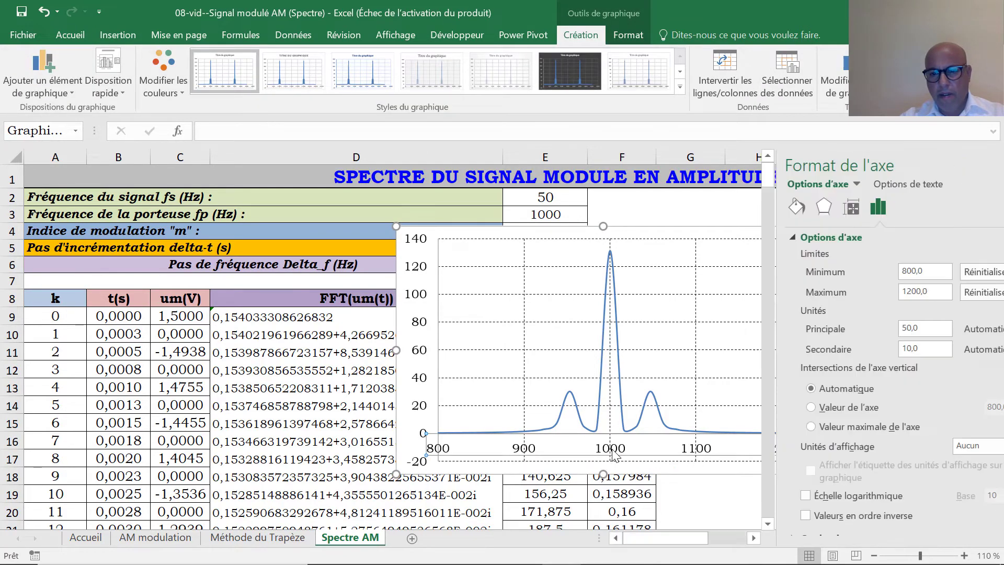
left_click(813, 208)
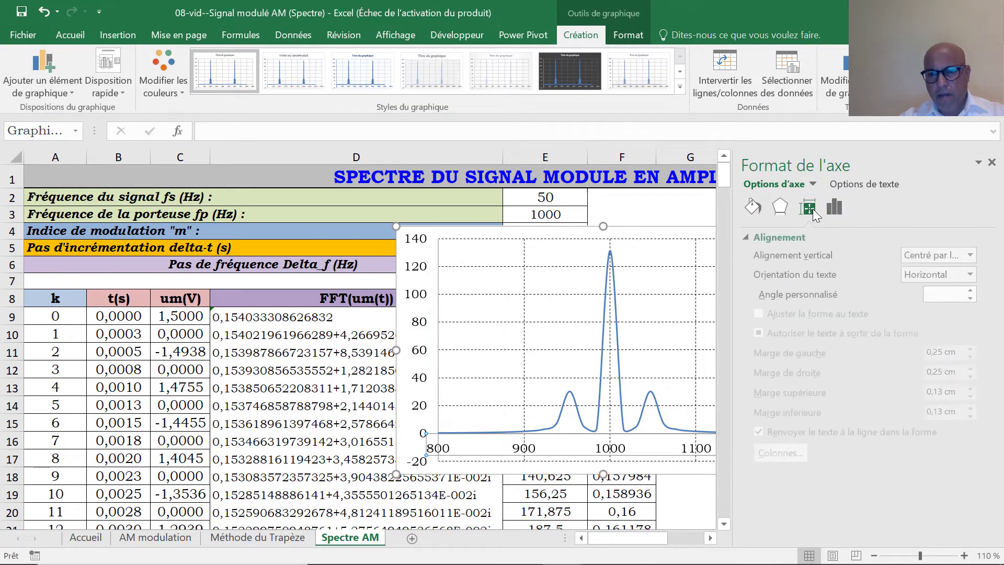
left_click(945, 294)
type("-45")
key("Return")
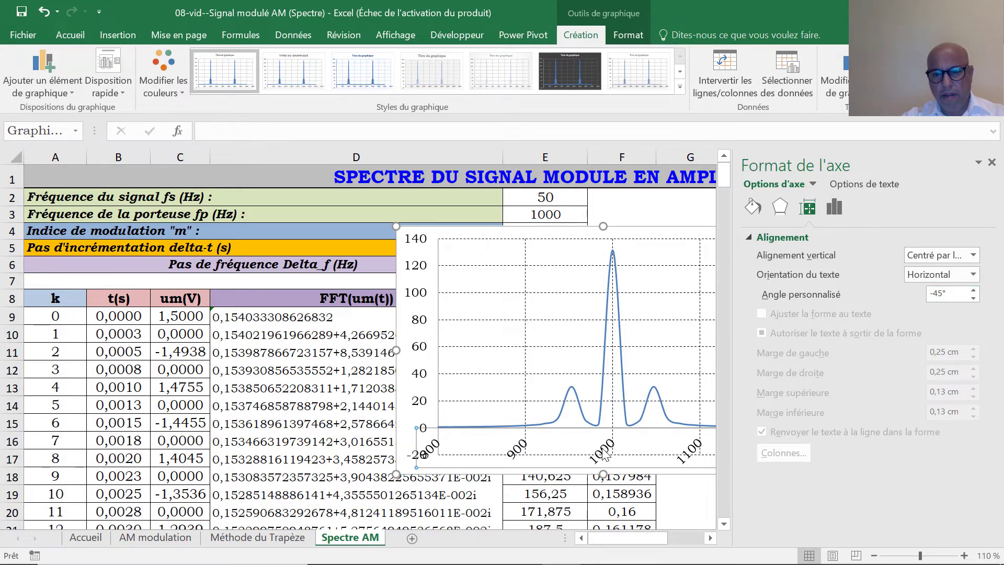
left_click(992, 162)
left_click(896, 405)
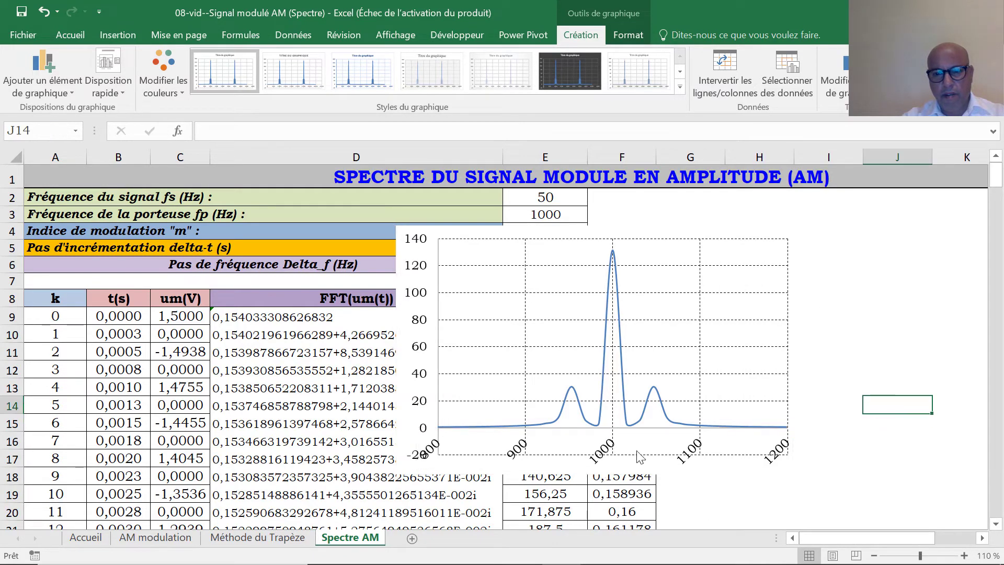
- Set the horizontal axis's major unit to 50 and shift the chart rightwards on the worksheet to uncover more of column D
left_click(516, 451)
double_click(516, 450)
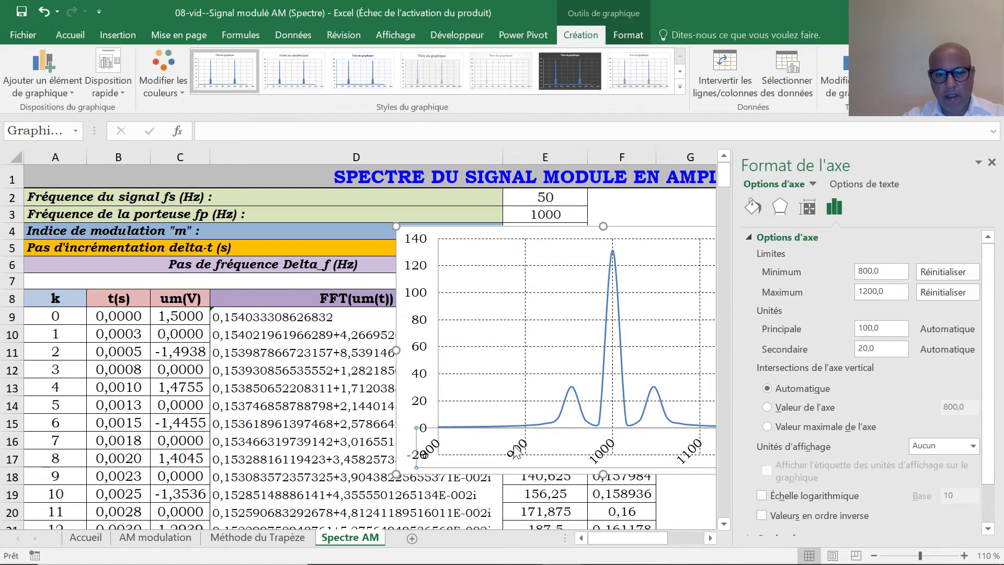
double_click(891, 331)
type("50")
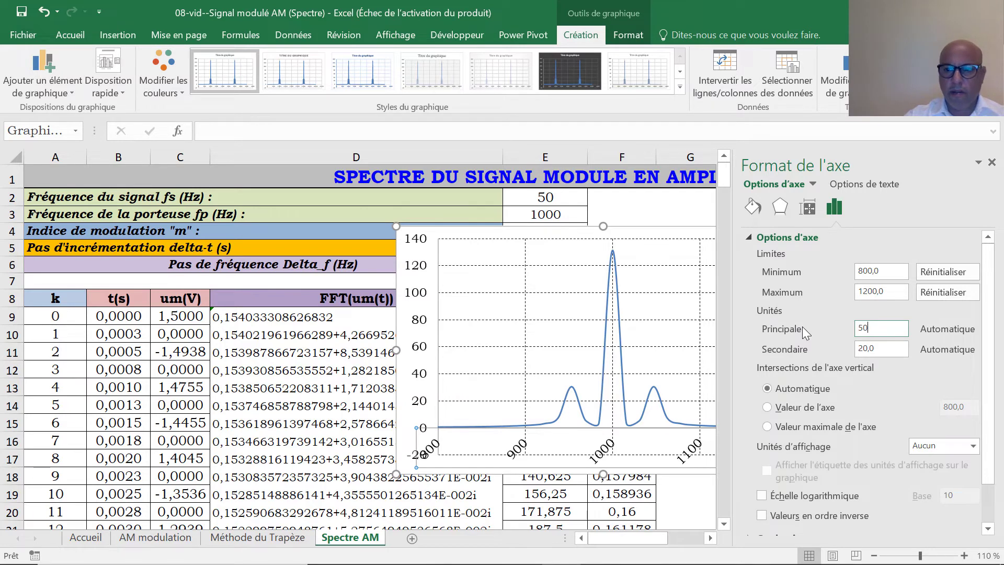
left_click(493, 383)
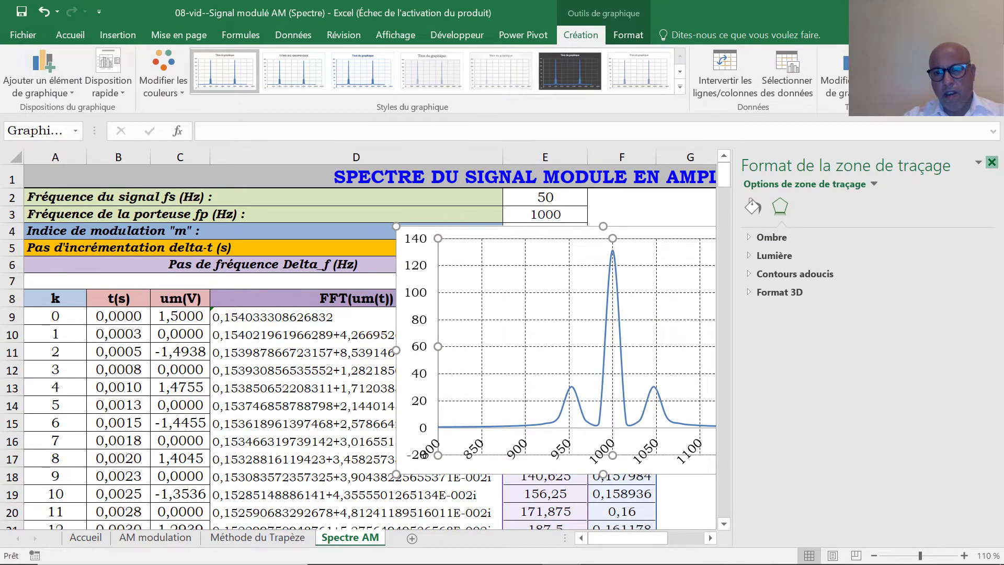
left_click(992, 164)
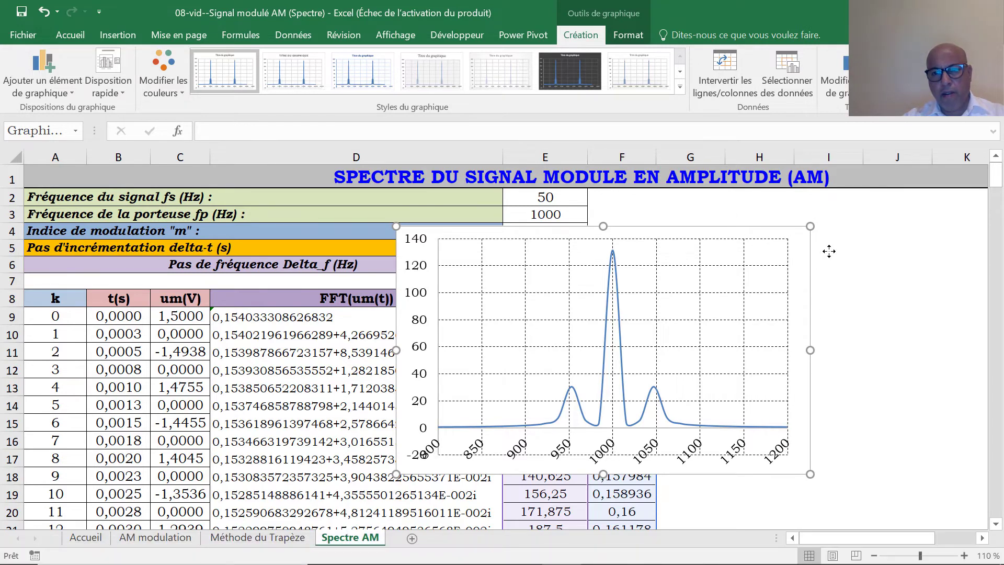
left_click_drag(807, 266, 866, 264)
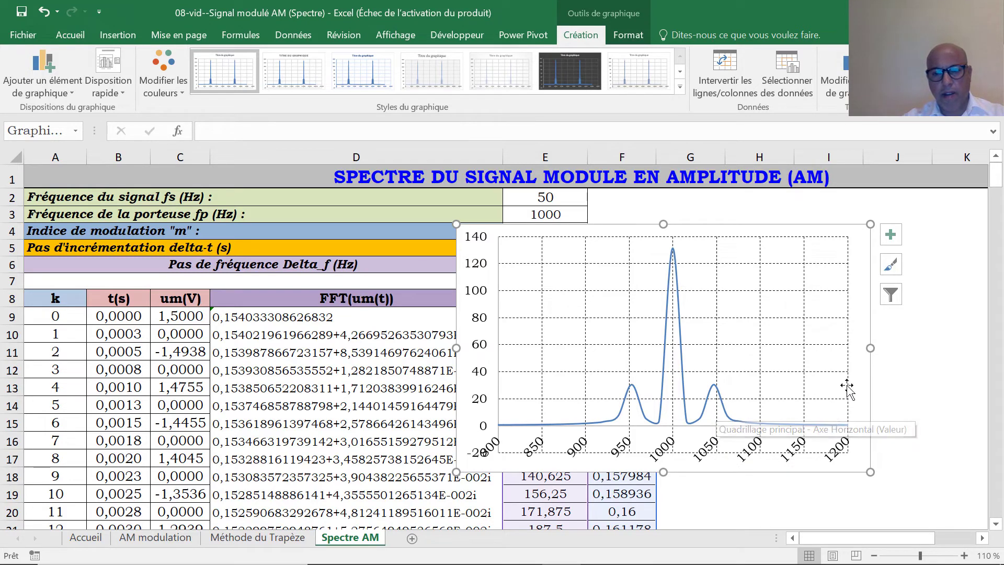
- Format the chart's horizontal axis as a solid black line 1,5 pt wide with an open arrowhead at its end
double_click(680, 450)
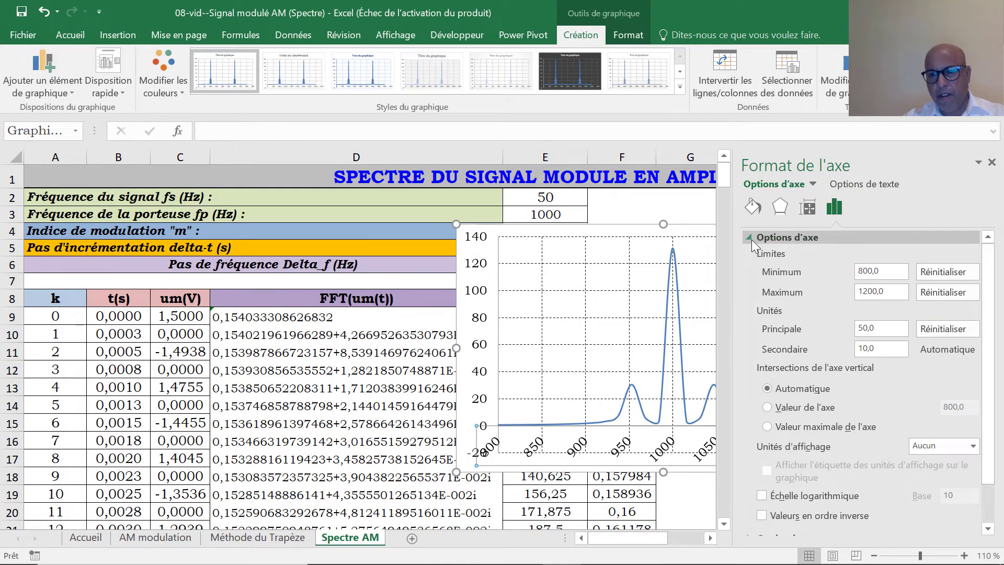
left_click(751, 240)
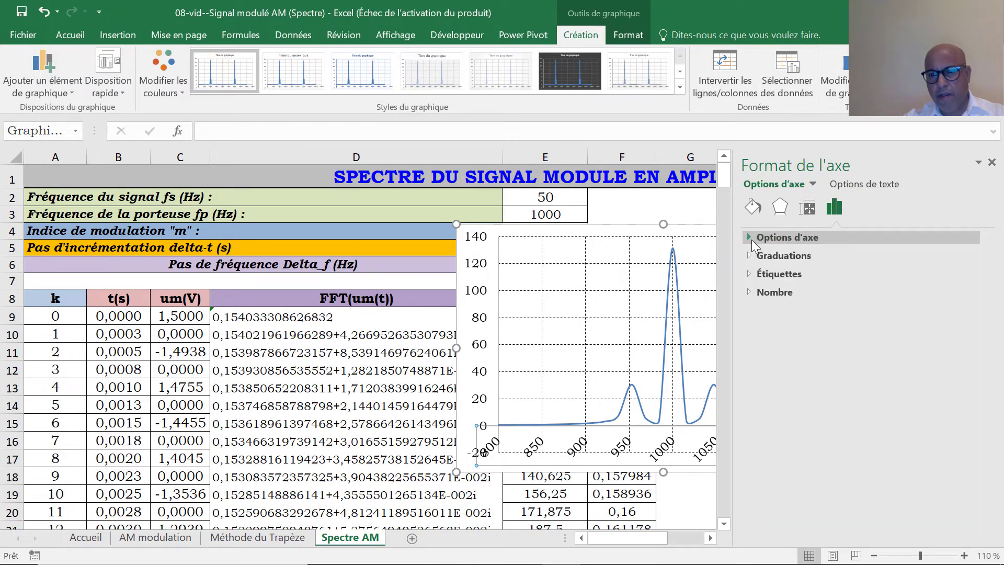
left_click(753, 207)
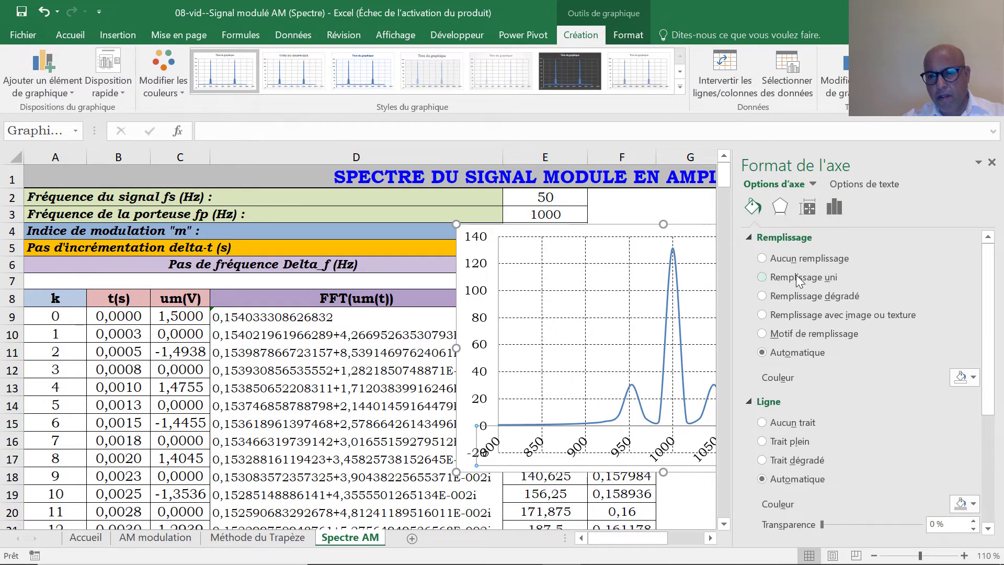
scroll(819, 425, "down", 5)
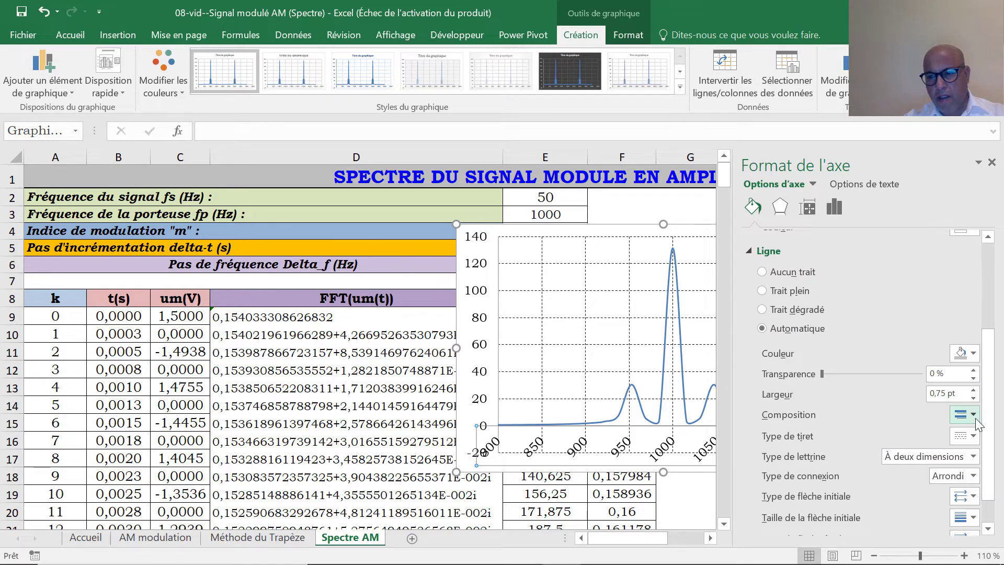
left_click(966, 353)
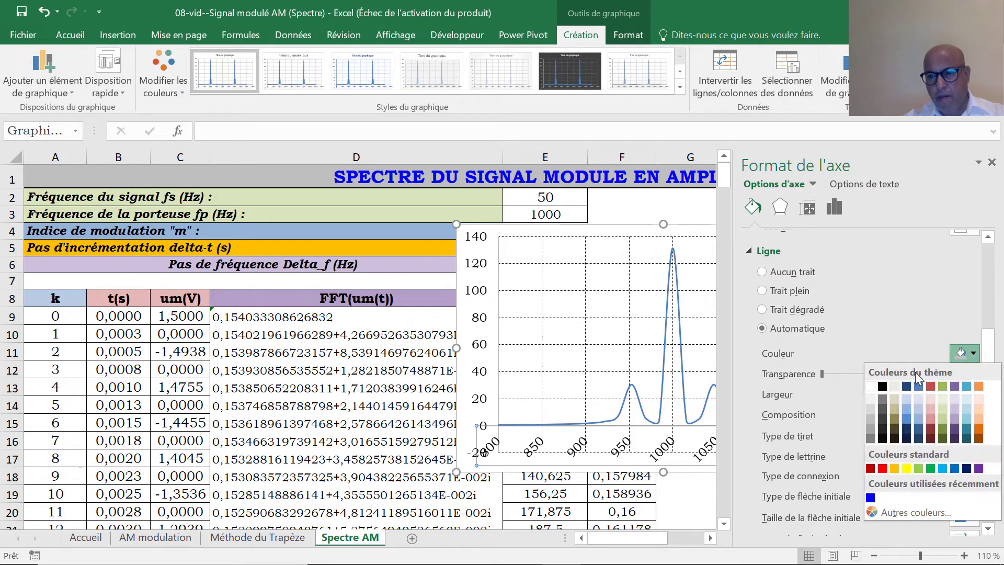
left_click(882, 386)
left_click(973, 390)
left_click(973, 390)
left_click(973, 390)
left_click(988, 526)
scroll(993, 525, "down", 2)
left_click(971, 500)
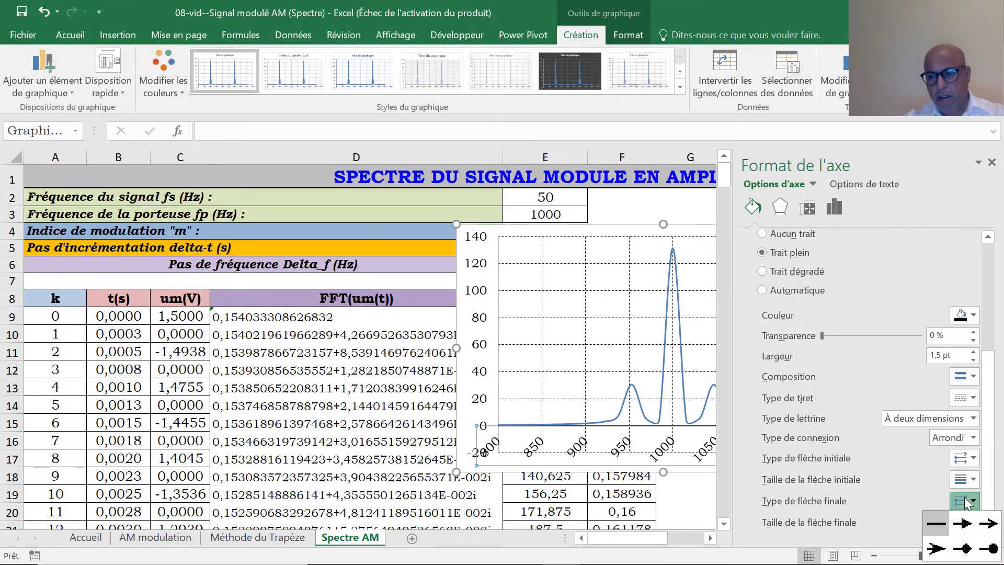
left_click(988, 523)
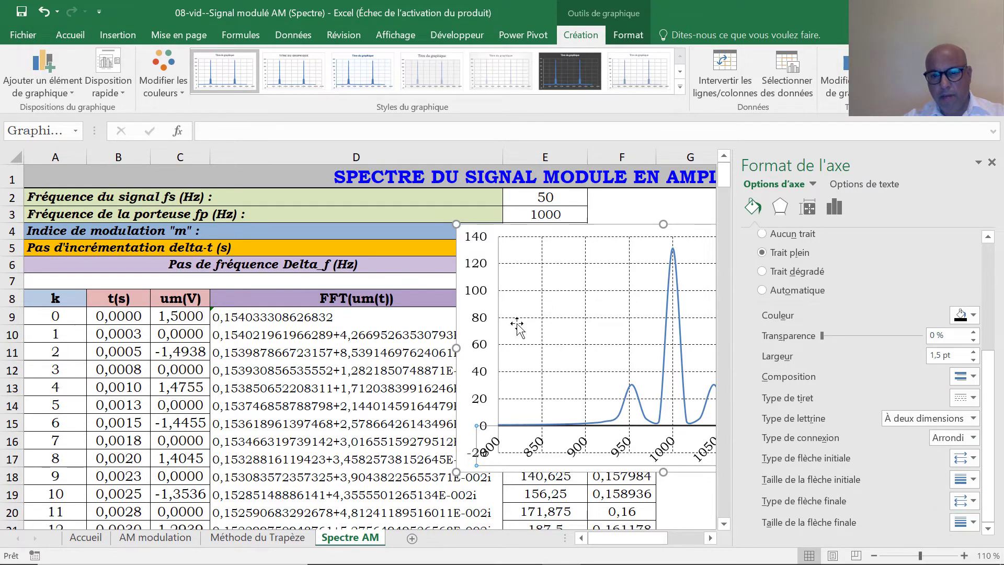
- Format the chart's vertical axis as a solid black line 1,5 pt wide with an open arrowhead at its end
left_click(486, 325)
left_click(973, 316)
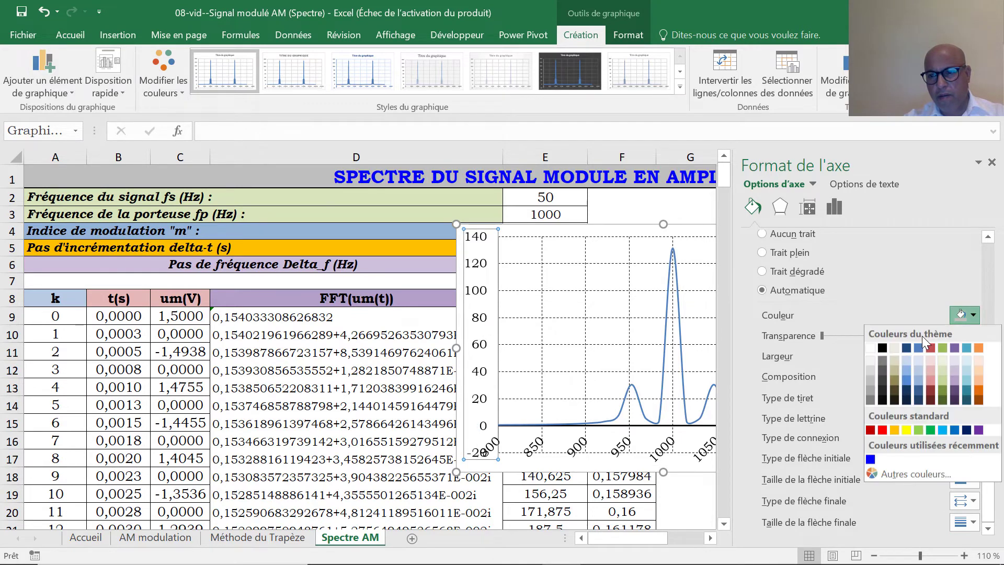
left_click(882, 347)
left_click(973, 356)
left_click(973, 351)
left_click(973, 352)
left_click(973, 351)
left_click(971, 500)
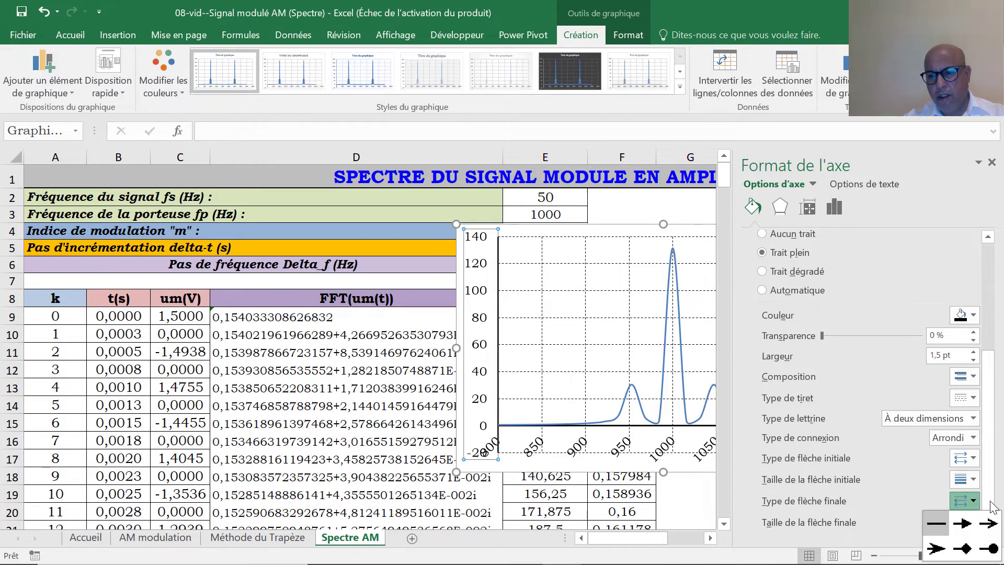
left_click(988, 523)
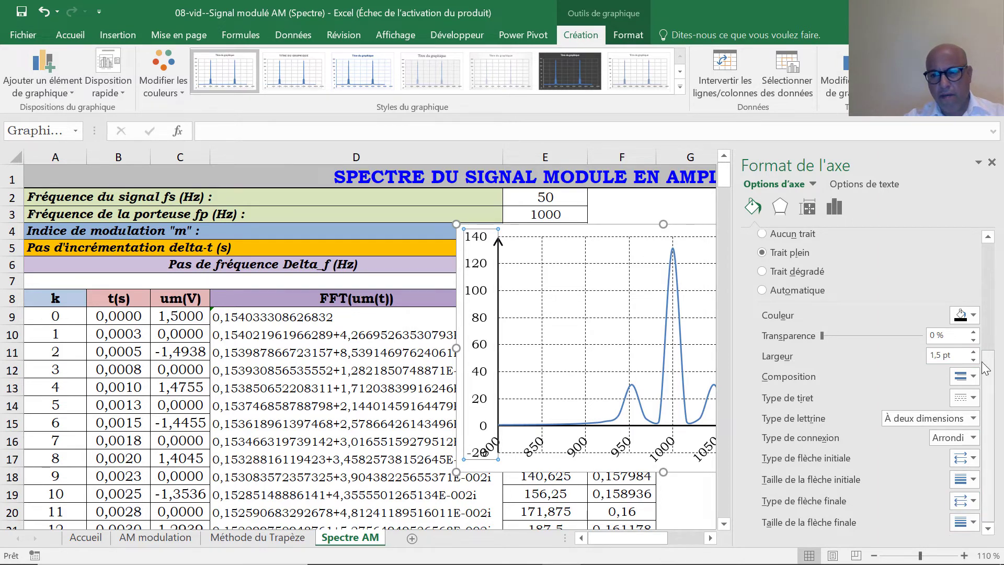
left_click(992, 164)
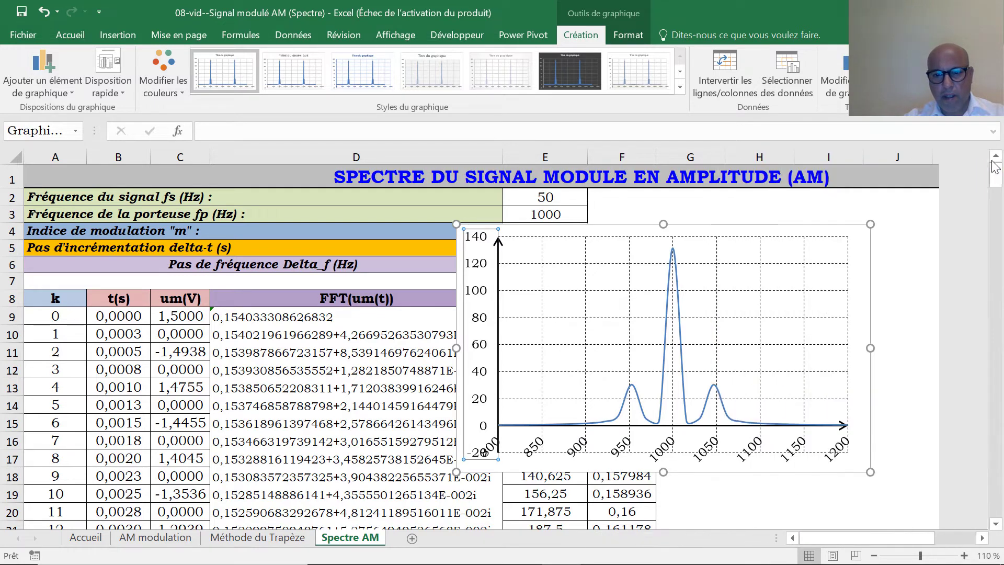
- Format the whole spectrum curve as a solid red line 2,25 pt wide
left_click(672, 322)
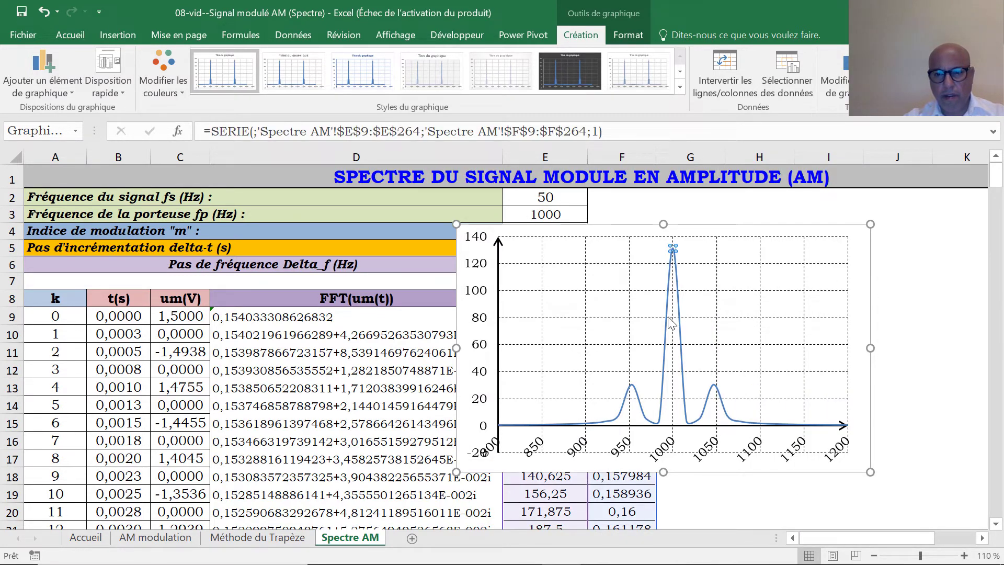
double_click(672, 322)
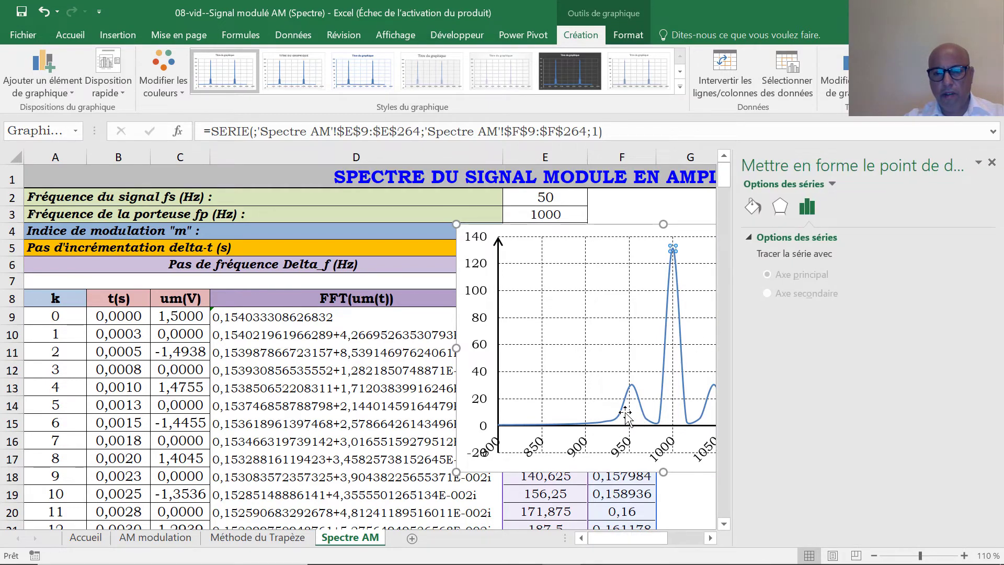
left_click(400, 387)
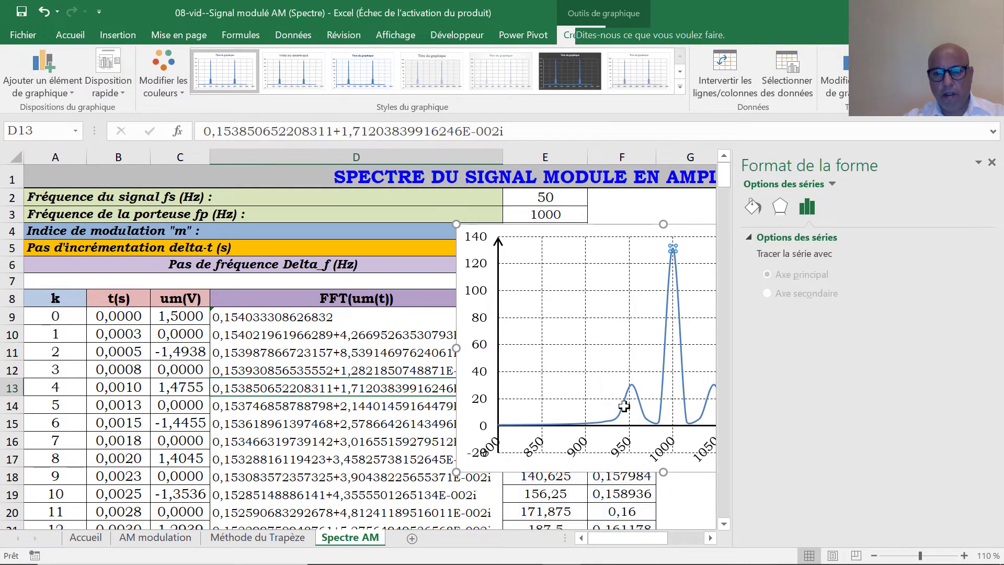
left_click(627, 410)
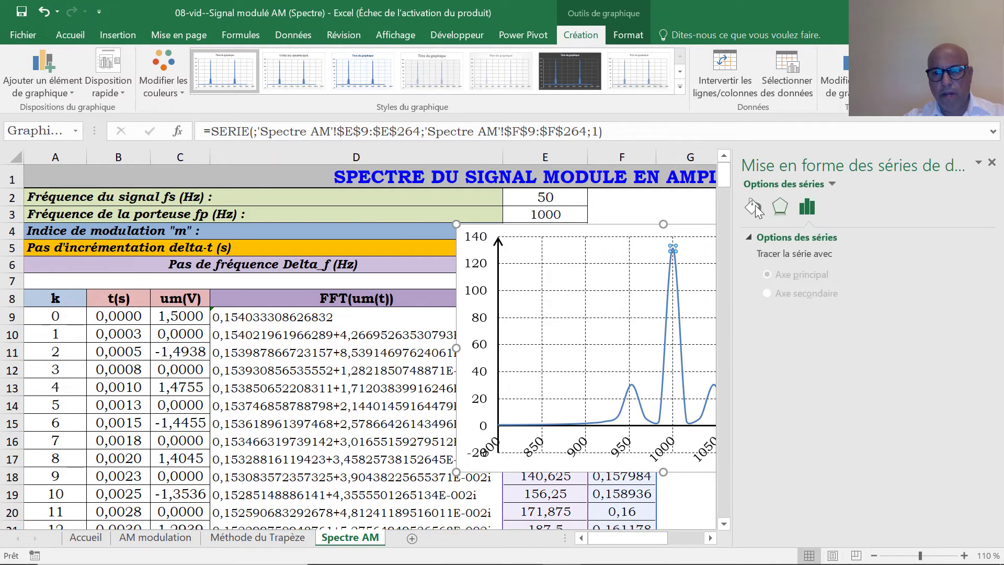
left_click(751, 207)
left_click(966, 358)
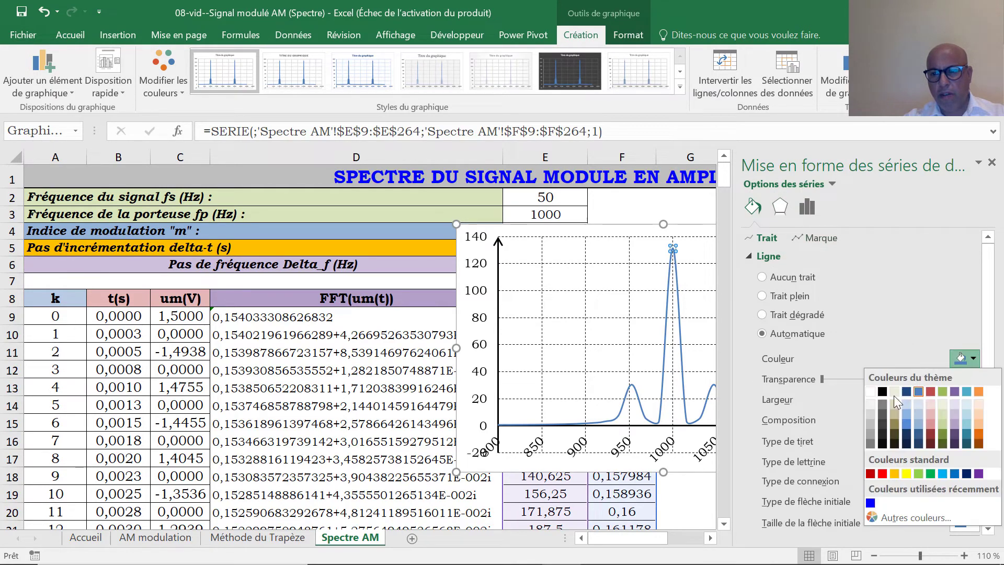
left_click(884, 473)
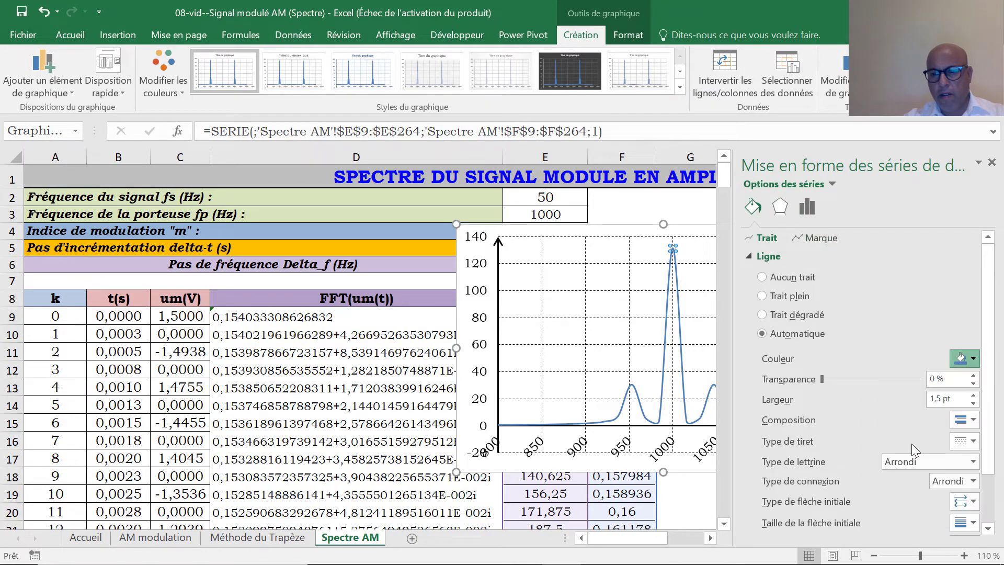
left_click(974, 395)
left_click(973, 395)
left_click(973, 396)
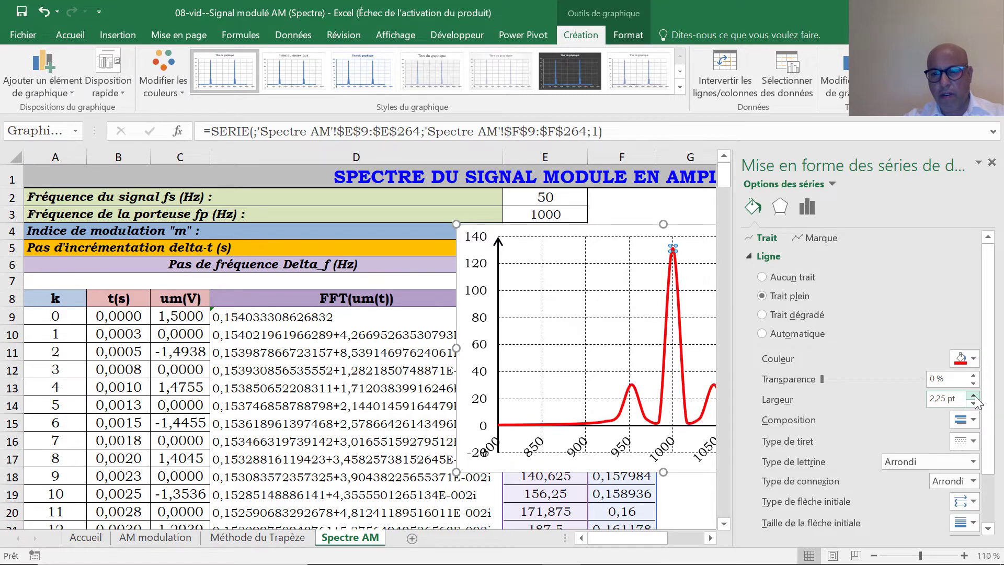
- Increase the spectrum curve's line width to 2,5 pt
left_click(974, 395)
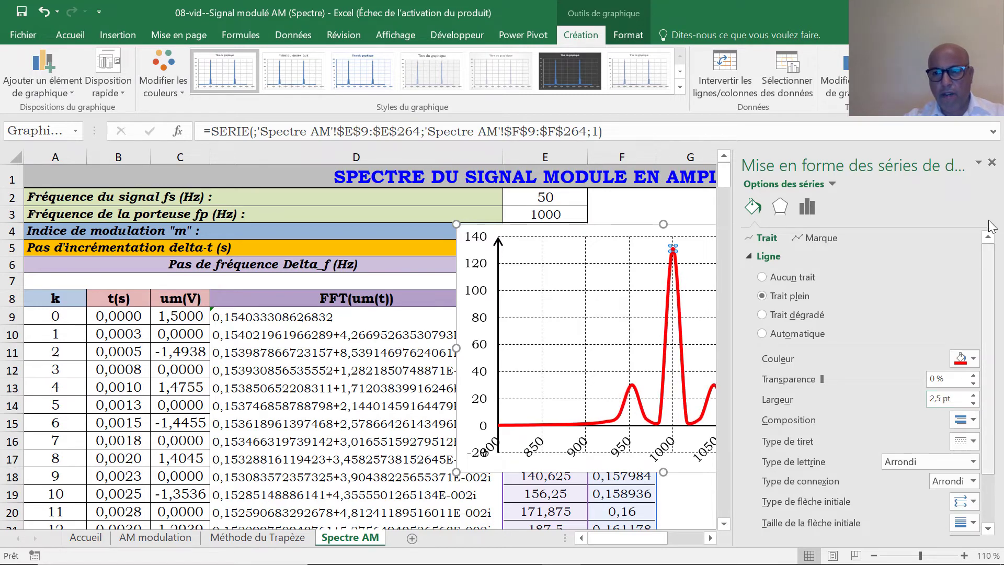
left_click(991, 162)
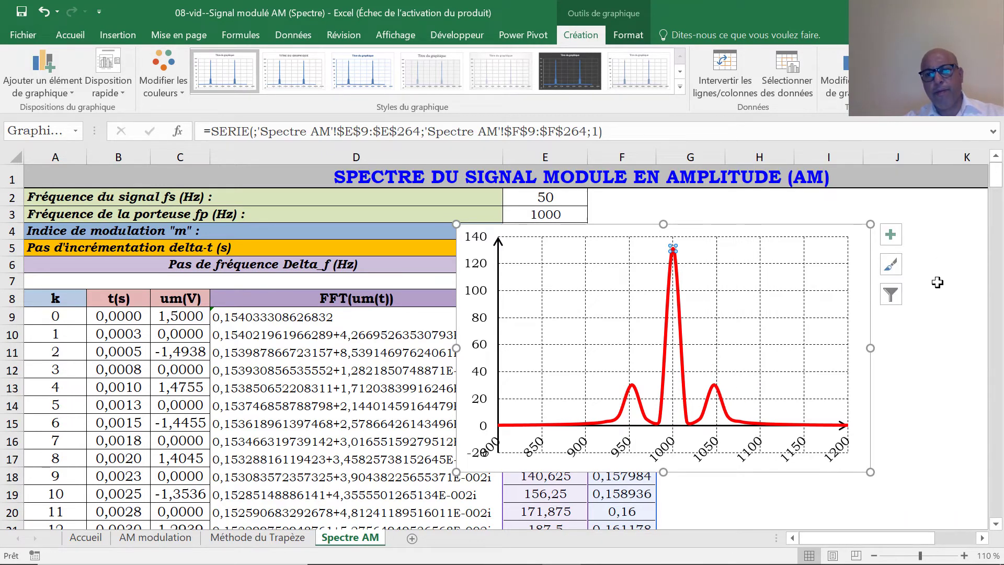
- Fill the chart's plot area with solid standard orange at 79 % transparency
double_click(784, 272)
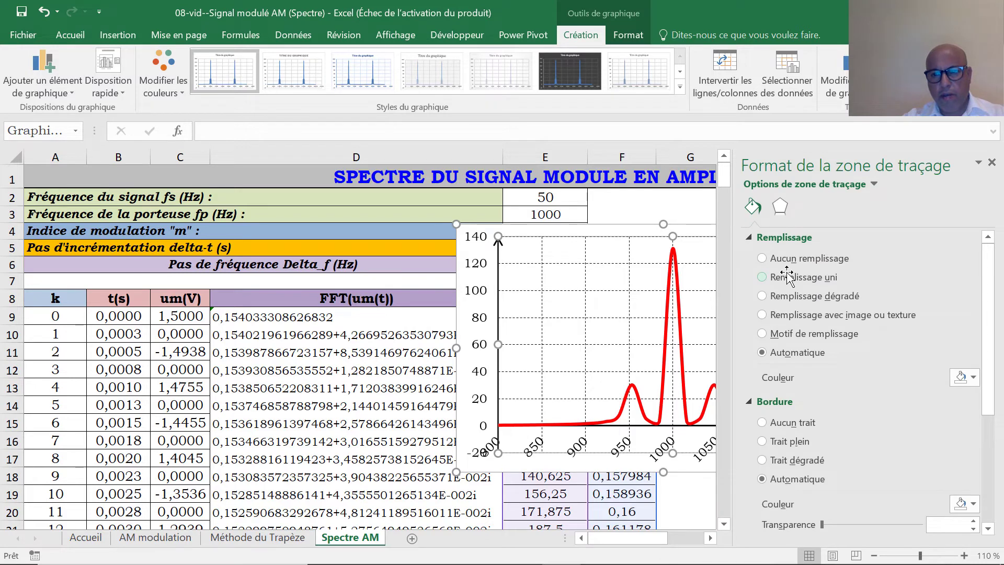
left_click(962, 379)
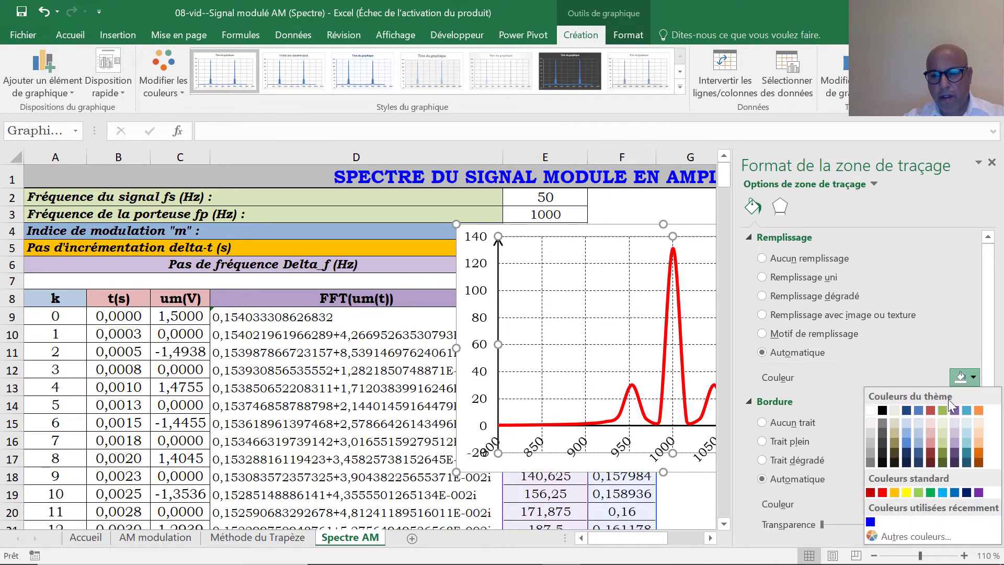
left_click(895, 492)
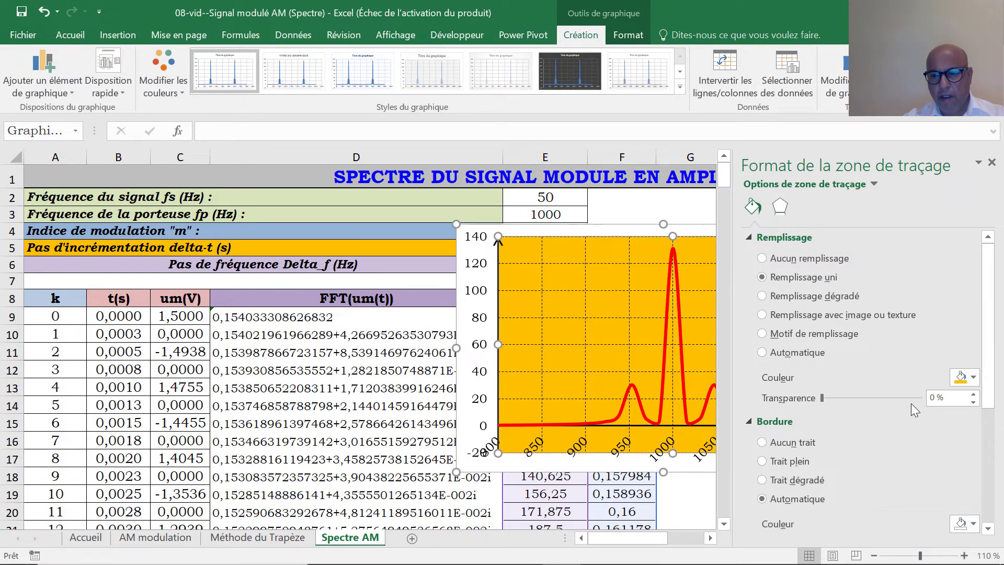
left_click_drag(824, 397, 904, 398)
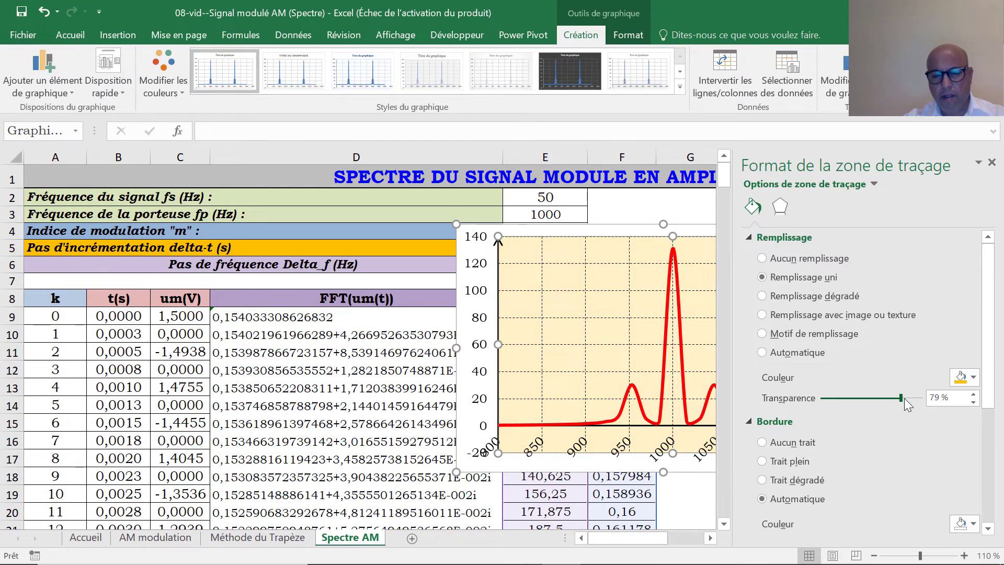
- Try a light blue theme colour at 44 % transparency as the plot area's fill
left_click(966, 377)
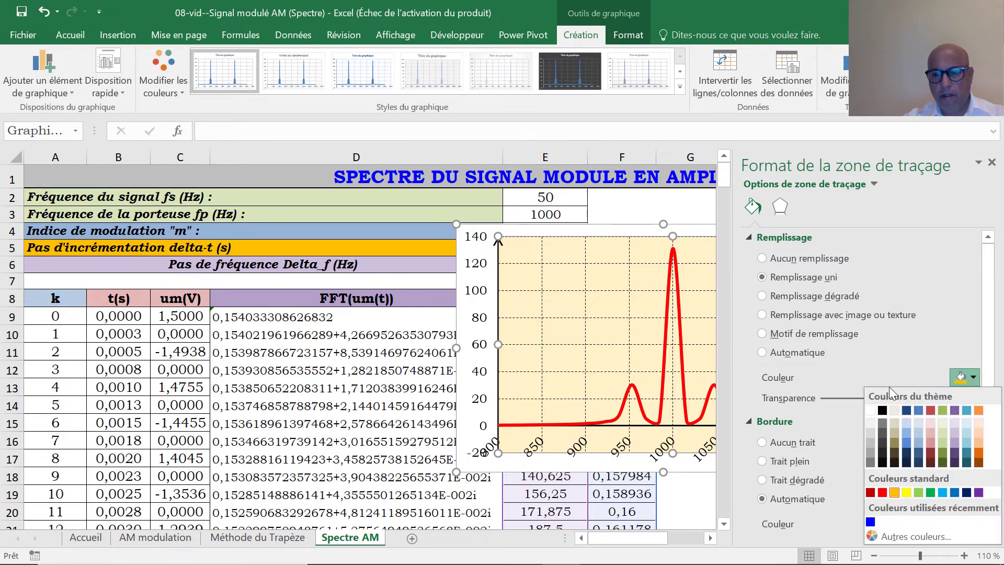
left_click(918, 432)
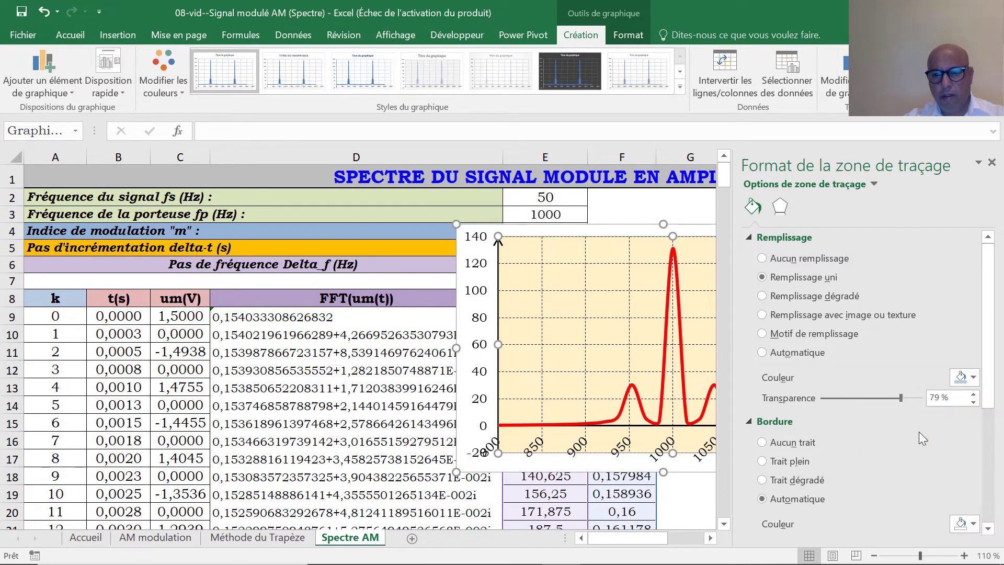
left_click_drag(901, 399, 865, 400)
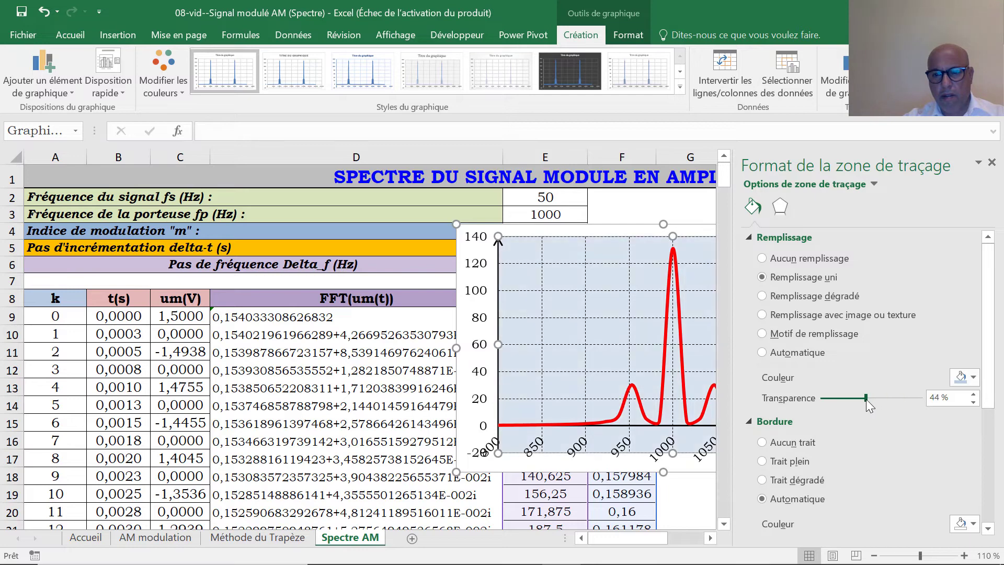
- Set the plot area's fill colour to standard orange with 76 % transparency
left_click(970, 380)
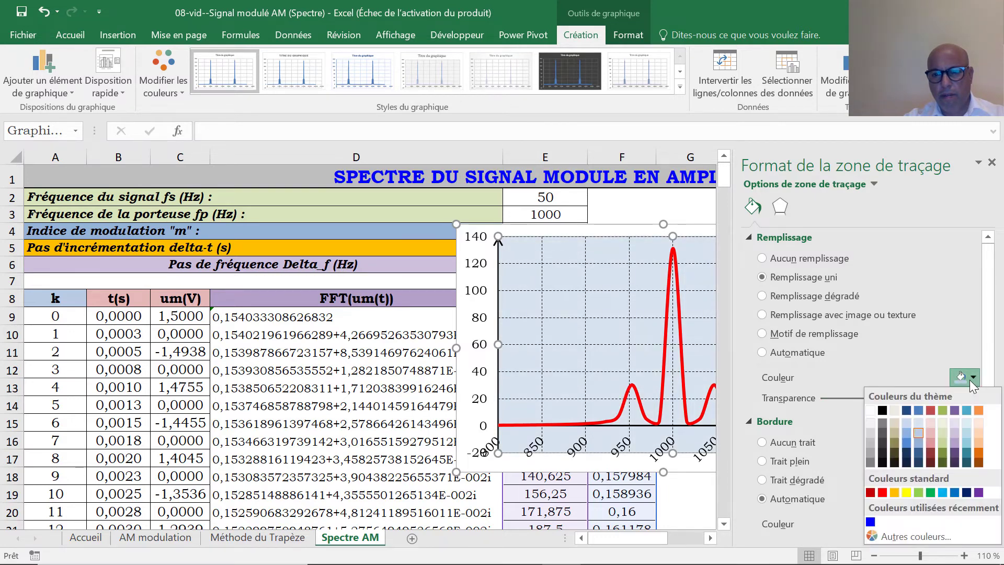
left_click(894, 492)
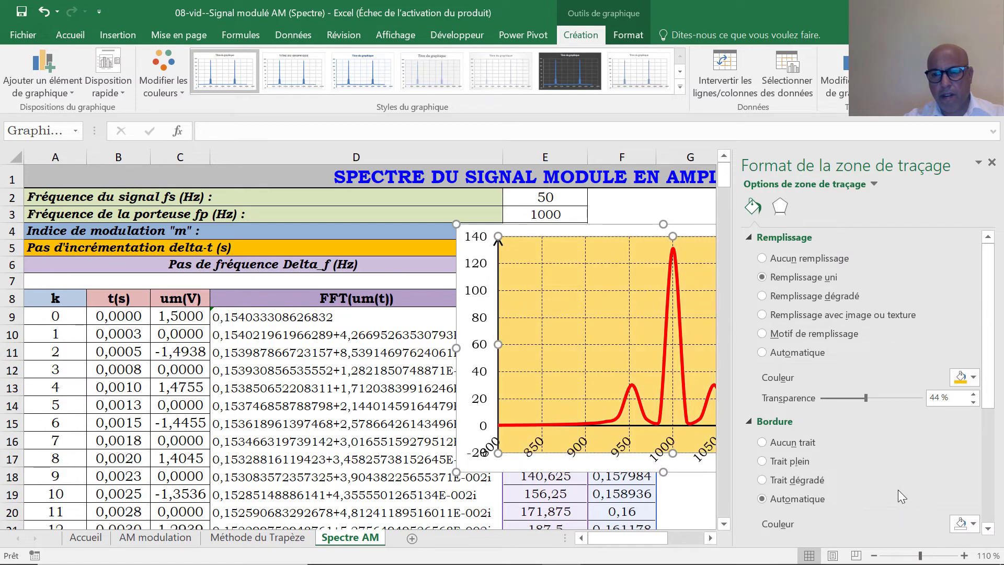
left_click_drag(882, 399, 898, 399)
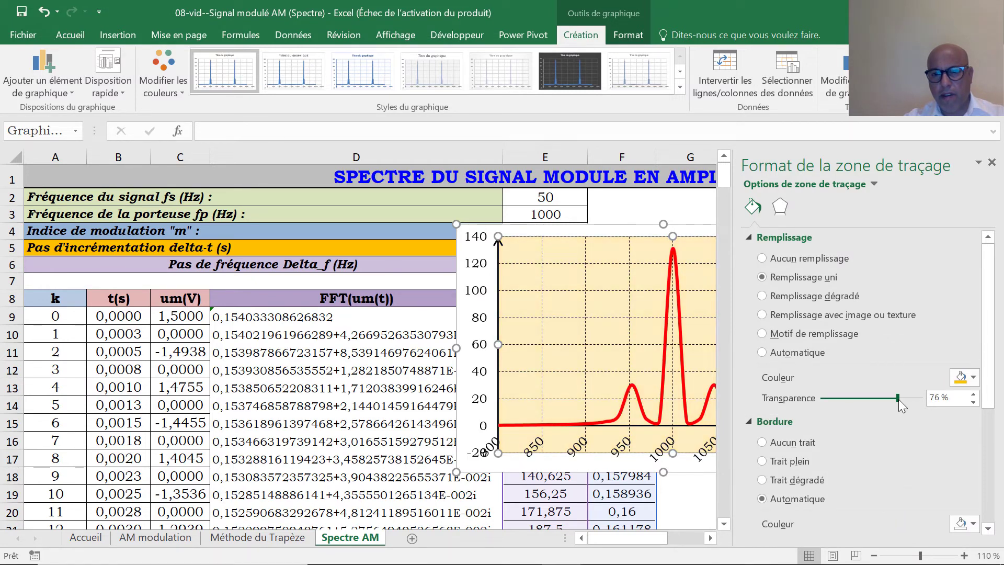
- Recolour the spectrum curve with the recently used blue
left_click(682, 334)
left_click(971, 361)
left_click(873, 501)
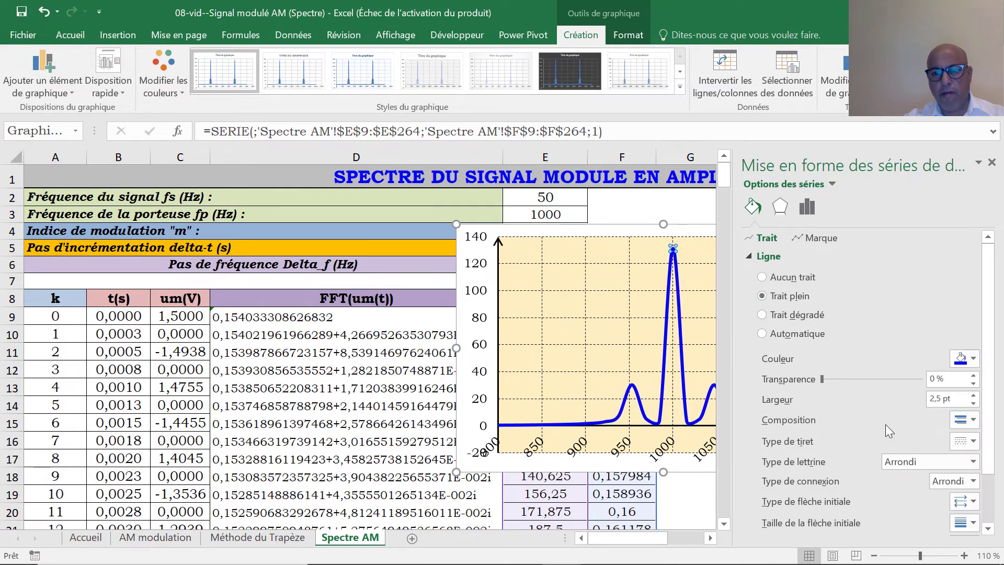
left_click(991, 163)
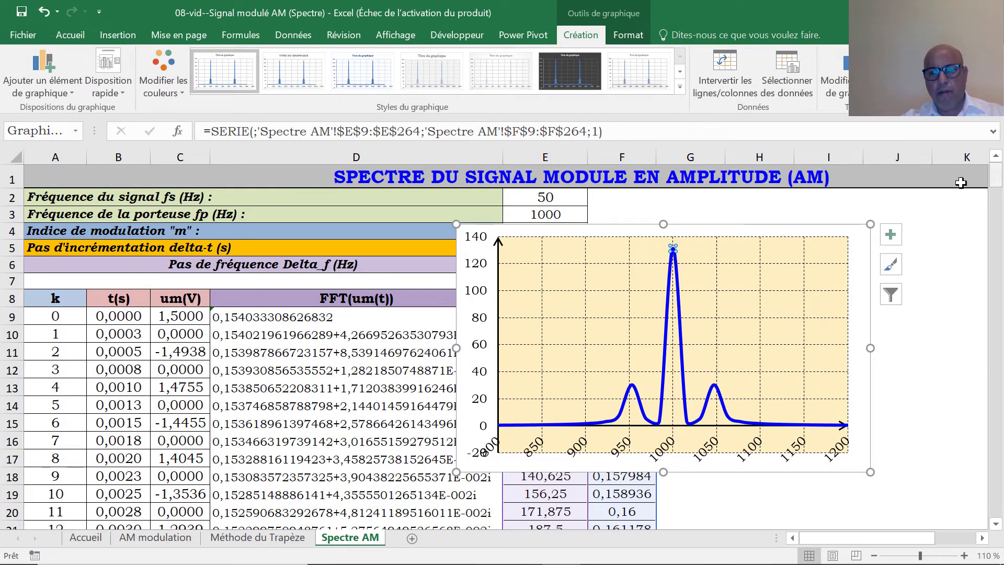
- Set the vertical axis's minimum to 0 and shift the chart rightwards and down to uncover column D and cells E4:E5
double_click(491, 403)
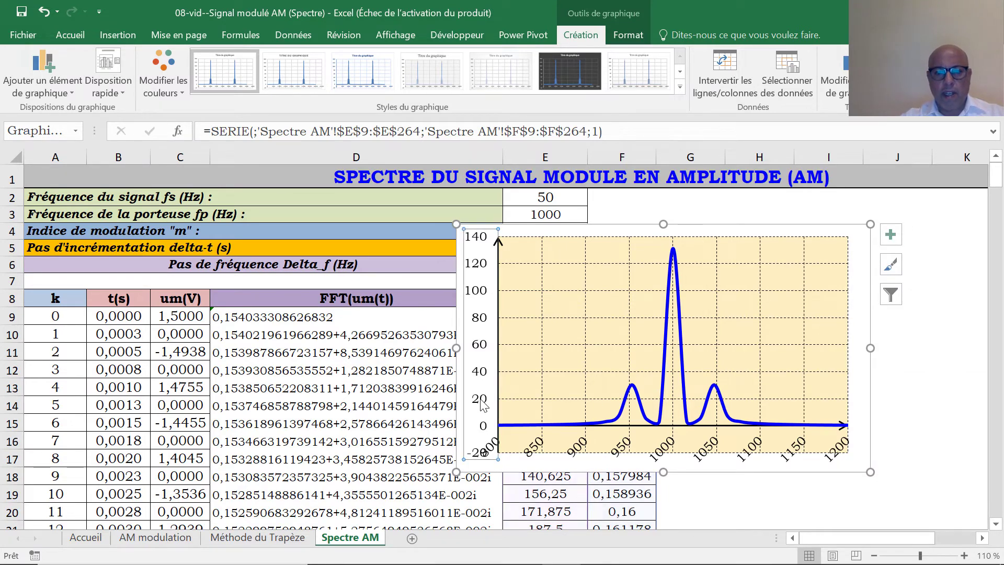
left_click_drag(891, 272, 784, 273)
type("0")
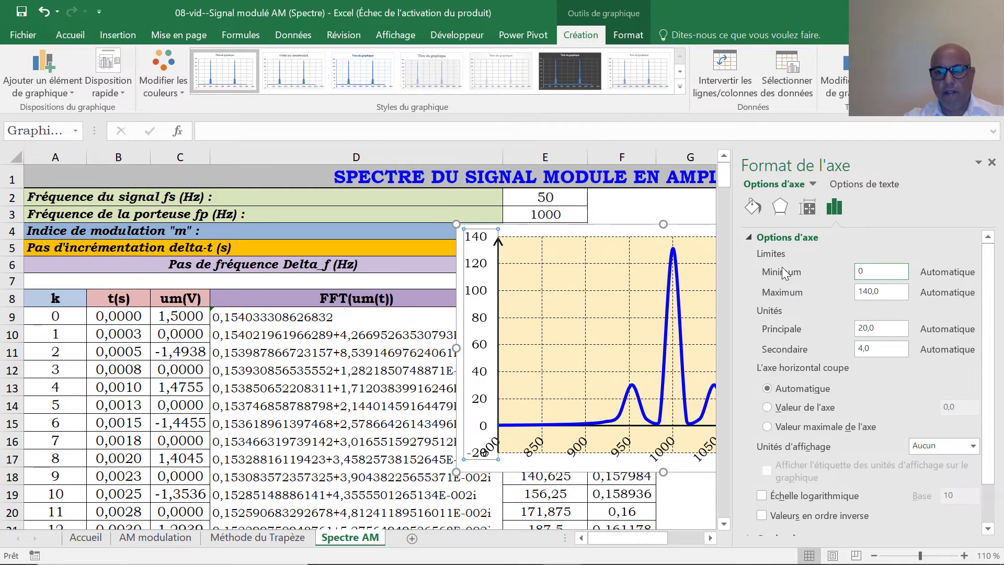
left_click(419, 335)
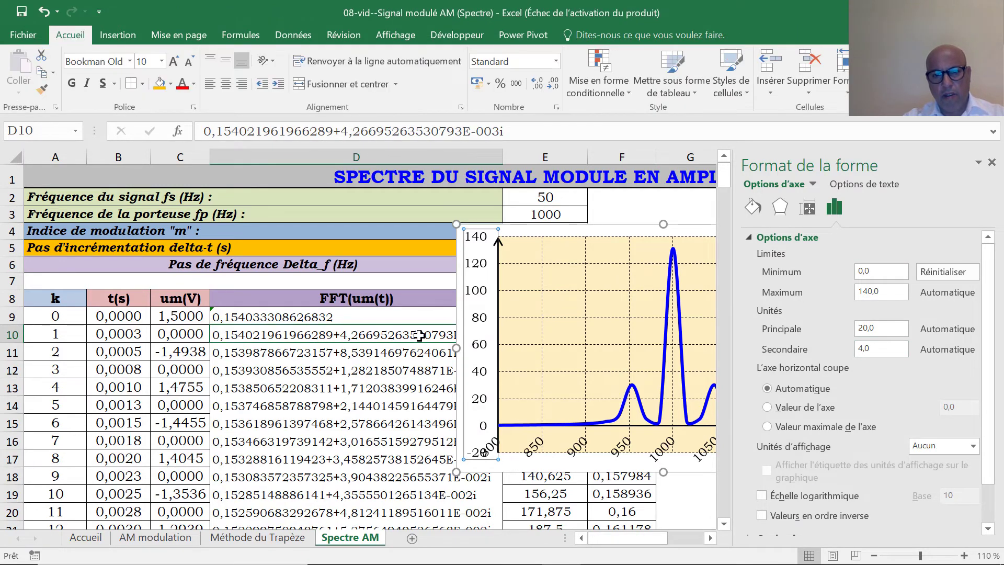
left_click(992, 162)
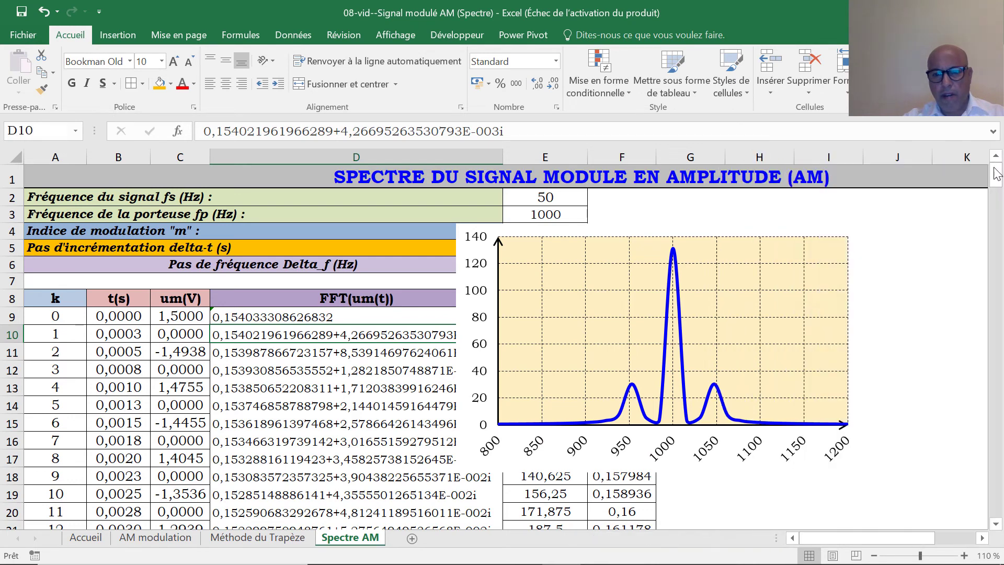
left_click(849, 248)
left_click_drag(849, 248, 907, 280)
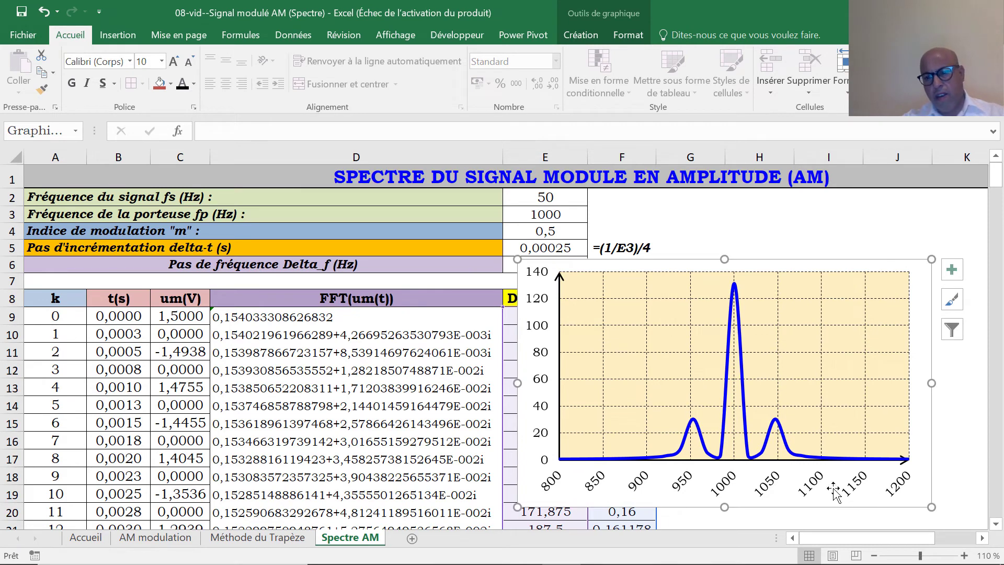
- Add a primary horizontal axis title to the chart reading "Fréquence (Hz)"
left_click(806, 489)
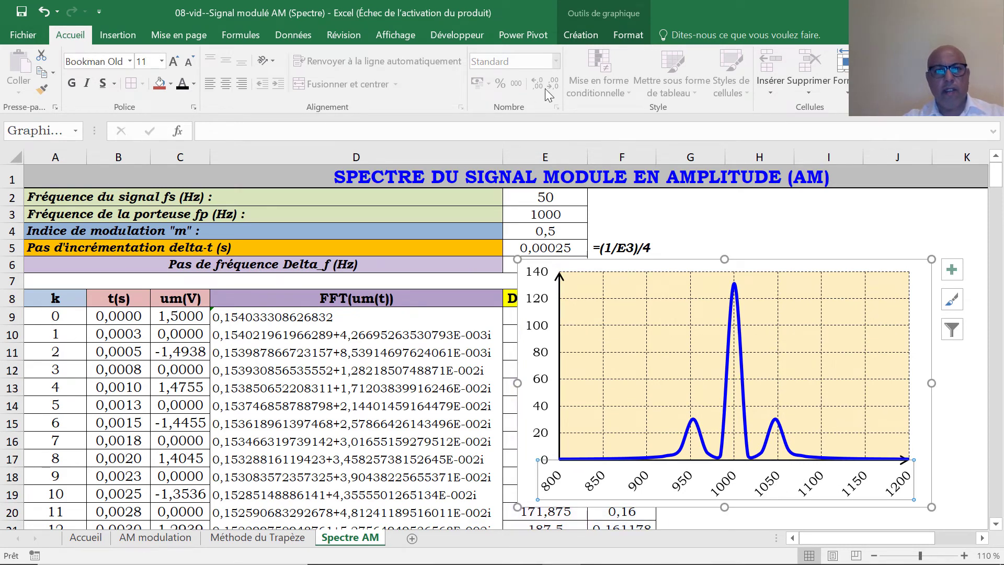
left_click(576, 33)
left_click(35, 78)
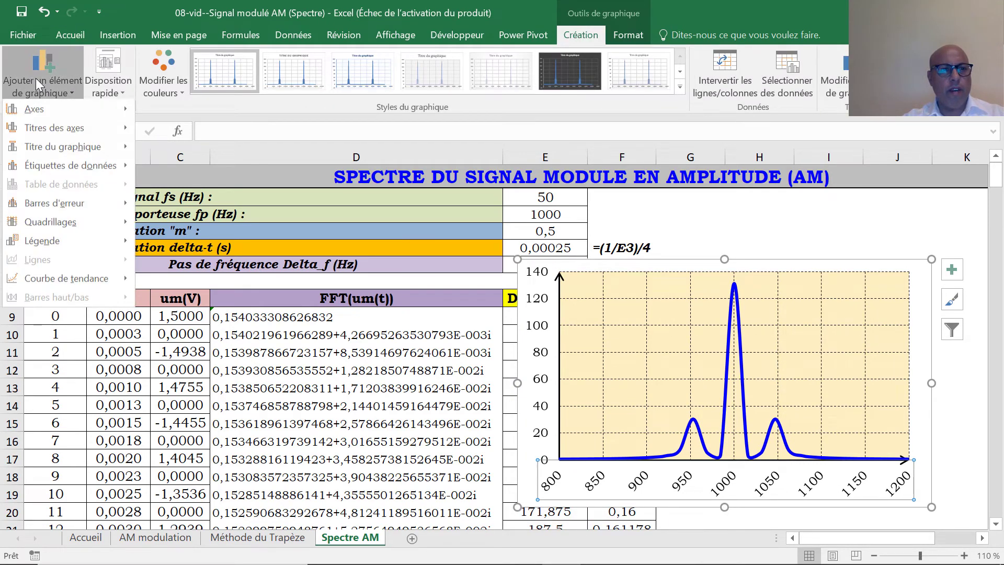
mouse_move(49, 133)
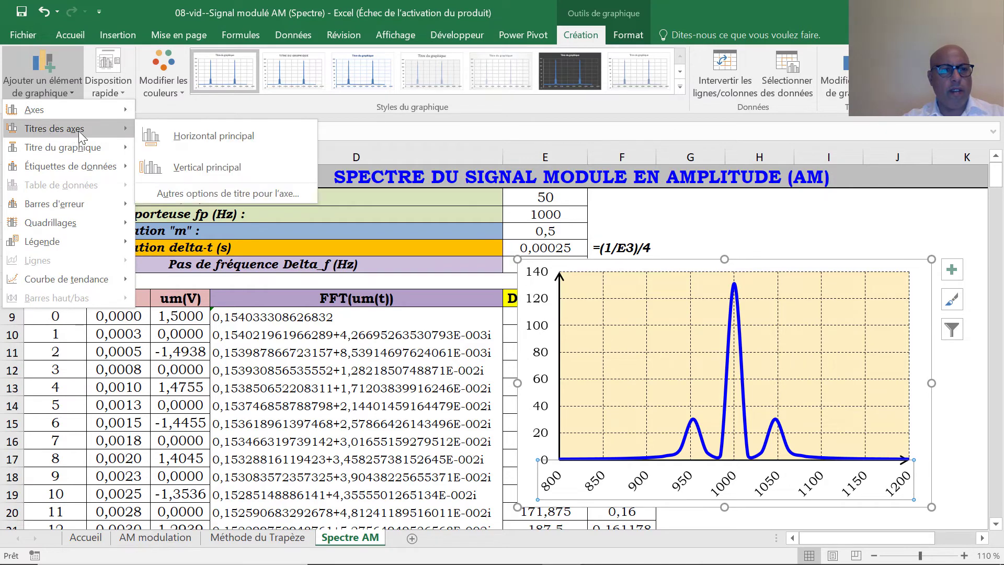
left_click(218, 134)
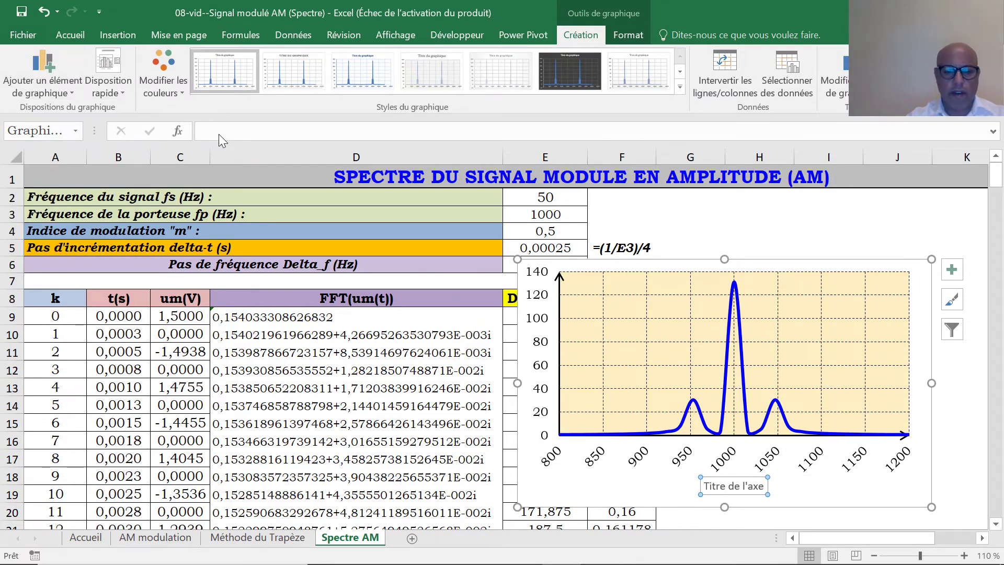
type("Fréquence")
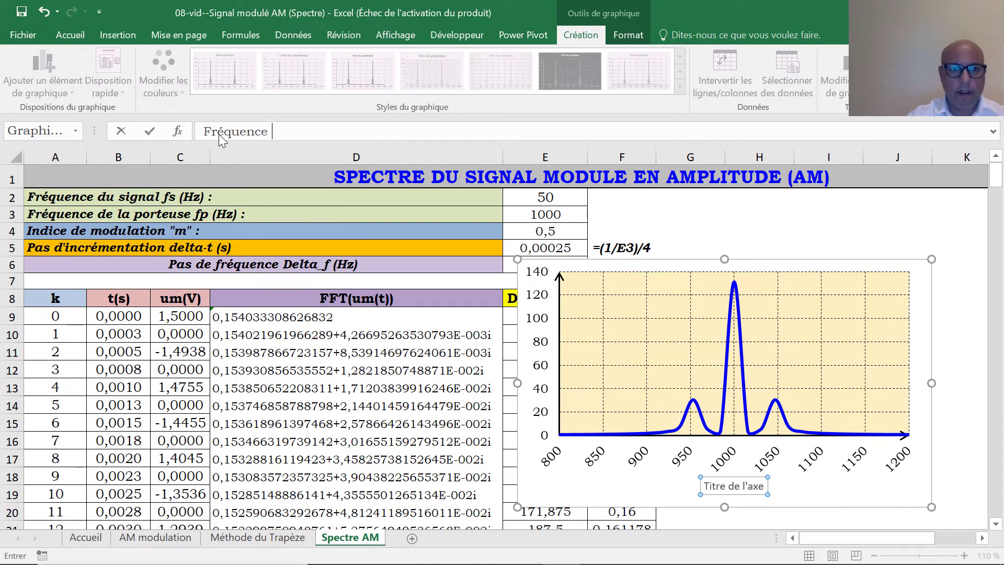
type(" (Hz)")
key("Return")
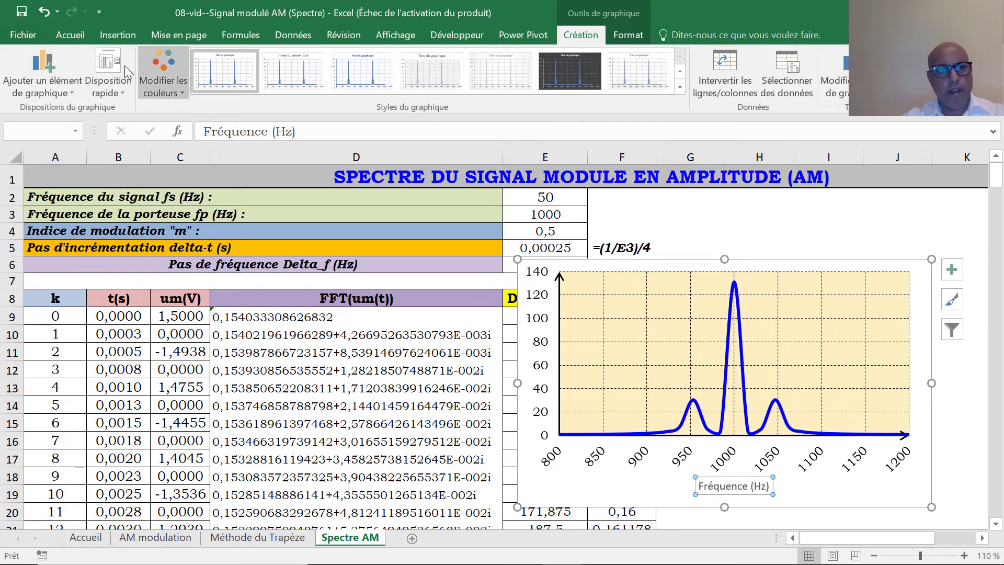
- Format the "Fréquence (Hz)" axis title in Bookman Old Style, 11 pt, bold, italic and black
left_click(69, 35)
left_click(173, 61)
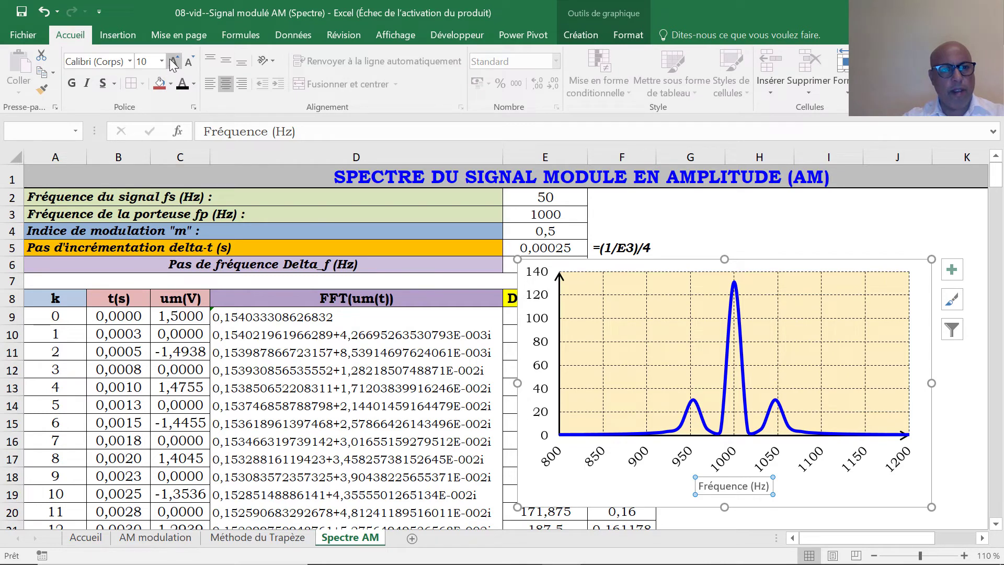
left_click(173, 61)
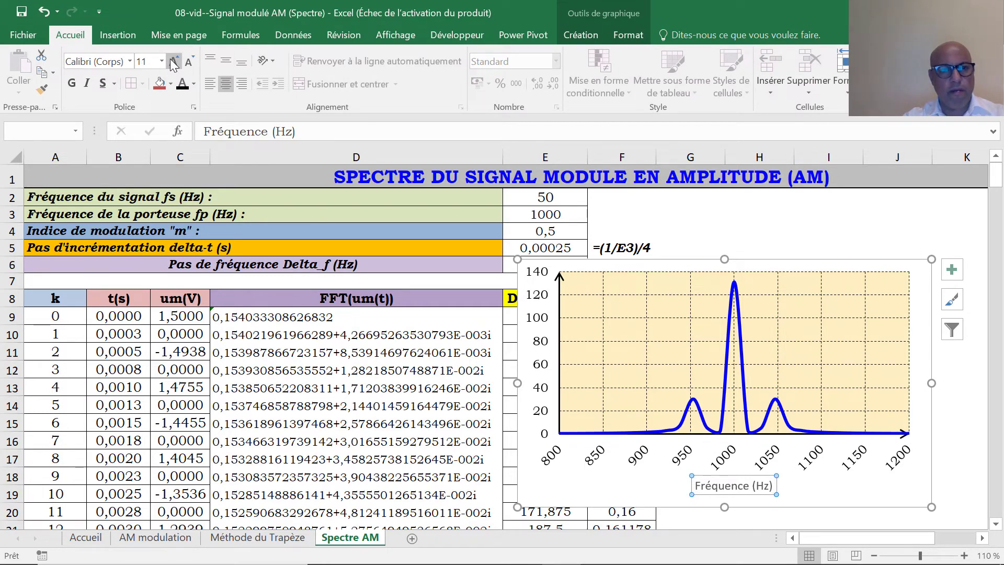
left_click(129, 61)
scroll(130, 314, "down", 2)
left_click(133, 416)
left_click(87, 84)
left_click(193, 84)
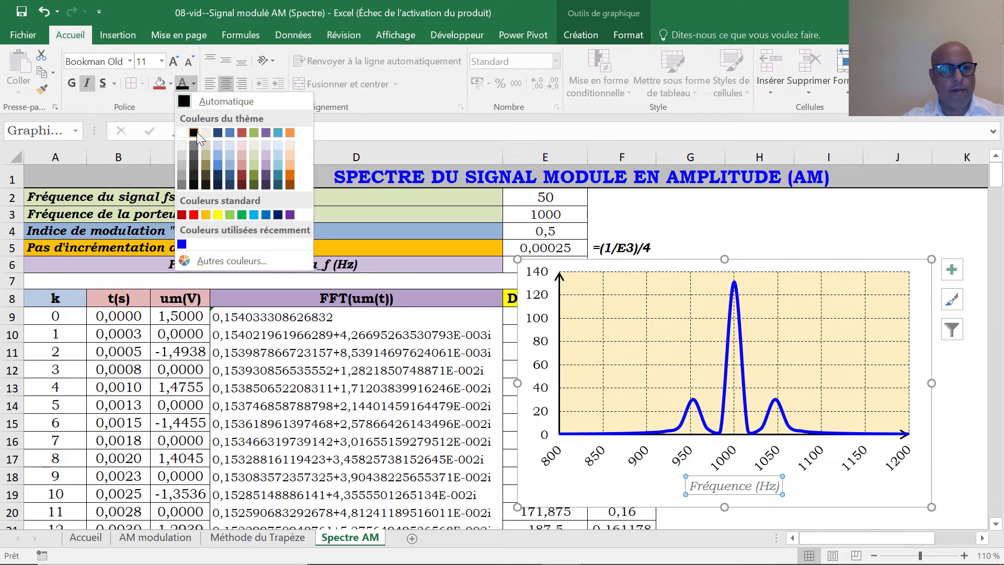
left_click(197, 133)
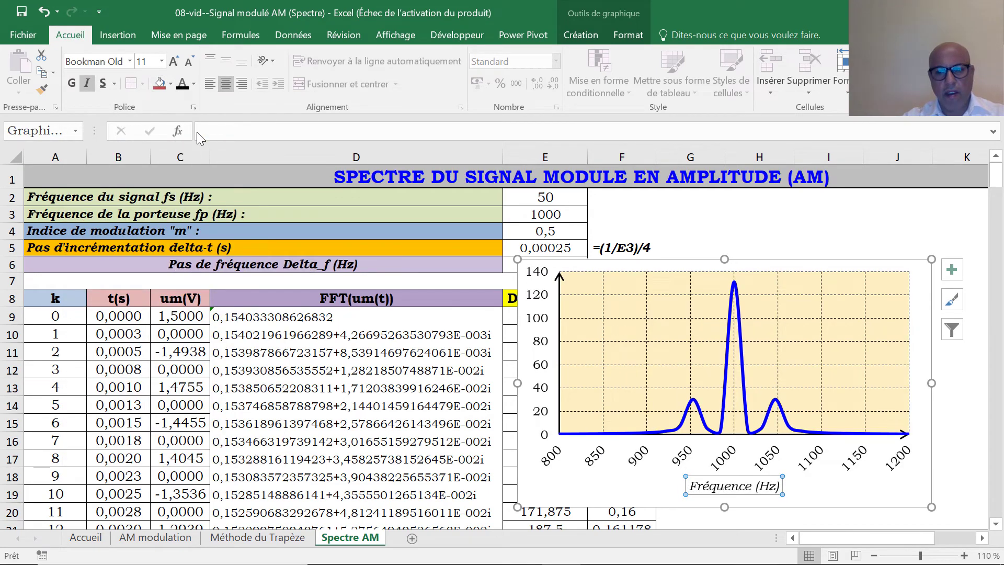
left_click(72, 84)
- Add a primary vertical axis title to the chart reading "Amplitude (dB)"
left_click(531, 339)
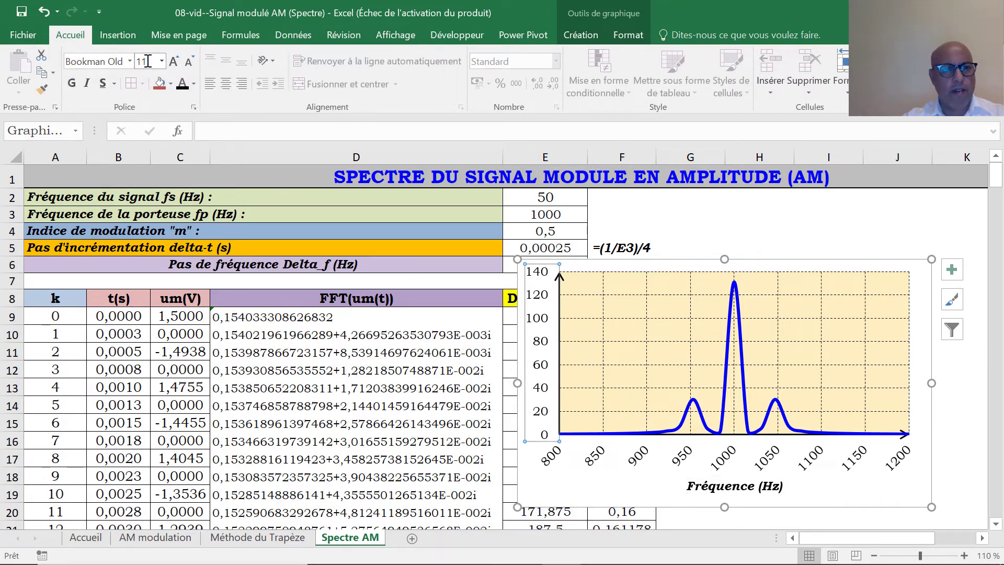
left_click(572, 34)
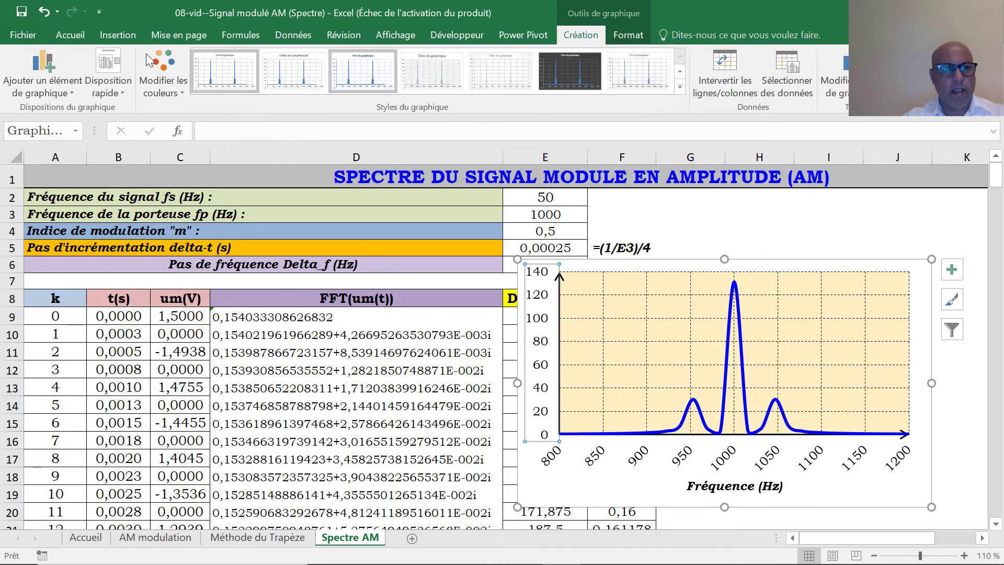
left_click(29, 87)
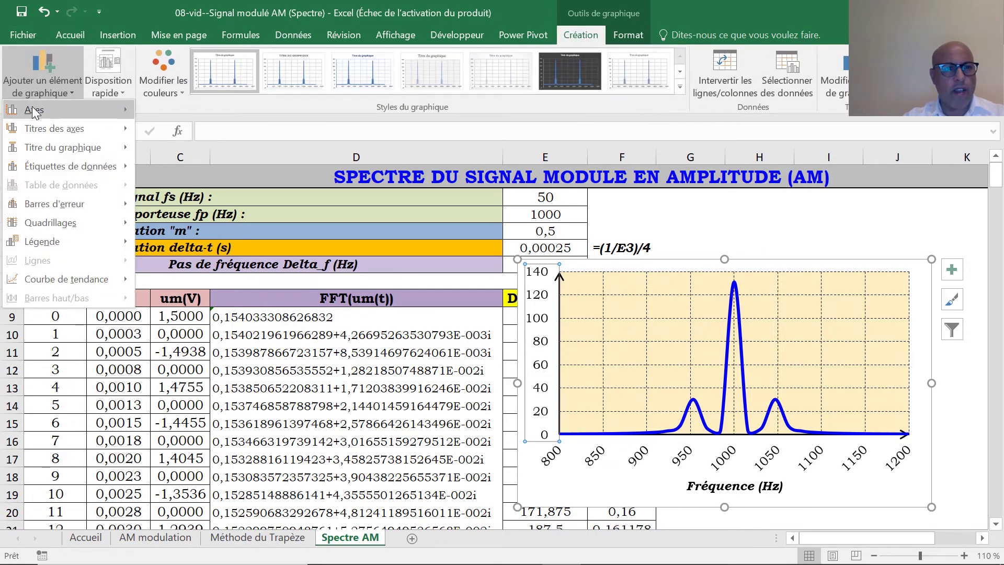
mouse_move(40, 128)
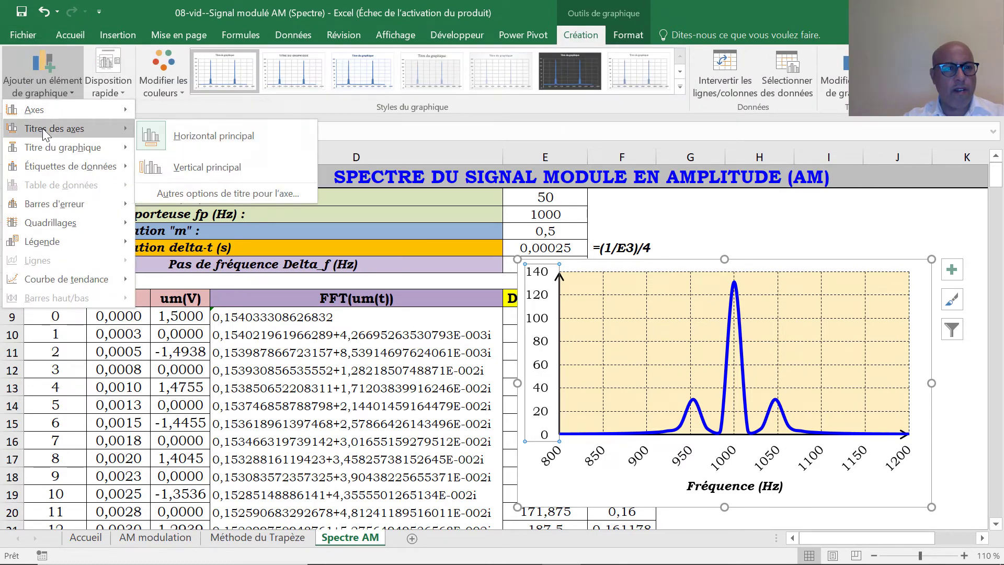
left_click(193, 164)
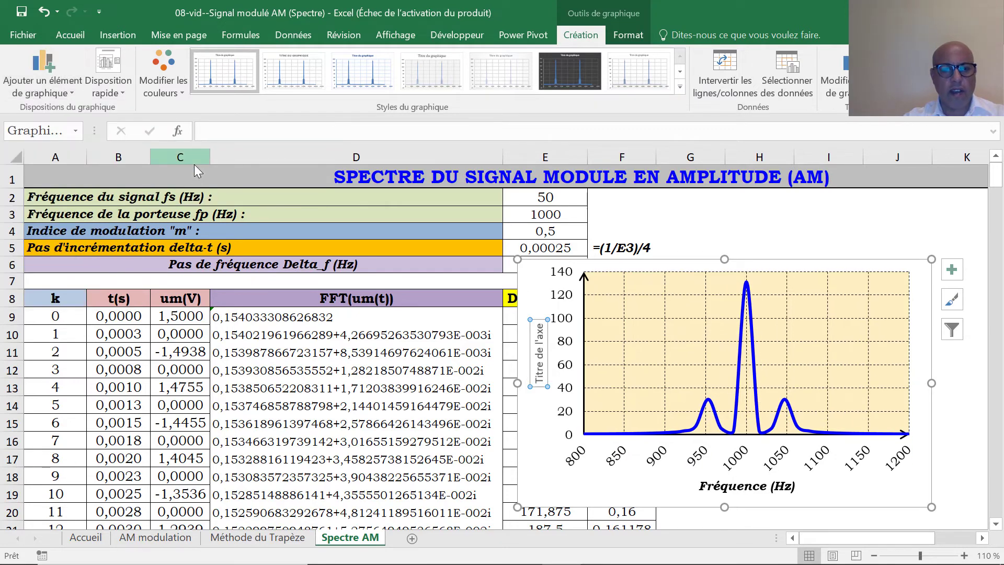
type("Amplitude (dB)")
key("Return")
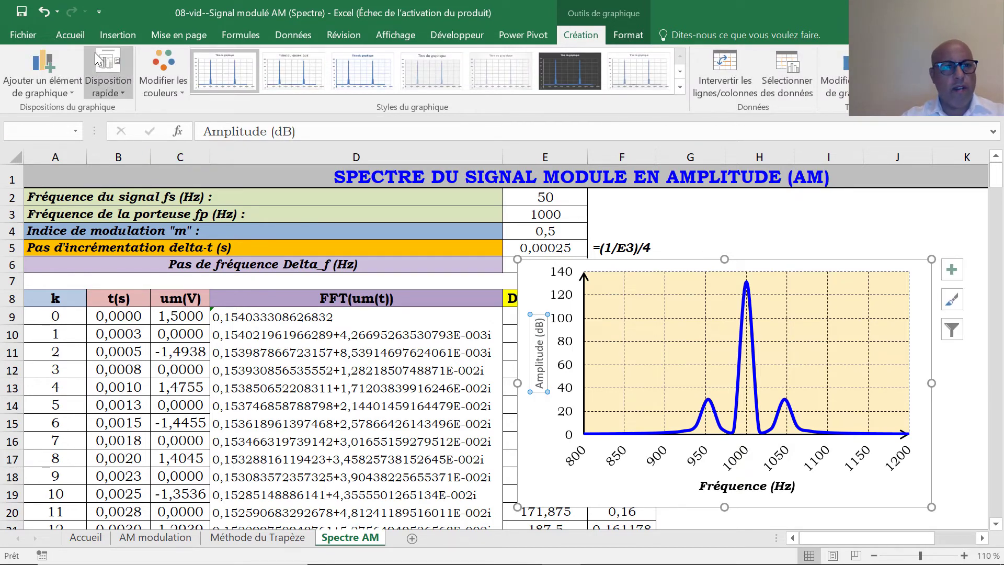
- Format the "Amplitude (dB)" axis title in Bookman Old Style, 11 pt, bold, italic and black
left_click(70, 34)
left_click(175, 62)
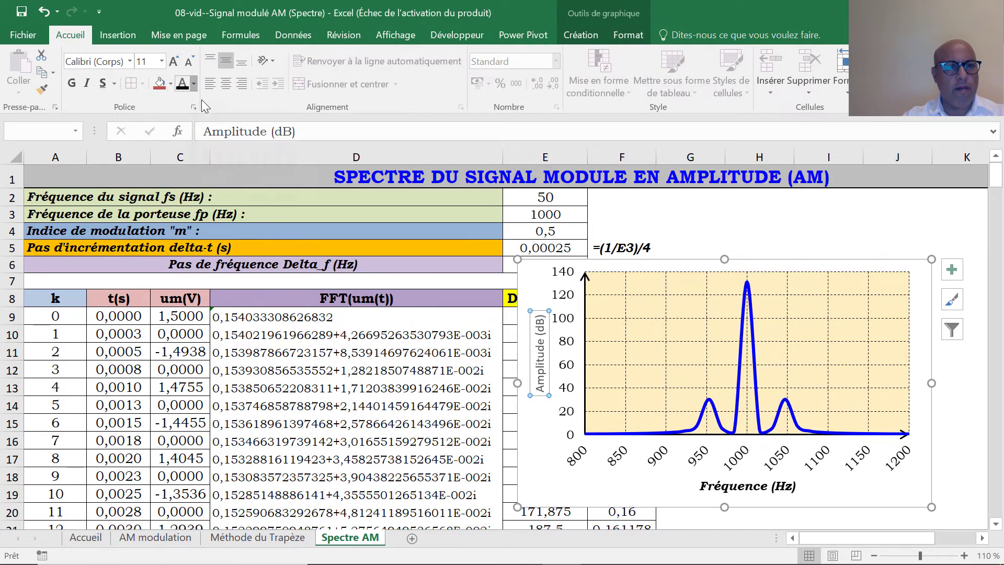
left_click(194, 84)
left_click(86, 84)
left_click(73, 84)
left_click(129, 61)
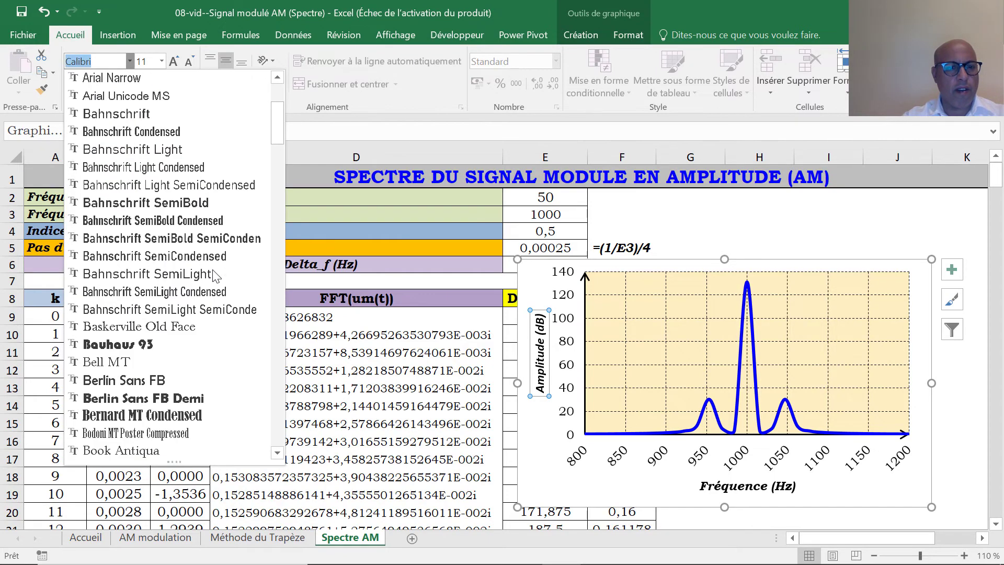
scroll(173, 314, "down", 2)
left_click(172, 361)
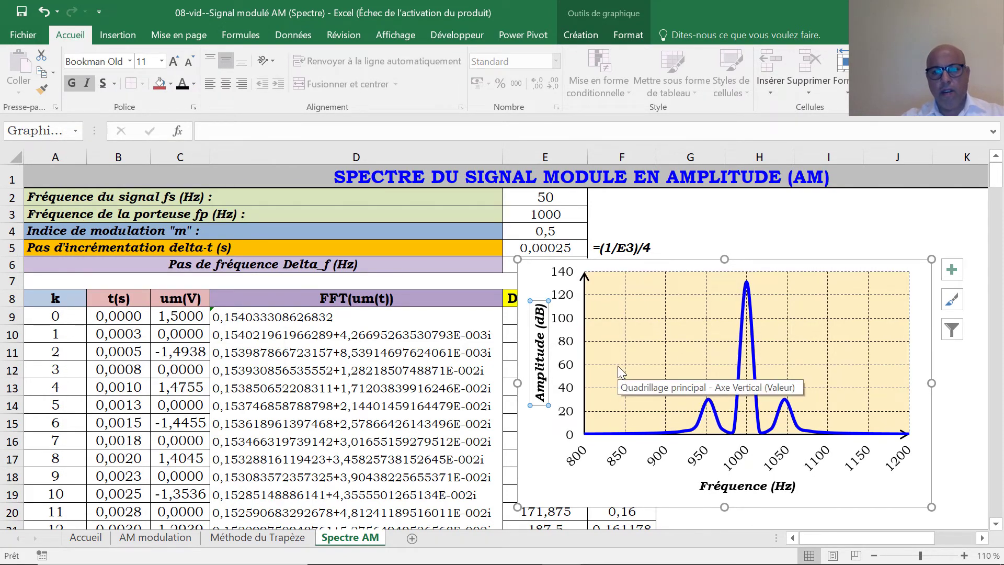
- Move the chart up and slightly left so that its upper edge sits at about row 3, and deselect it
left_click_drag(933, 346, 917, 318)
left_click_drag(917, 255, 911, 232)
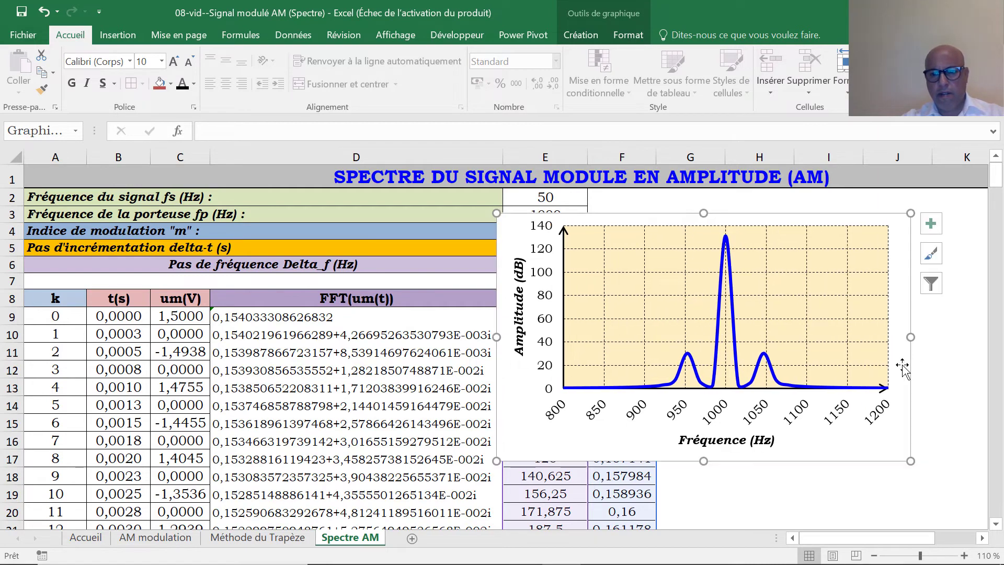
left_click(951, 418)
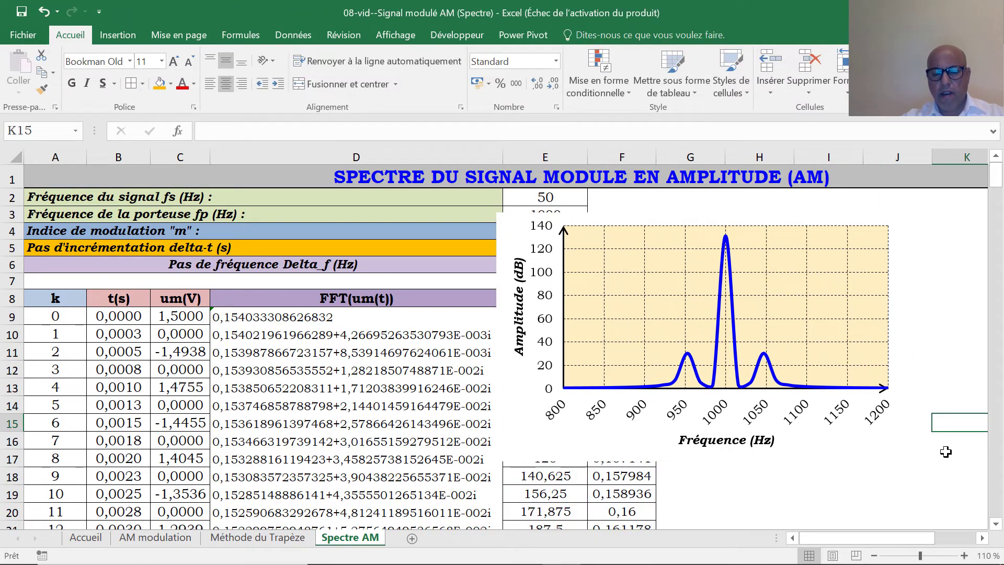
- Shorten the chart series' amplitude range to F9:F83 by resizing its highlighted source range, and return to the chart
mouse_move(848, 390)
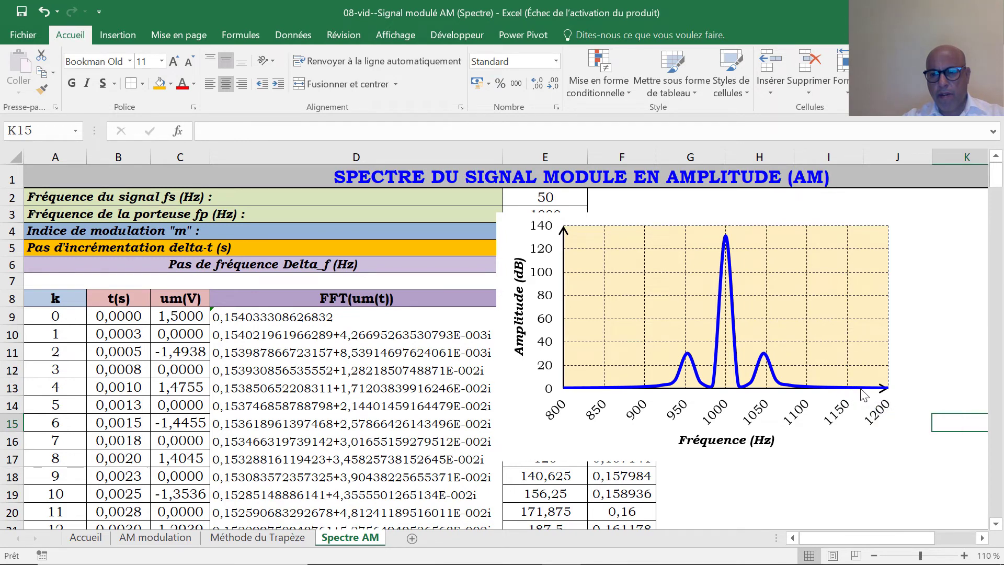
left_click(722, 372)
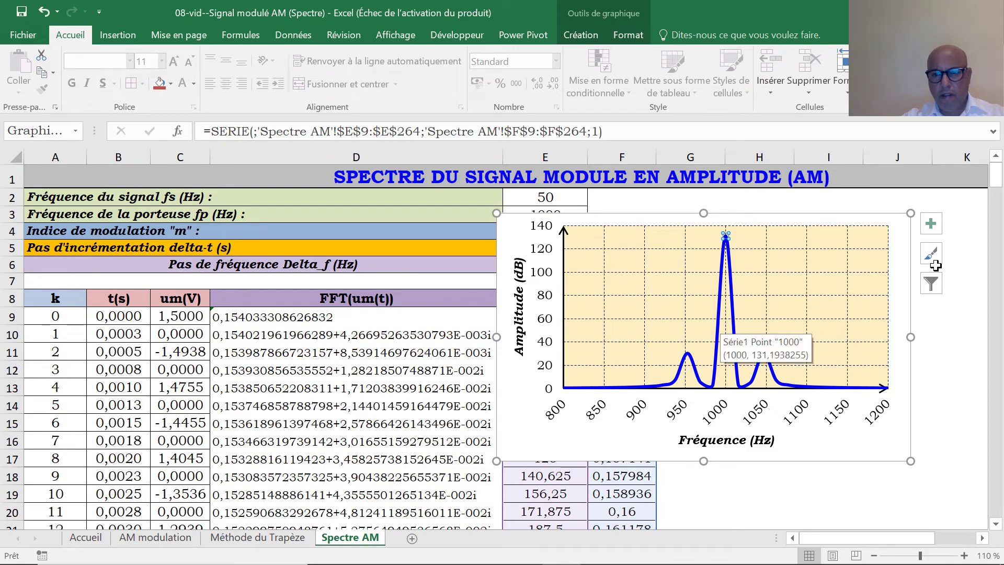
left_click_drag(995, 175, 978, 455)
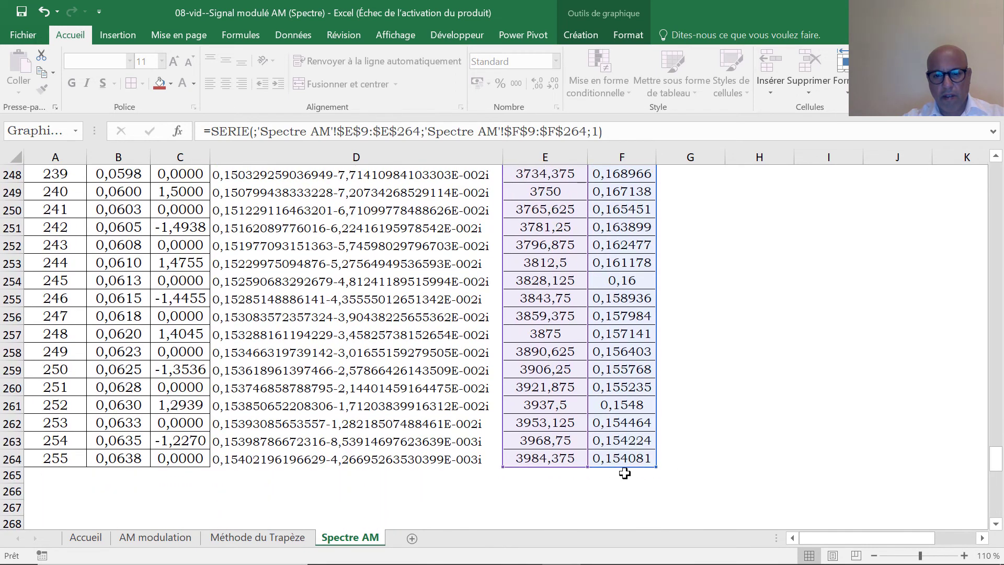
left_click_drag(498, 466, 520, 460)
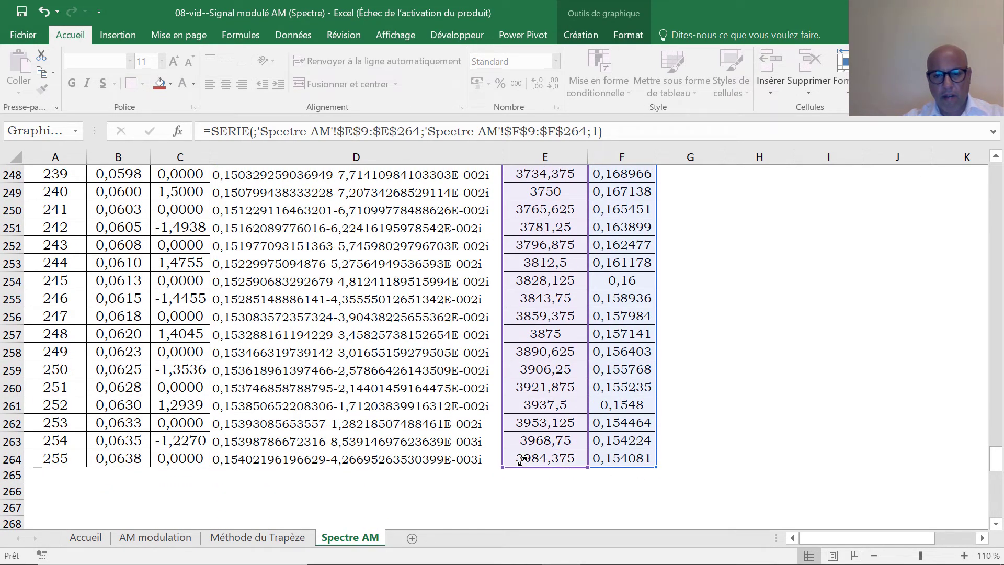
left_click_drag(652, 462, 649, 485)
left_click_drag(995, 249, 998, 131)
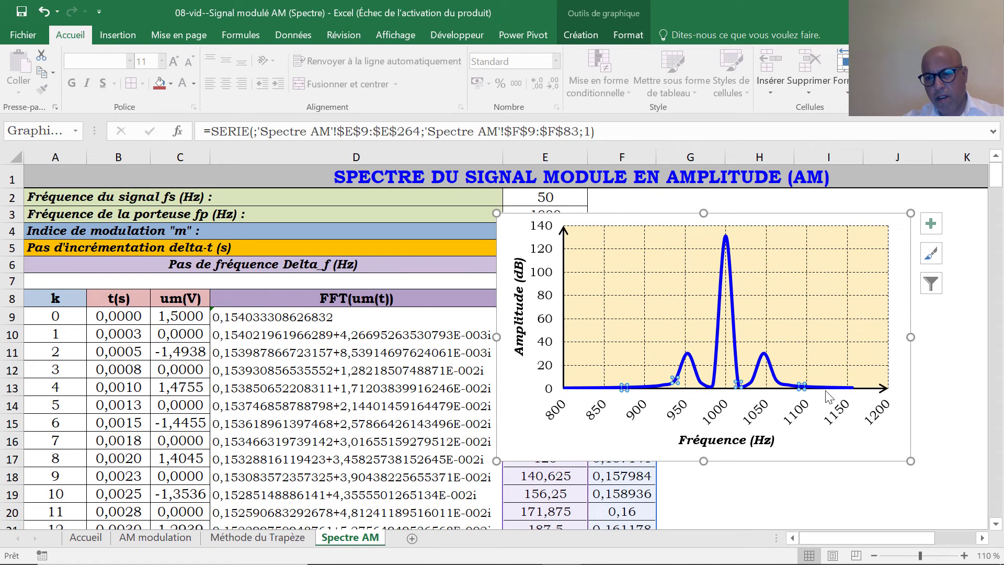
left_click(969, 368)
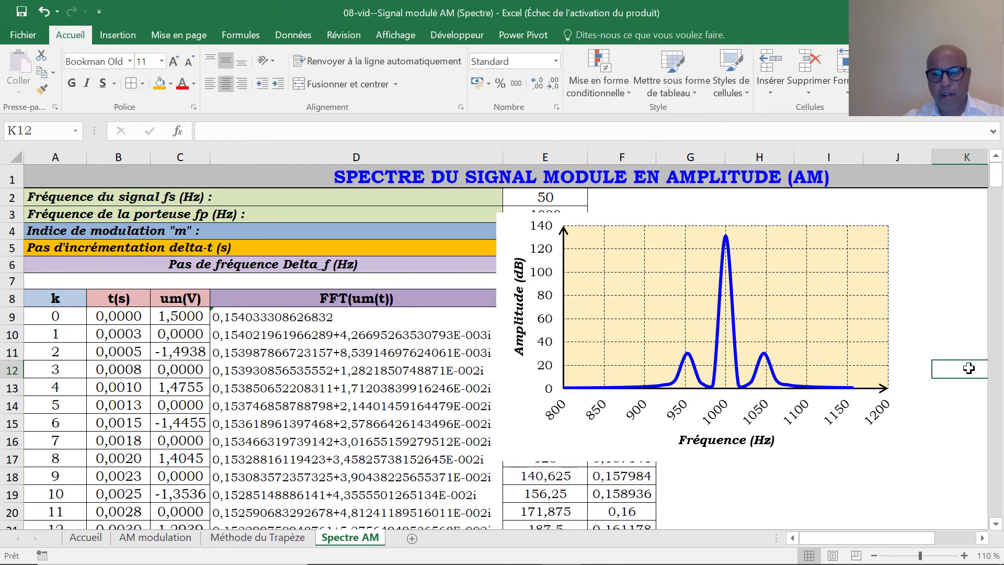
- Enlarge the chart downward and shift it slightly right and up so that column D is uncovered
left_click(587, 257)
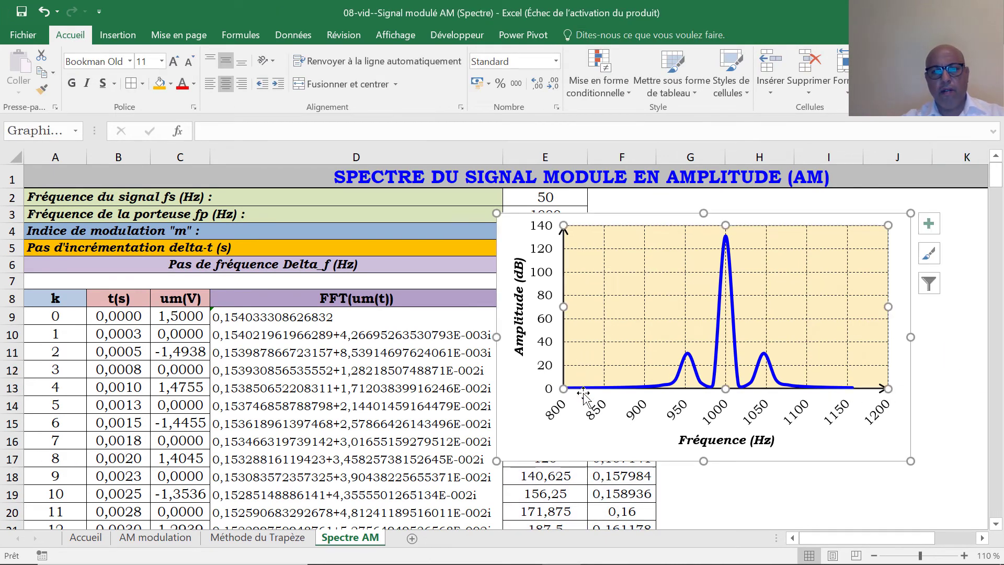
left_click_drag(499, 460, 494, 503)
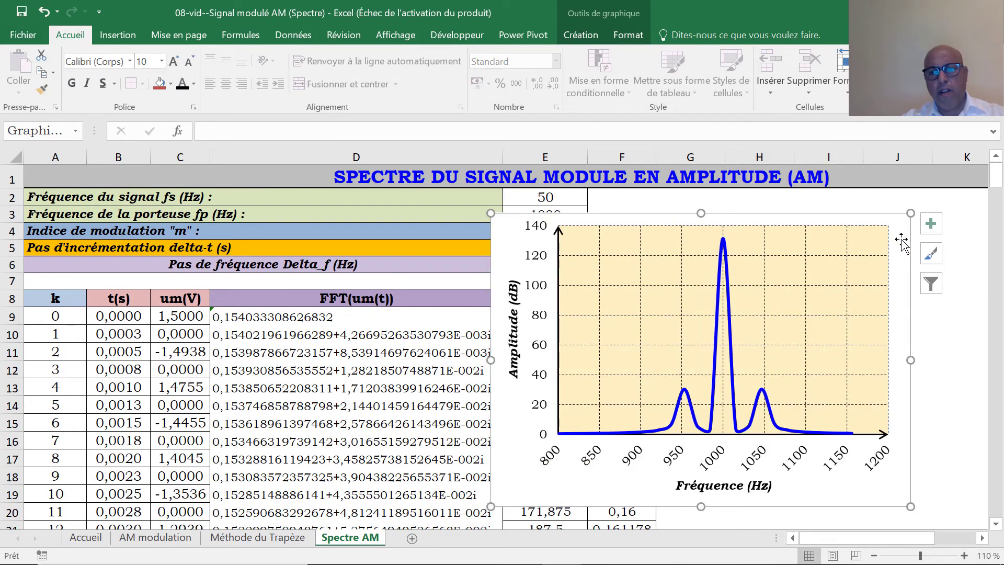
left_click_drag(913, 220, 926, 215)
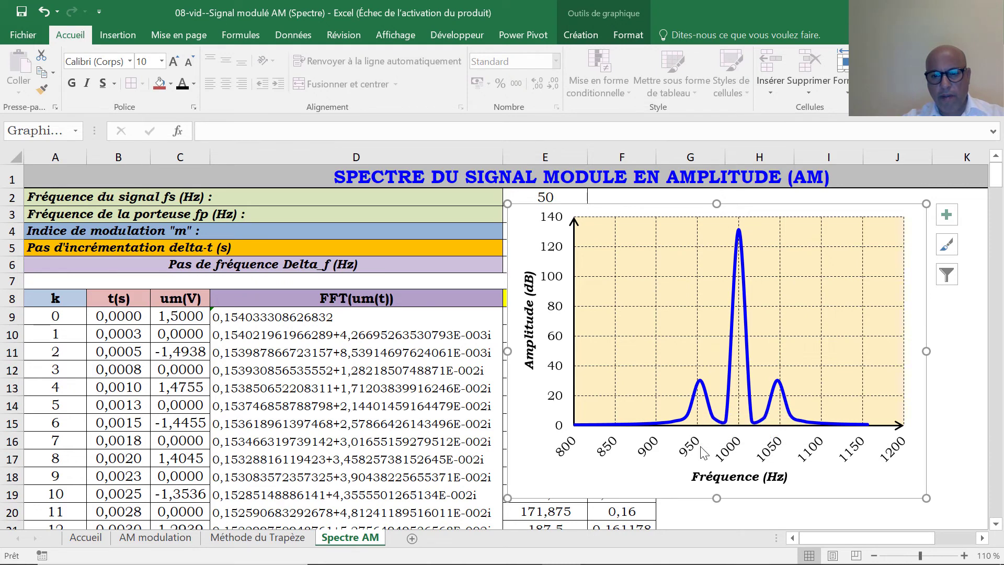
- Insert a blank equation box on the worksheet, with a cell selected instead of the chart
left_click(118, 35)
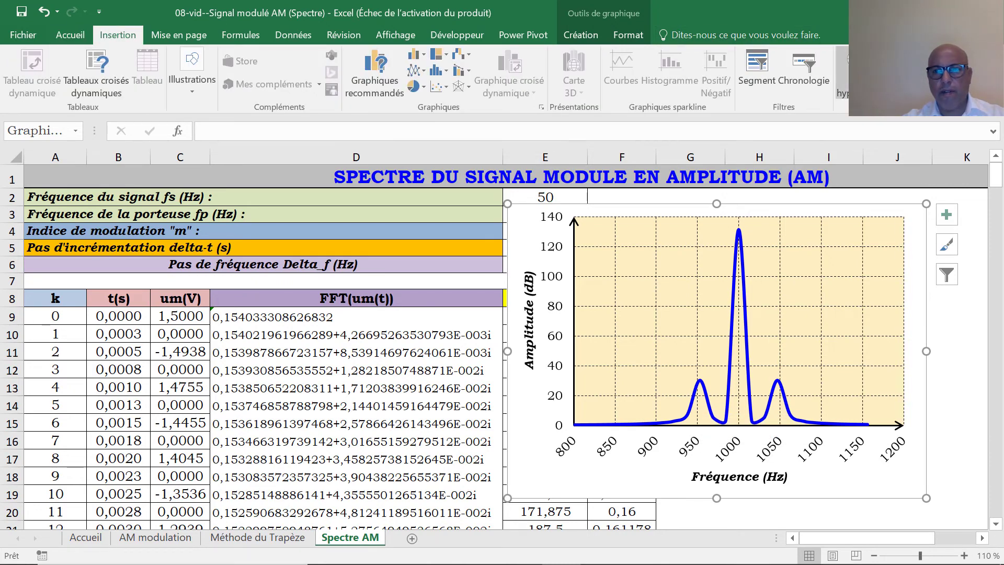
left_click(937, 76)
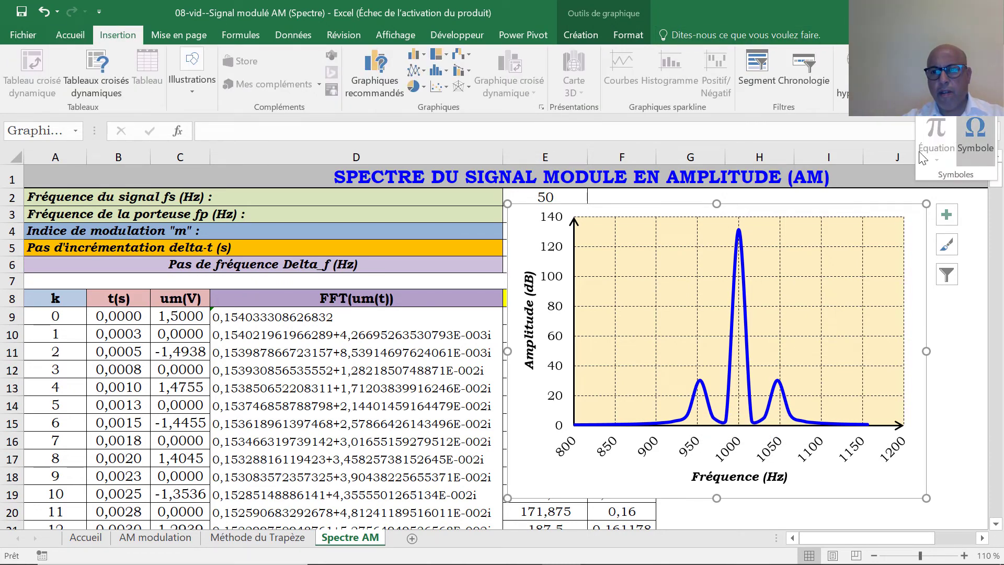
left_click(408, 336)
left_click(400, 330)
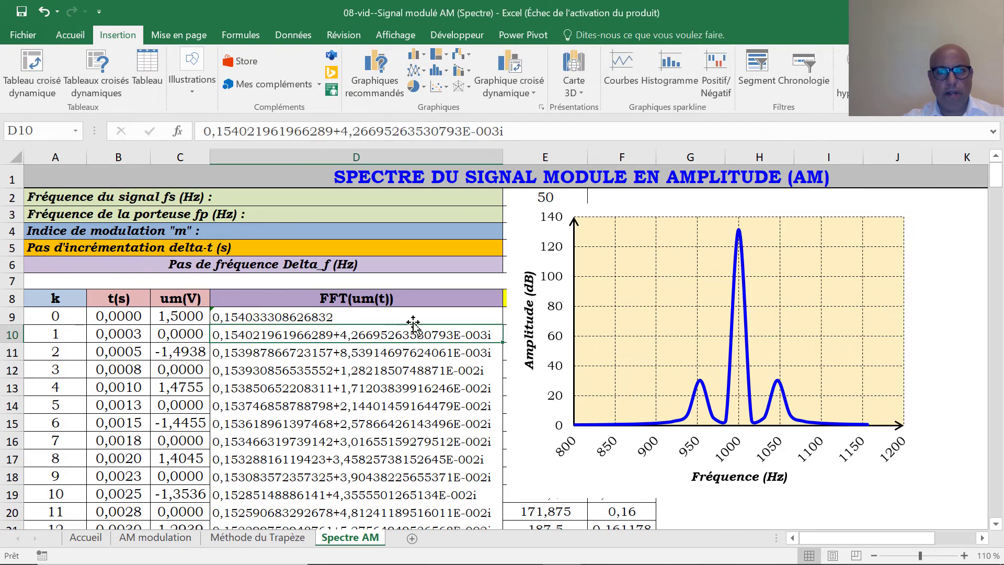
left_click(941, 73)
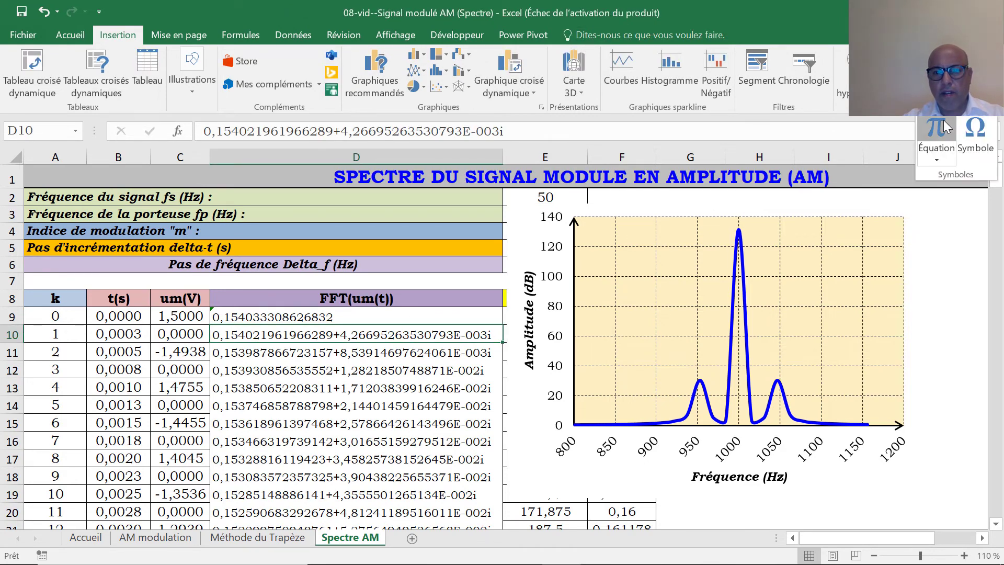
left_click(943, 122)
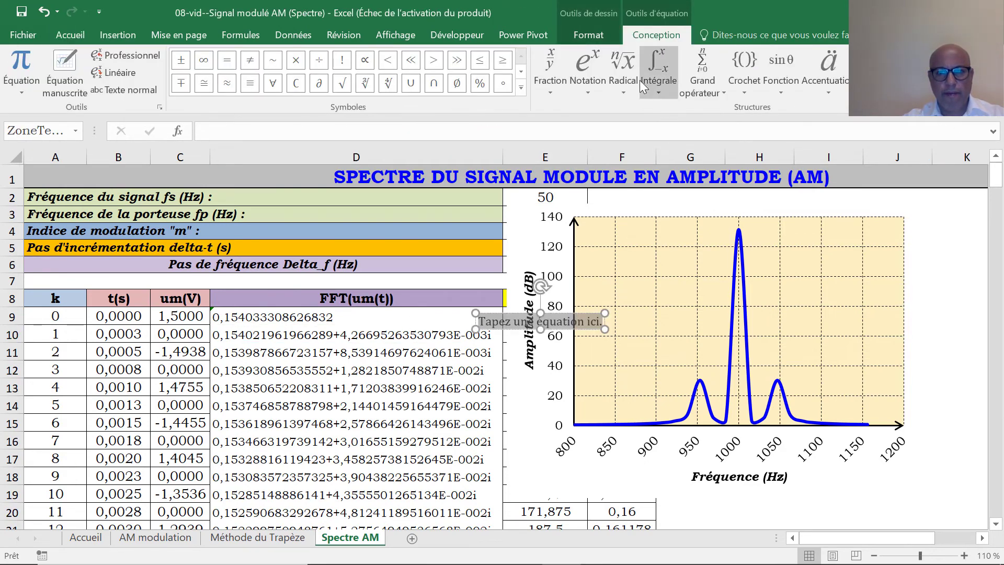
- Write the expression f − f in the equation box, with subscript p on the first f and subscript s on the second
left_click(599, 79)
left_click(670, 163)
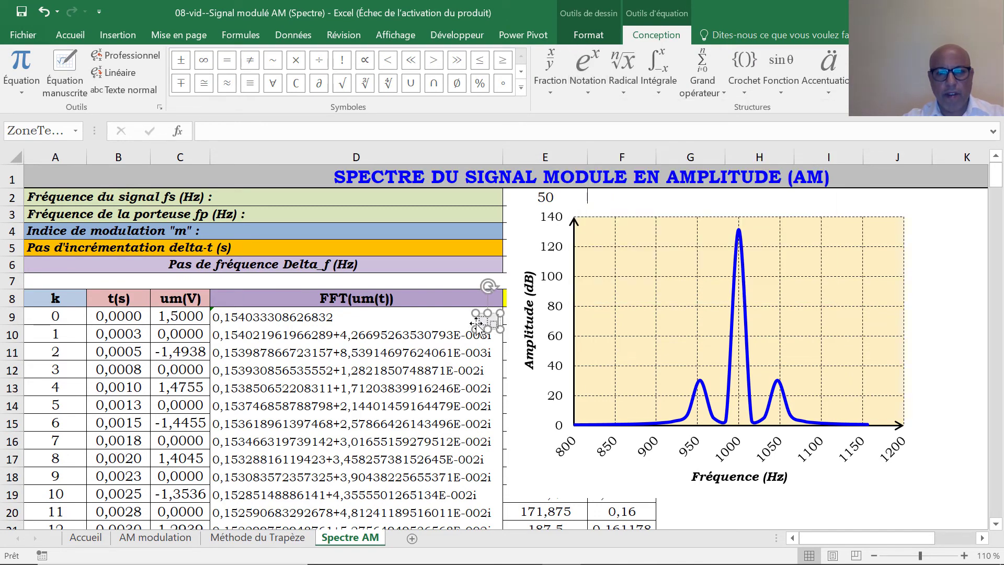
type("f")
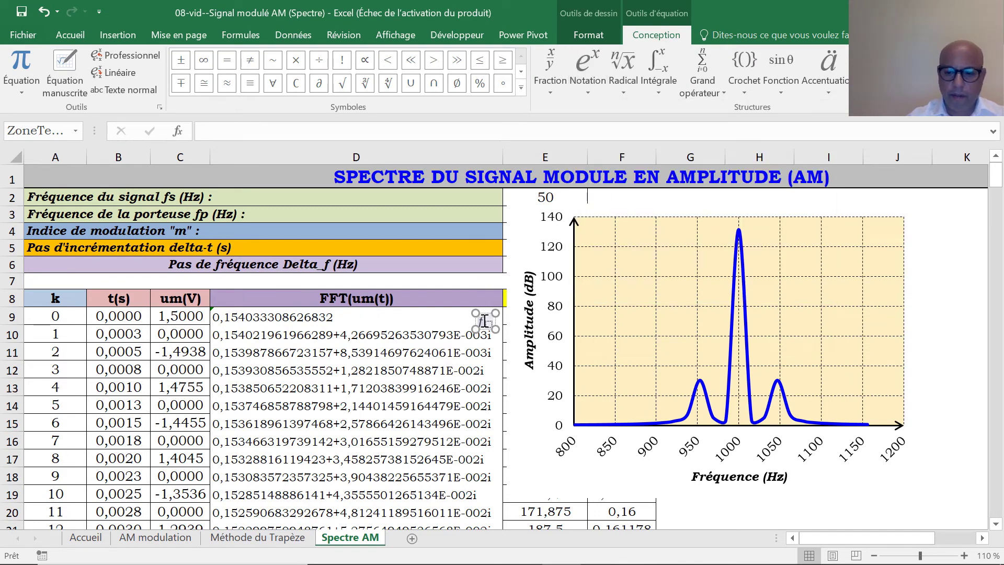
type("p")
key("Right")
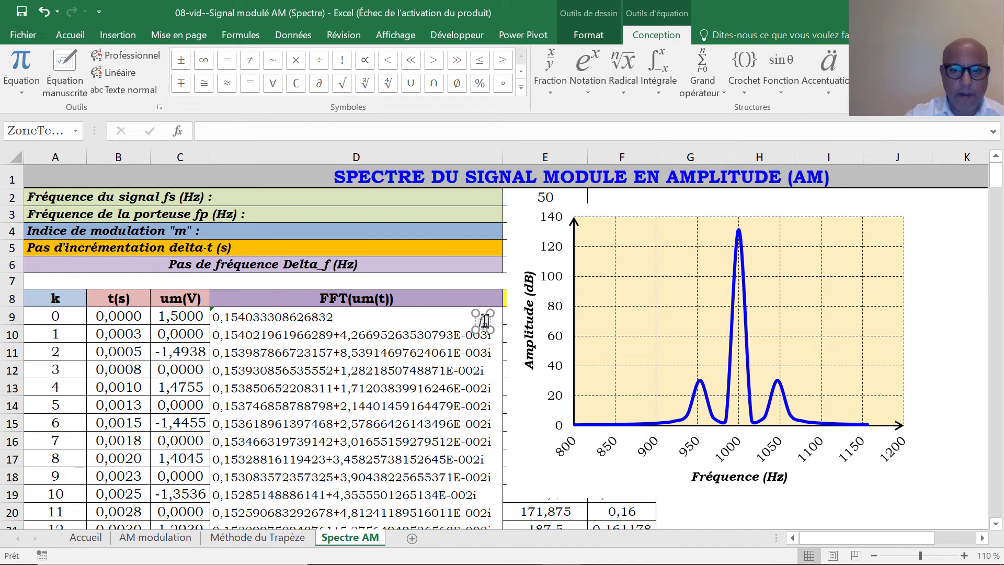
type("-")
left_click(595, 86)
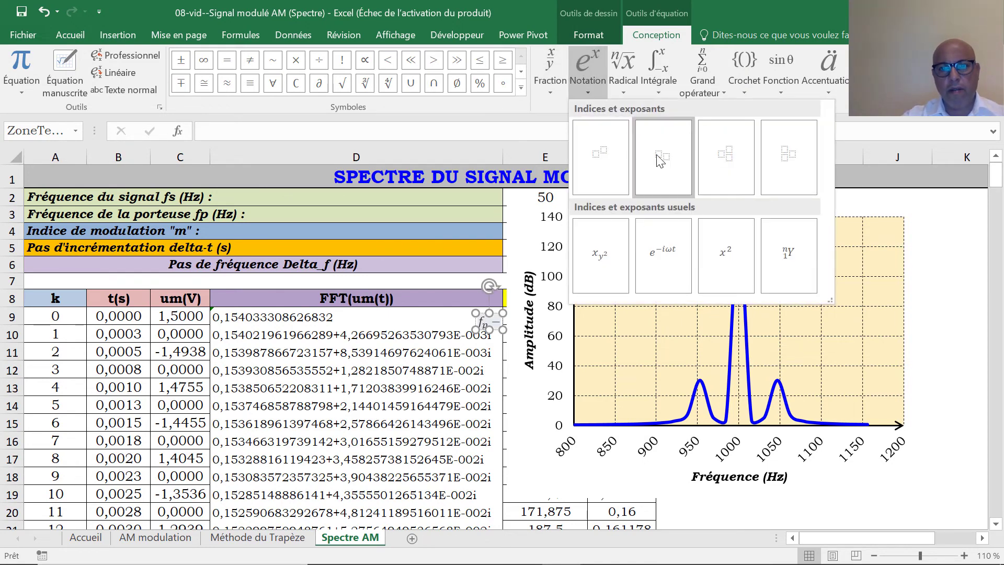
left_click(656, 154)
type("f")
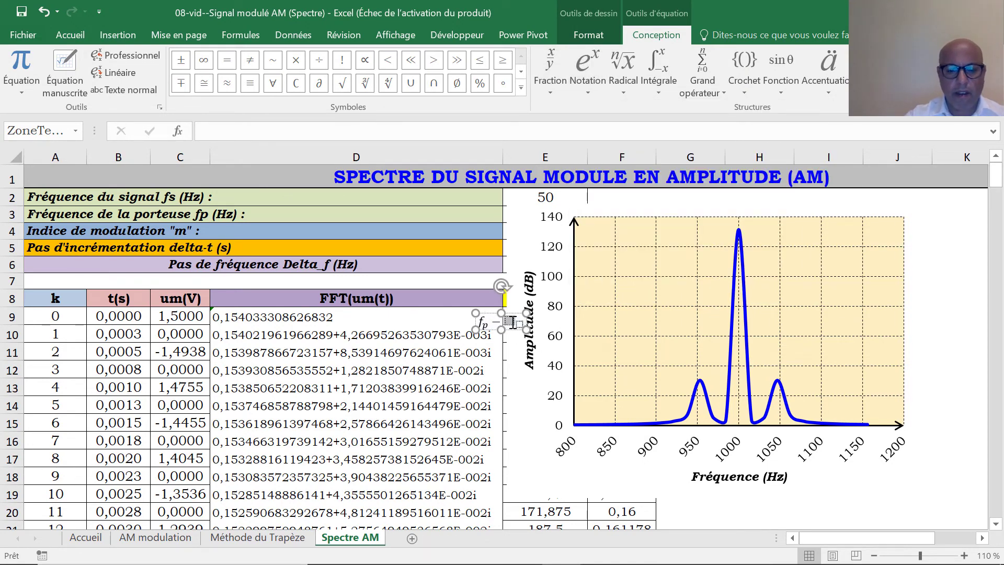
type("s")
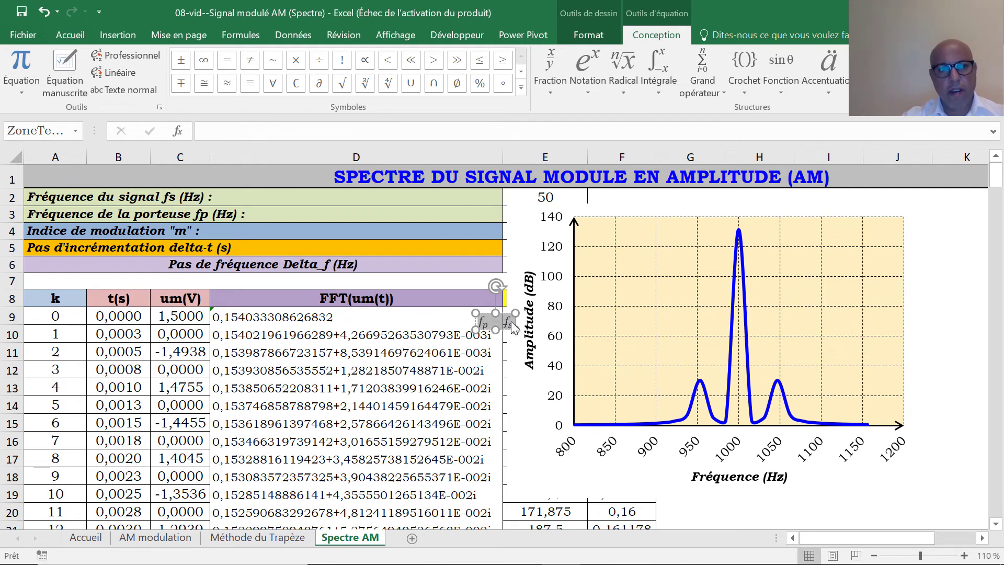
- Format the f_p − f_s equation in 14 pt, bold and red, and place it above the chart's peak near 950 Hz
left_click(70, 35)
left_click(174, 62)
left_click(174, 62)
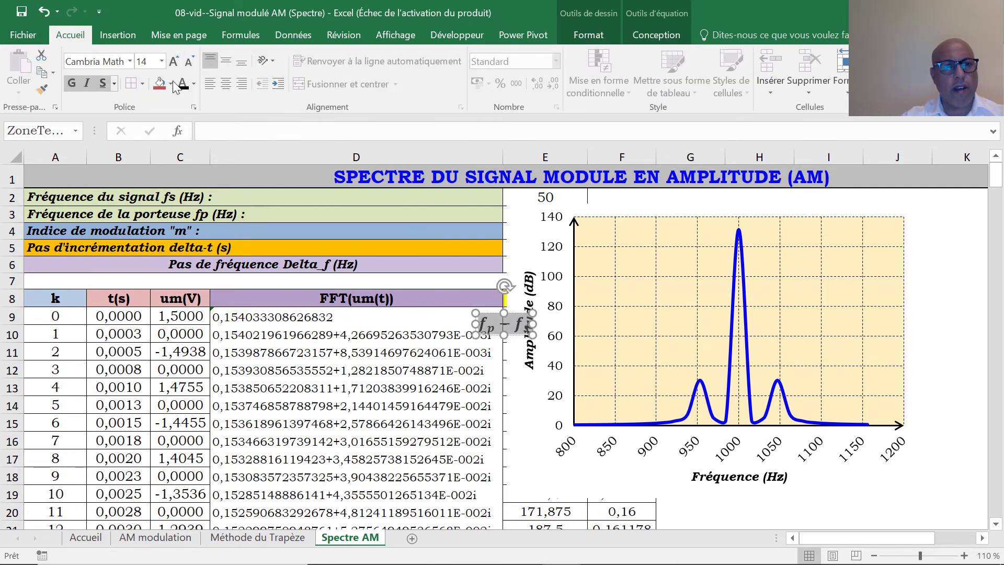
left_click(193, 84)
left_click(193, 213)
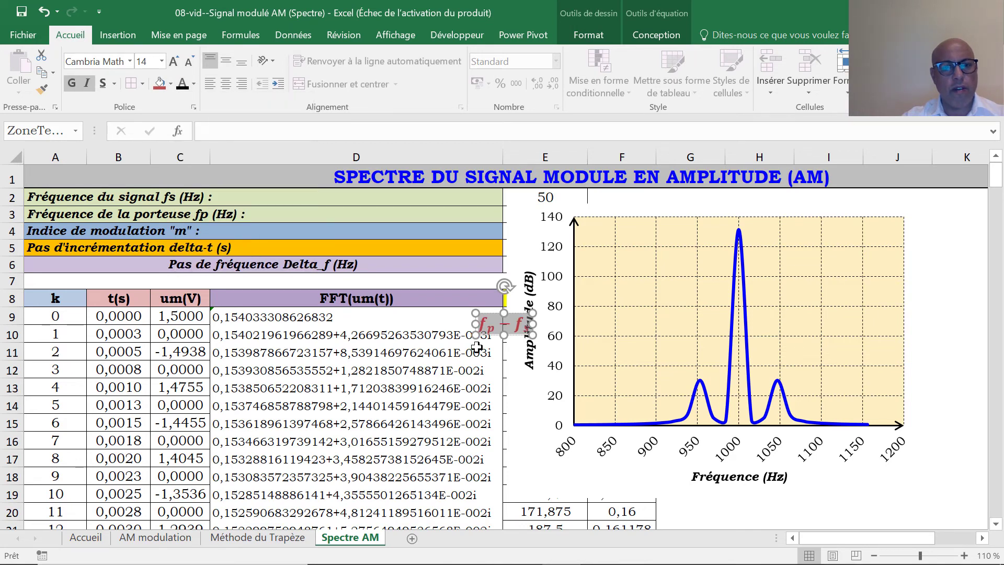
left_click_drag(490, 314, 685, 352)
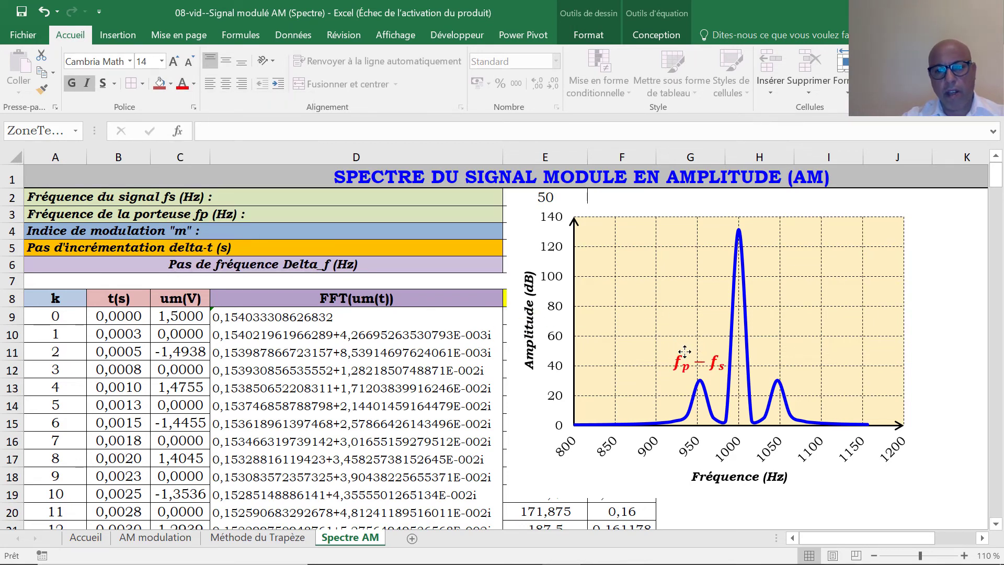
- Copy the f_p − f_s label, place the copy above the peak near 1050 Hz and change it to f_p + f_s
left_click(684, 355)
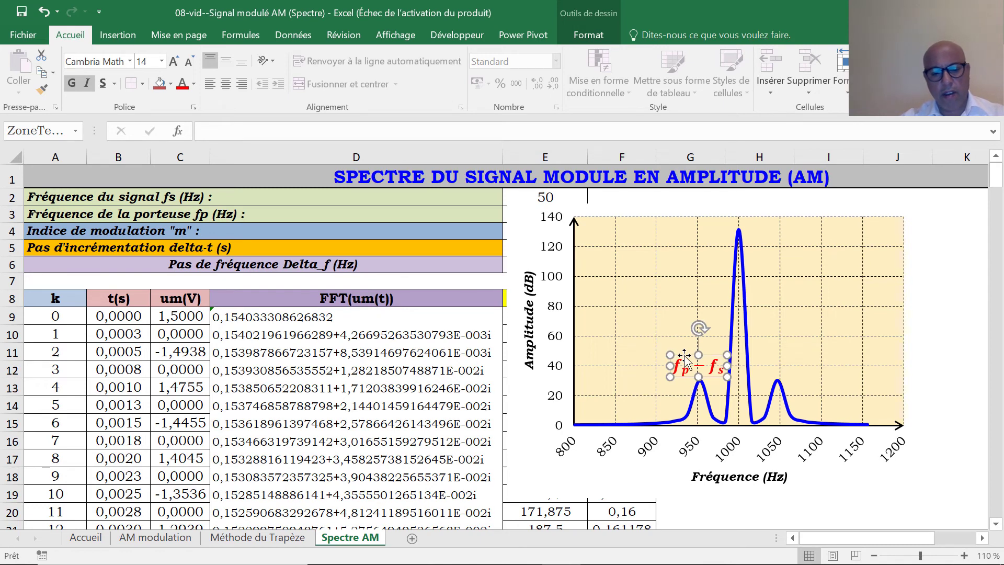
key("ctrl+c")
key("ctrl+v")
left_click_drag(707, 368, 793, 364)
left_click(786, 364)
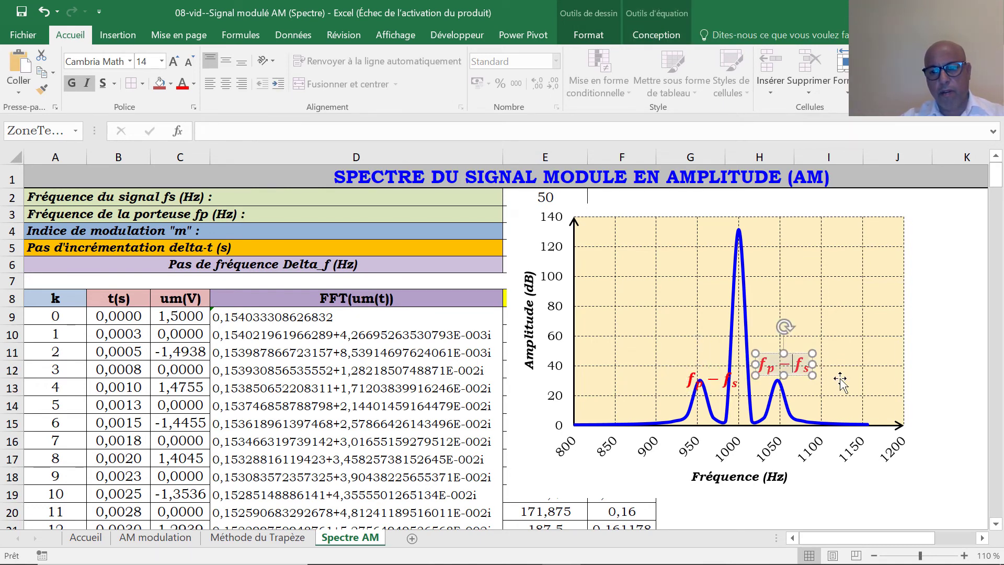
key("BackSpace")
type("+")
- Paste another label copy, reduce it to f_p at the base of the 1000 Hz peak, and realign f_p − f_s above the 950 Hz peak
left_click(838, 301)
key("ctrl+v")
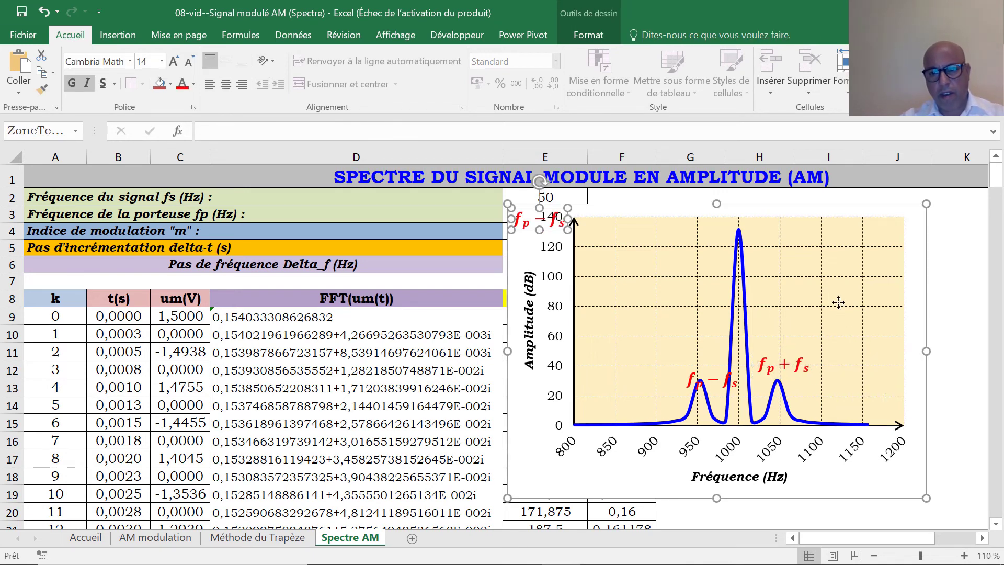
left_click_drag(544, 219, 594, 231)
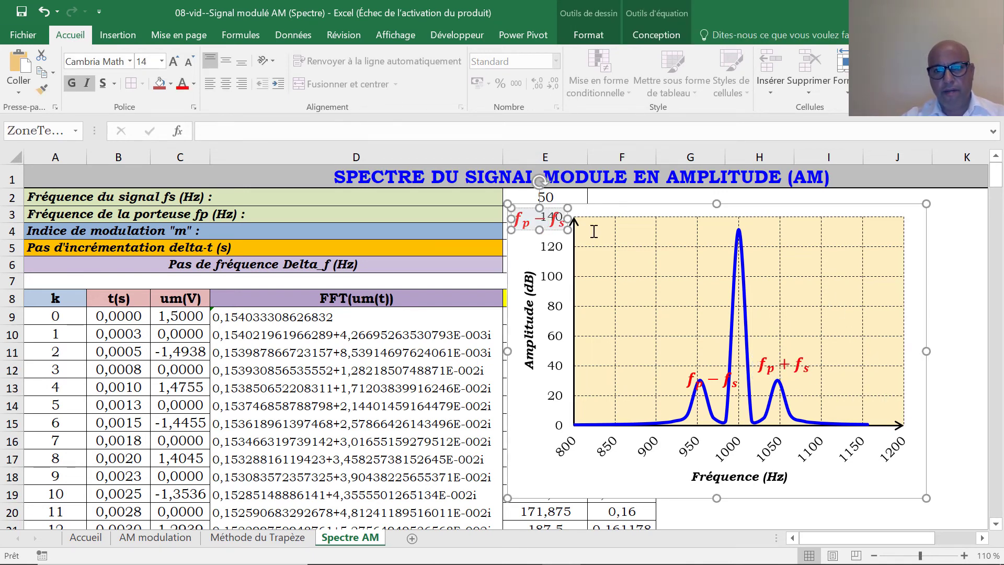
key("BackSpace")
key("BackSpace")
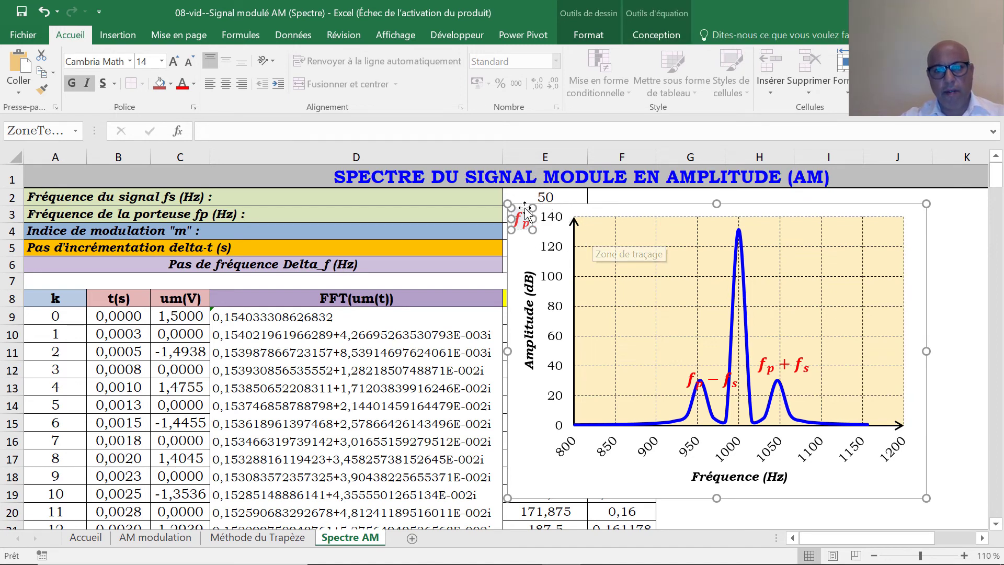
left_click_drag(525, 208, 718, 365)
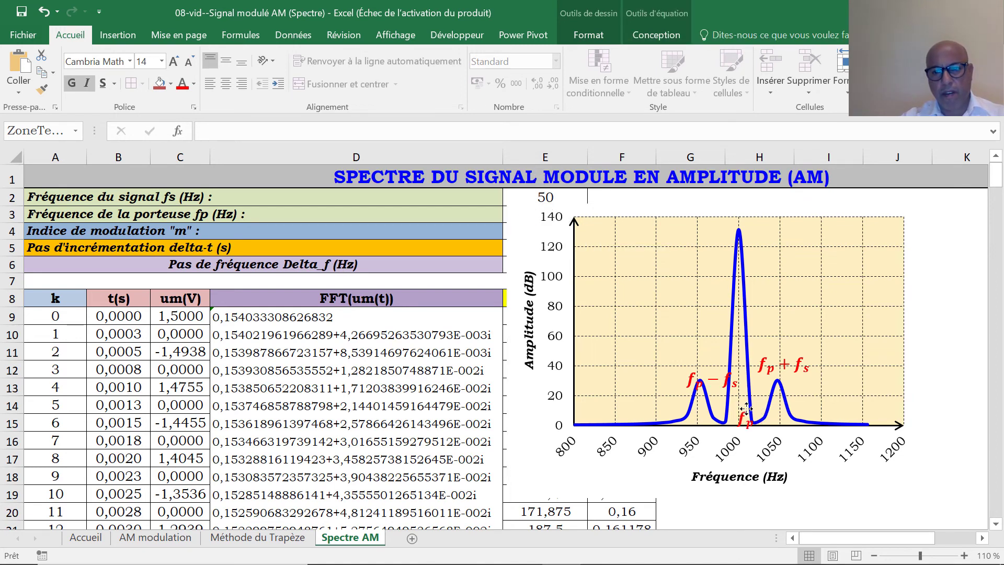
left_click(705, 374)
left_click_drag(703, 372, 686, 357)
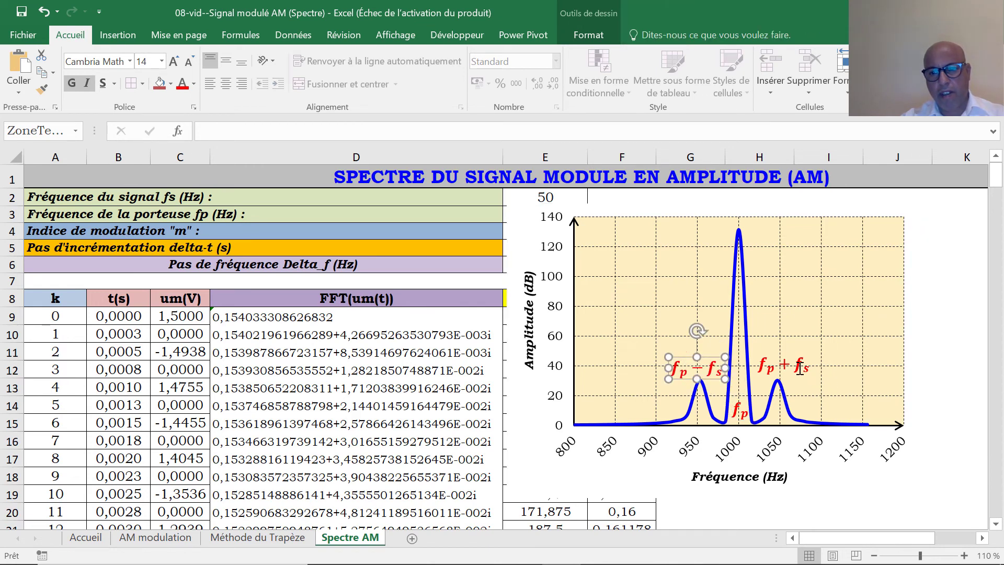
- Nudge the f_p + f_s label slightly left and down to centre it above the 1050 Hz peak
left_click(771, 361)
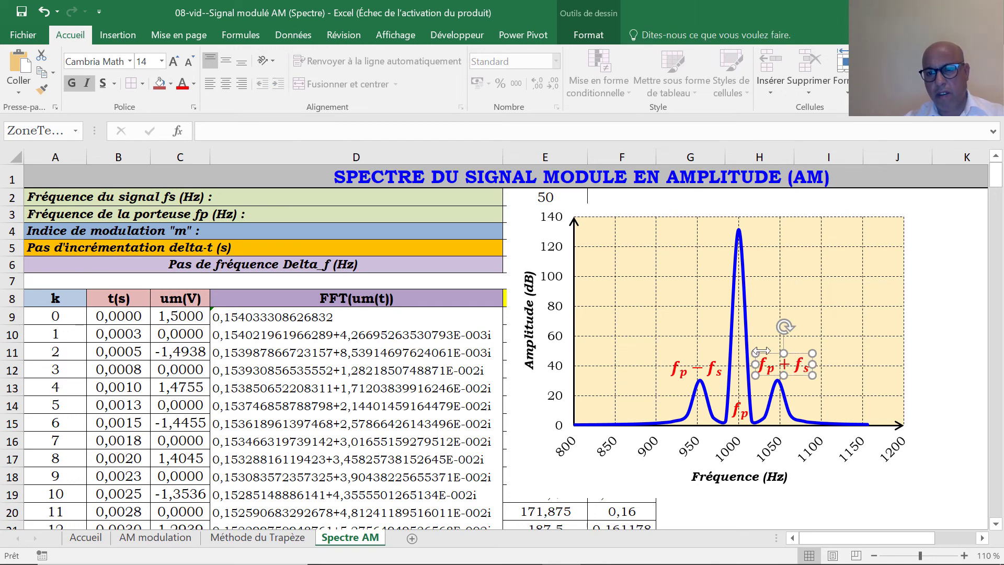
key("Left")
key("Left")
key("Left")
key("Left")
key("Down")
key("Down")
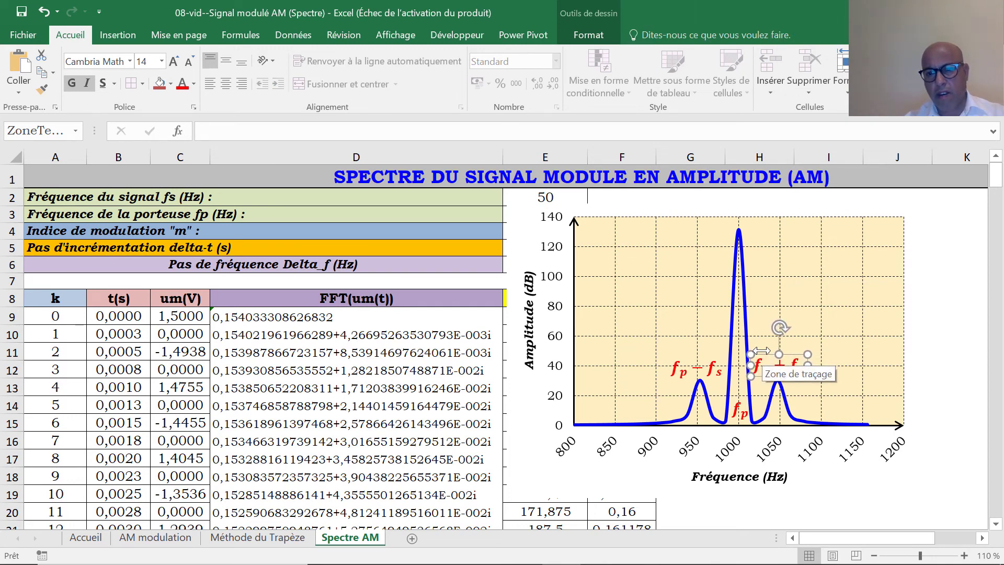
- Move the chart down the sheet without its peak labels and bring it back up beneath them
left_click(860, 484)
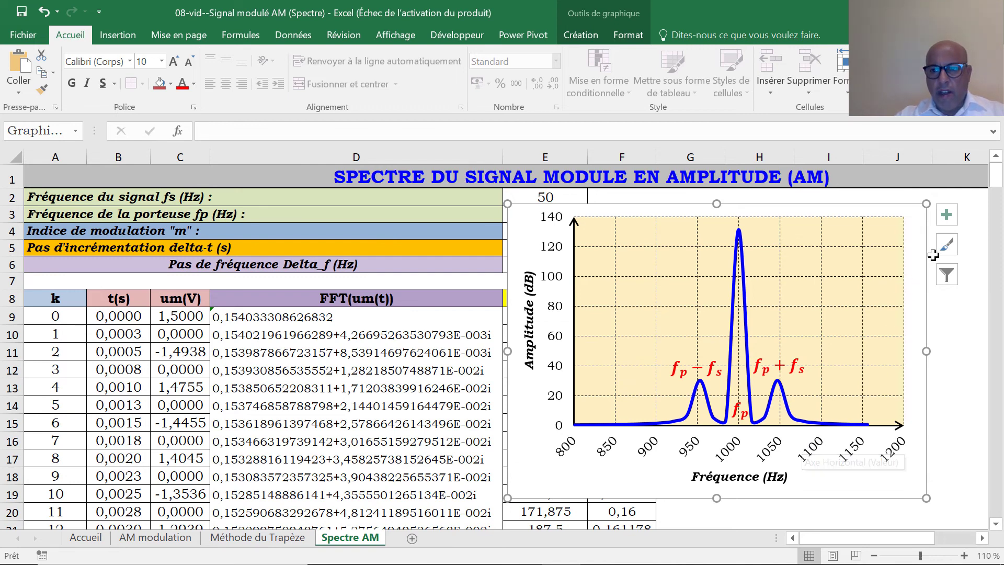
mouse_move(926, 258)
left_mouse_down()
mouse_move(941, 251)
mouse_move(933, 285)
mouse_move(924, 287)
left_mouse_up()
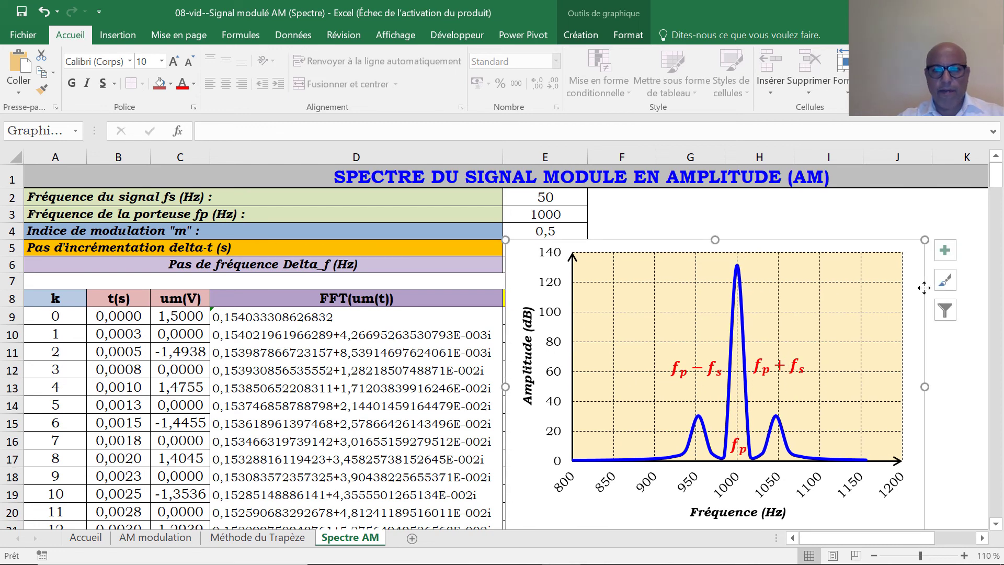
left_click(968, 367)
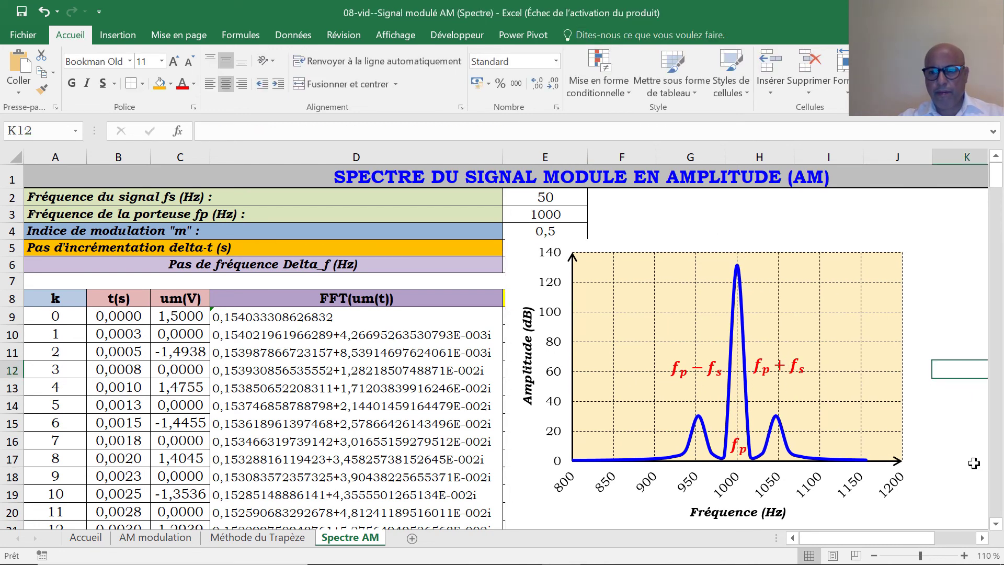
left_click(909, 306)
left_click_drag(923, 284, 923, 270)
left_click(896, 259)
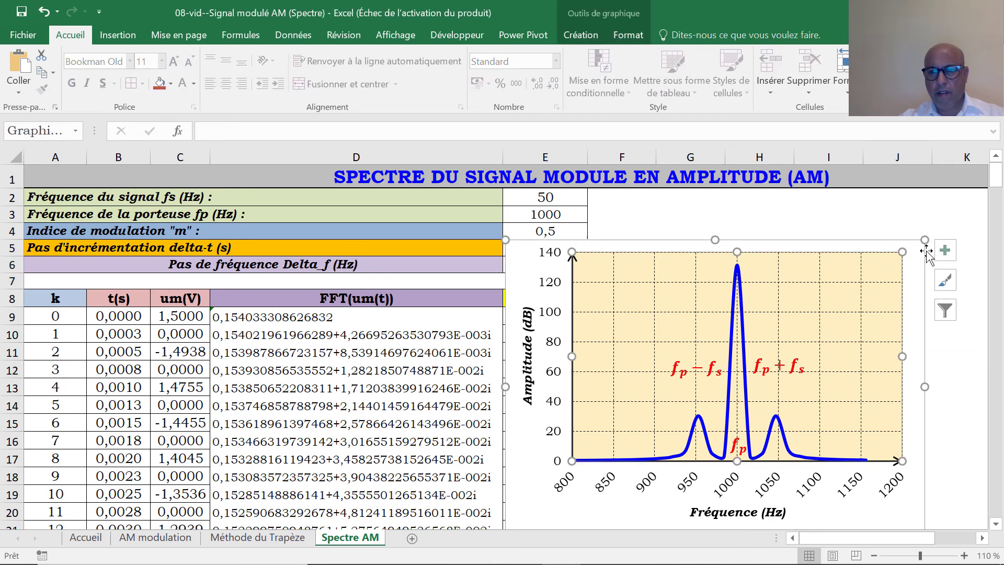
left_click_drag(926, 254, 926, 215)
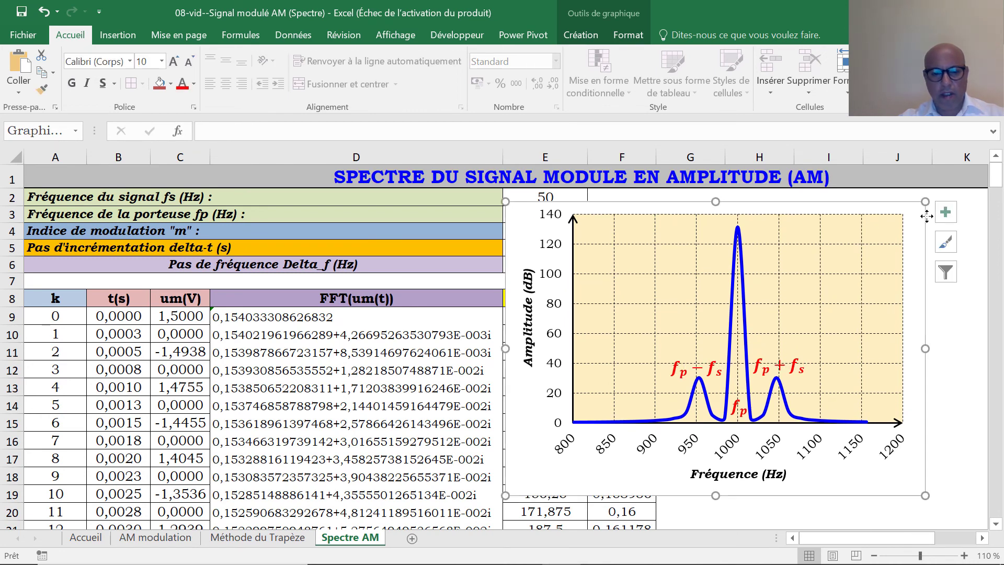
- Group the f_p − f_s, f_p + f_s and f_p labels with the chart into one object
left_click(711, 368)
left_click(753, 367, "shift")
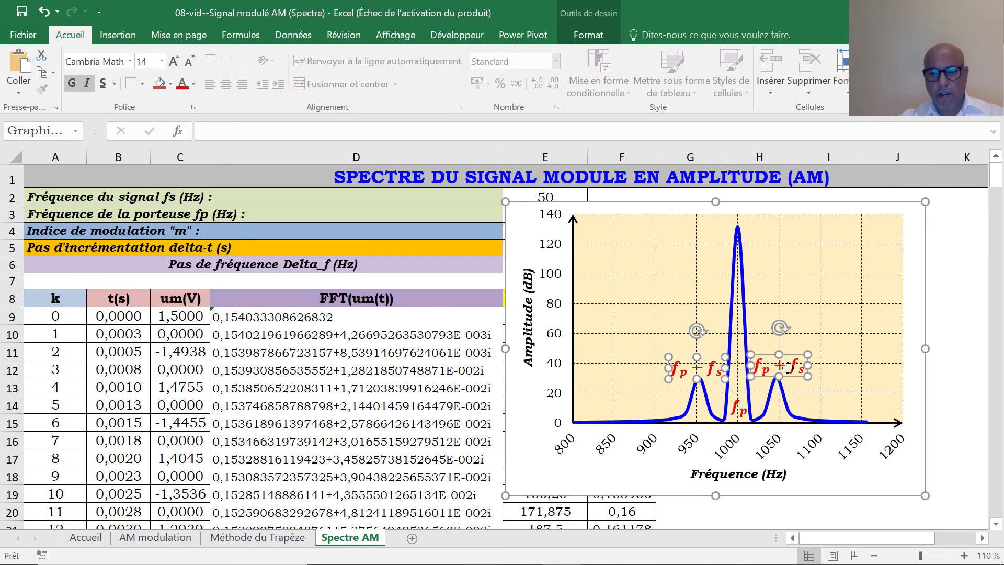
left_click(739, 410, "shift")
left_click(735, 407, "shift")
right_click(723, 380)
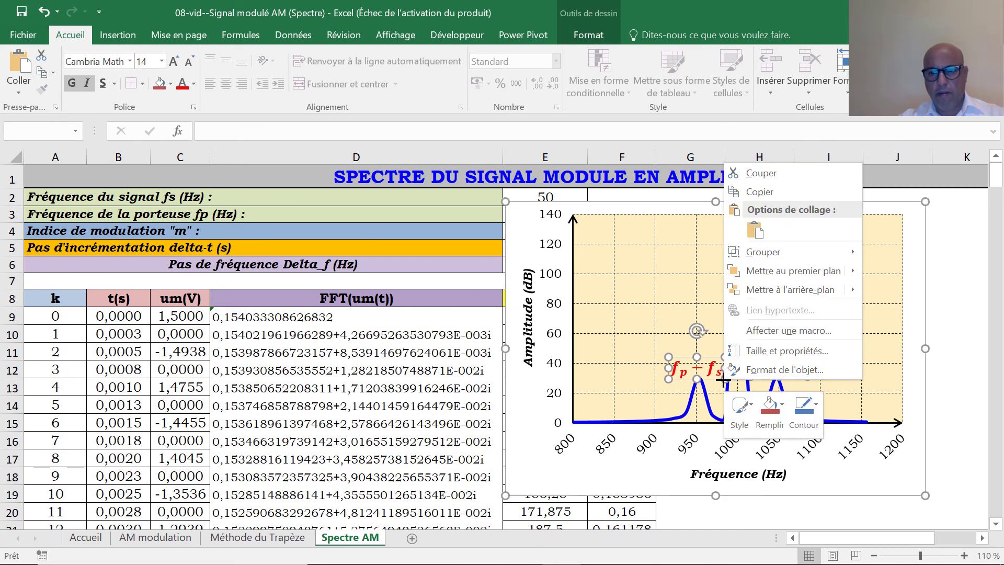
mouse_move(763, 251)
left_click(898, 258)
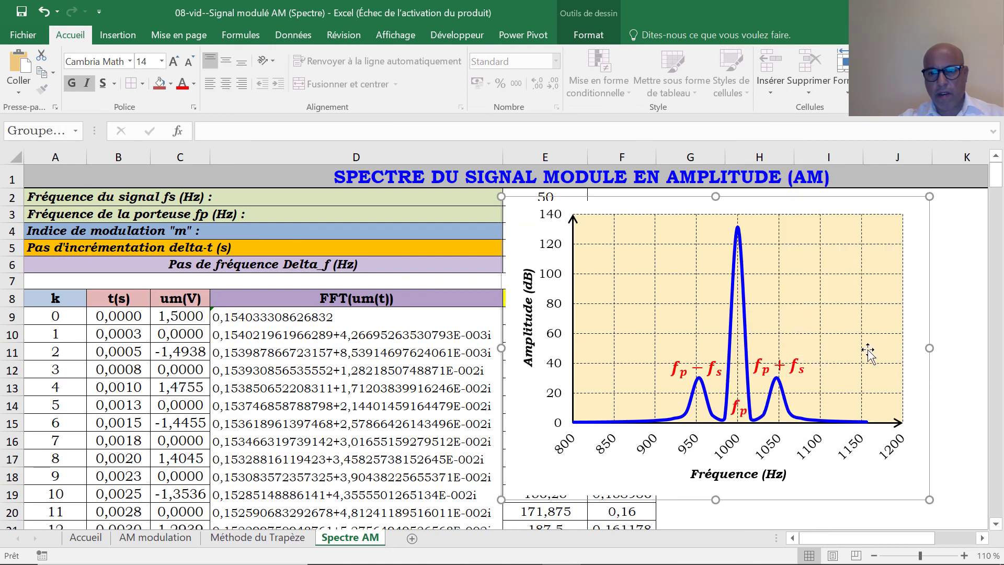
left_click(740, 405)
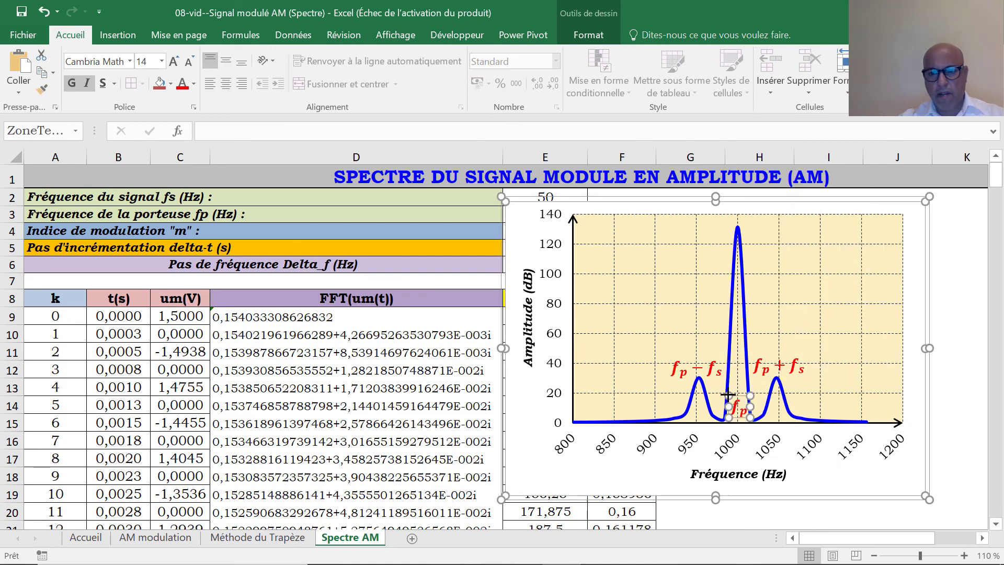
right_click(728, 394)
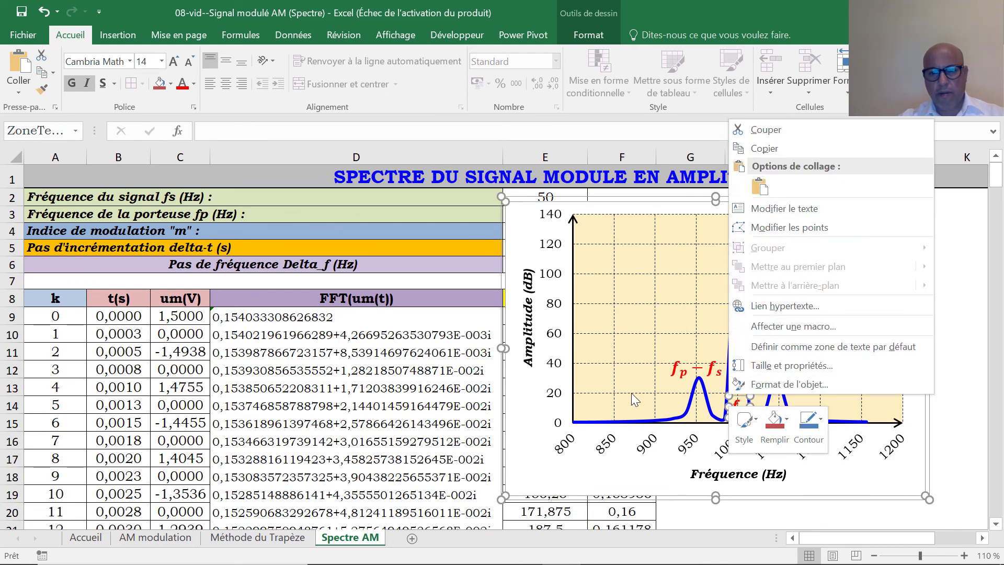
key("Escape")
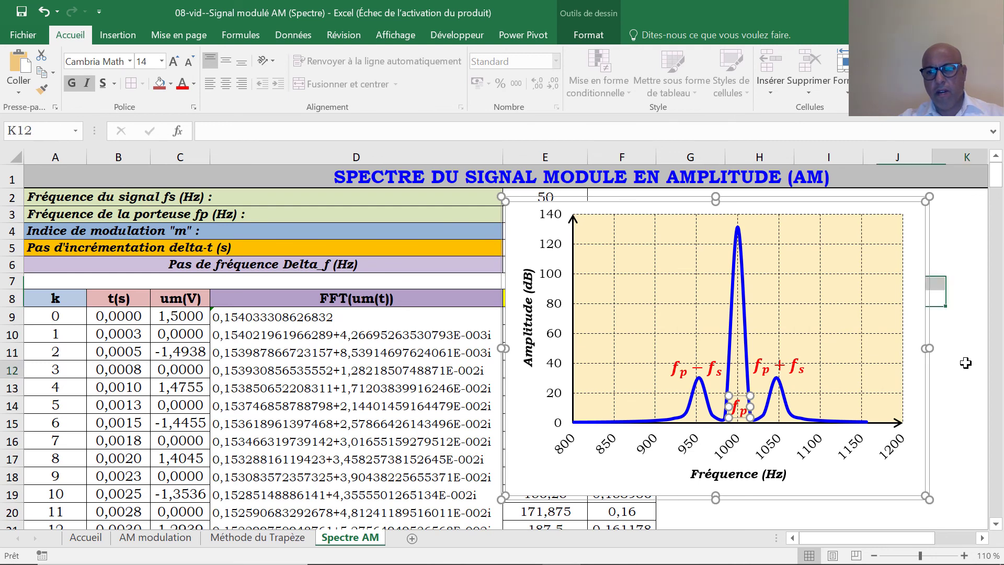
left_click(966, 362)
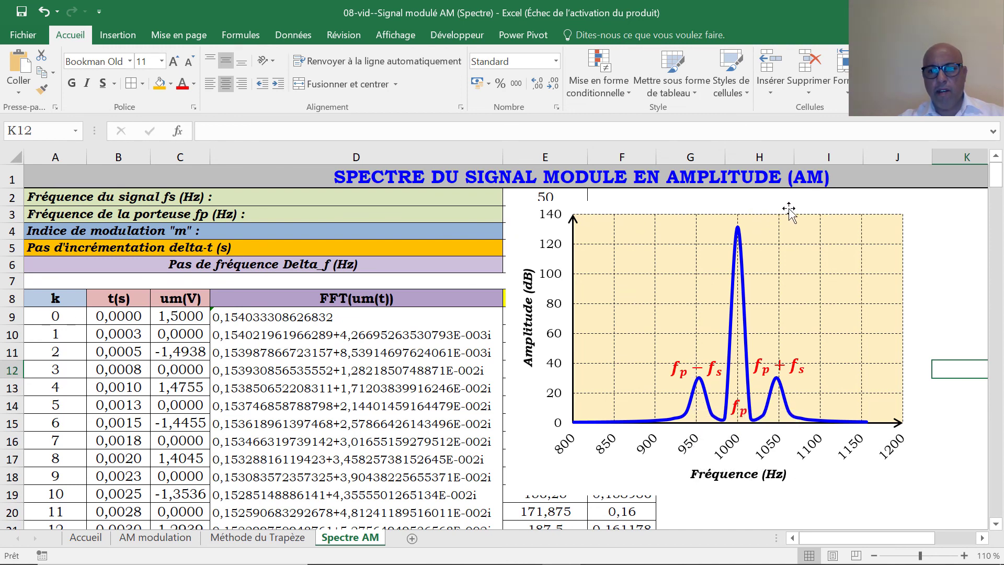
- Select the grouped chart and peak labels as a single object
left_click(889, 214)
left_click(934, 216)
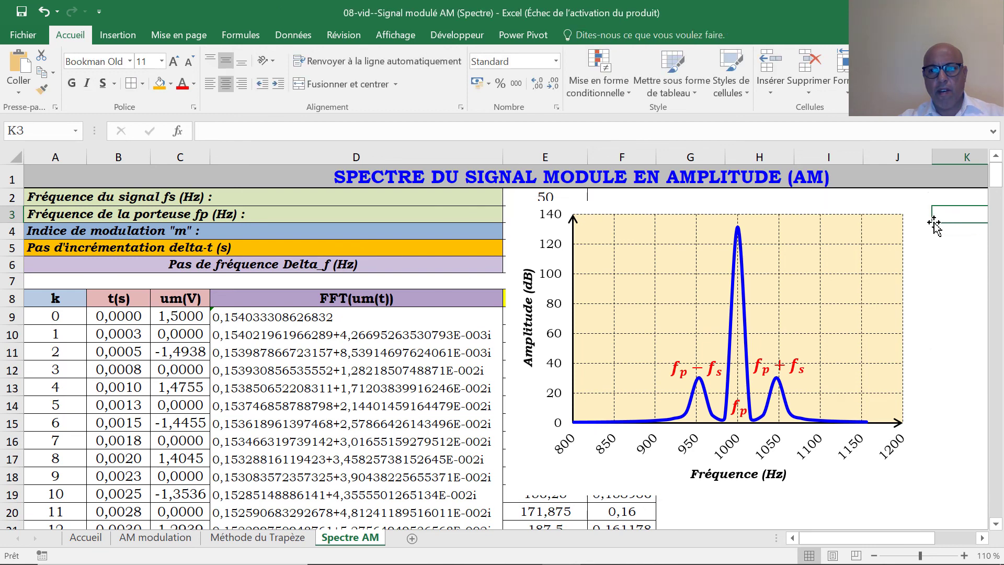
left_click(921, 245)
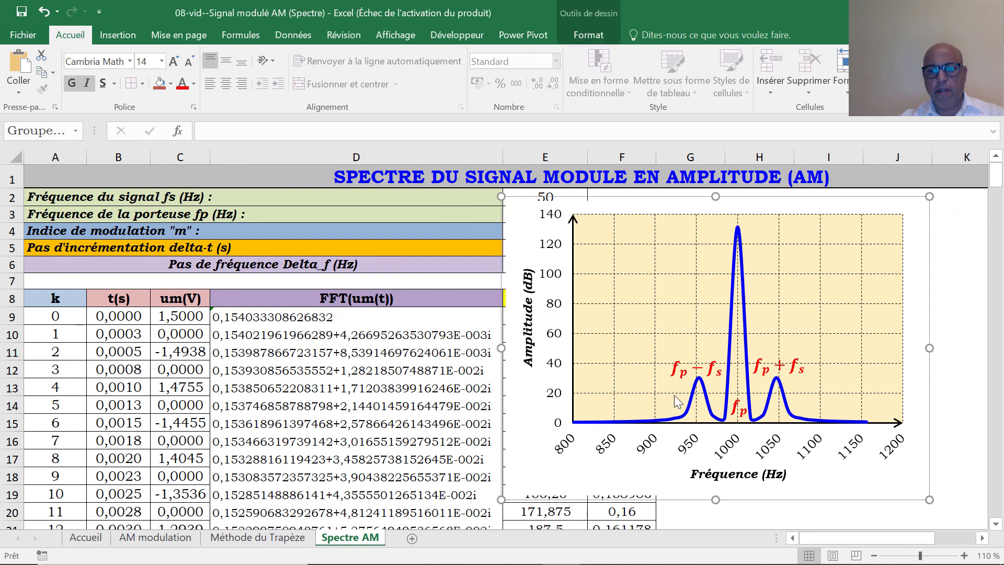